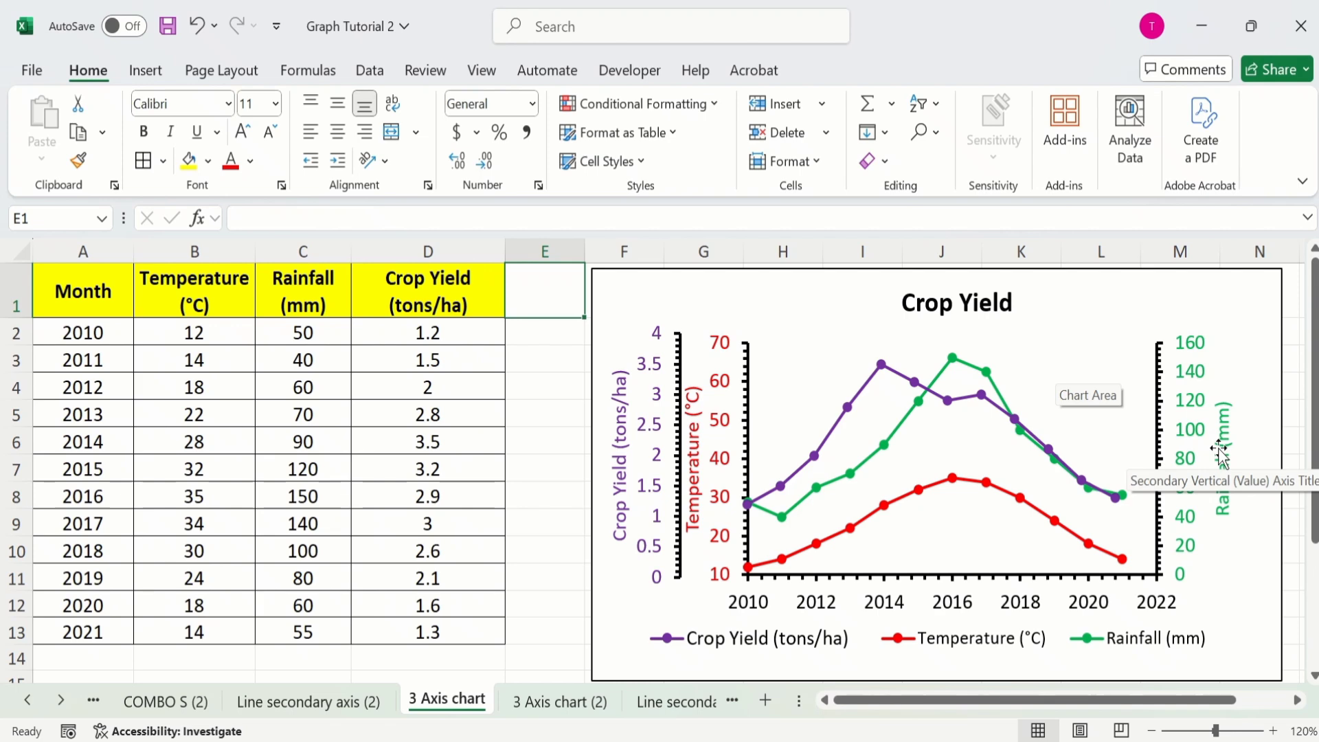
# On the "3 Axis chart (2)" sheet, insert a scatter chart with straight lines and markers from A1:D13 and reposition it.
pyautogui.hotkey('ctrl', 'pagedown')
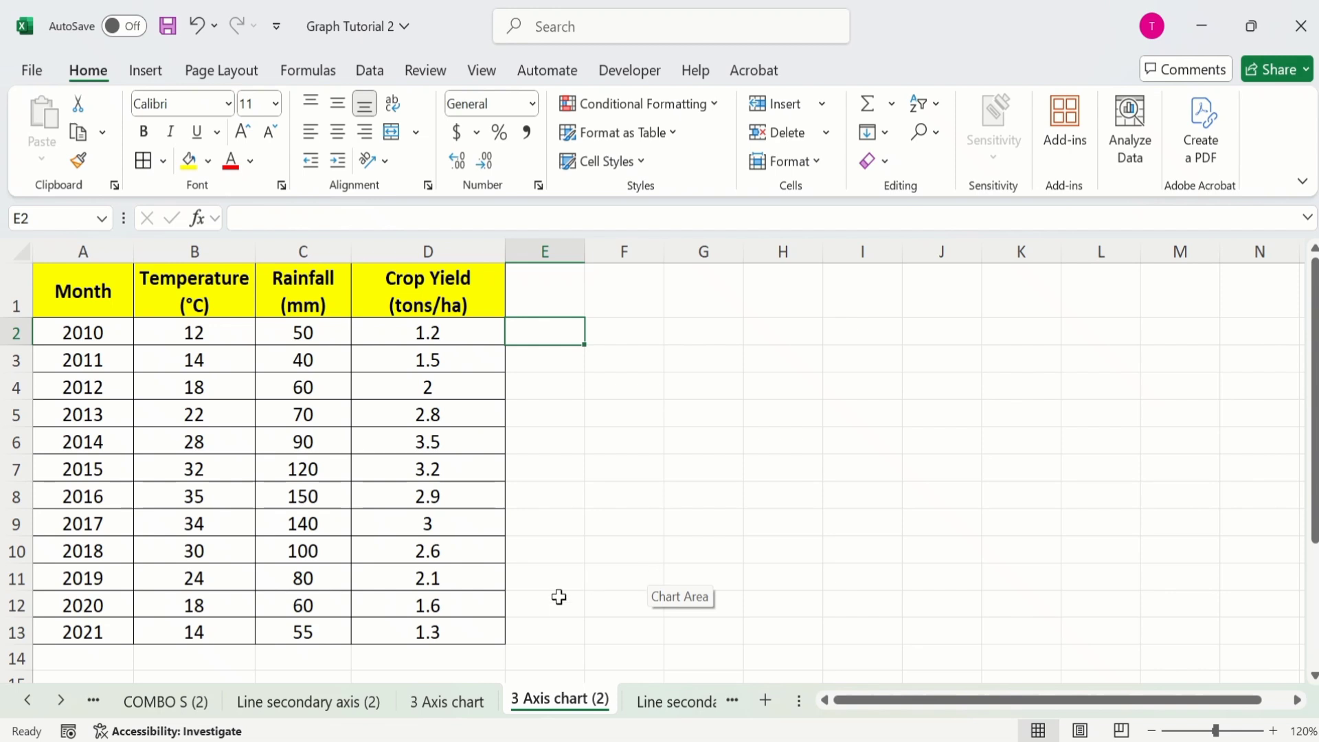
pyautogui.click(478, 629)
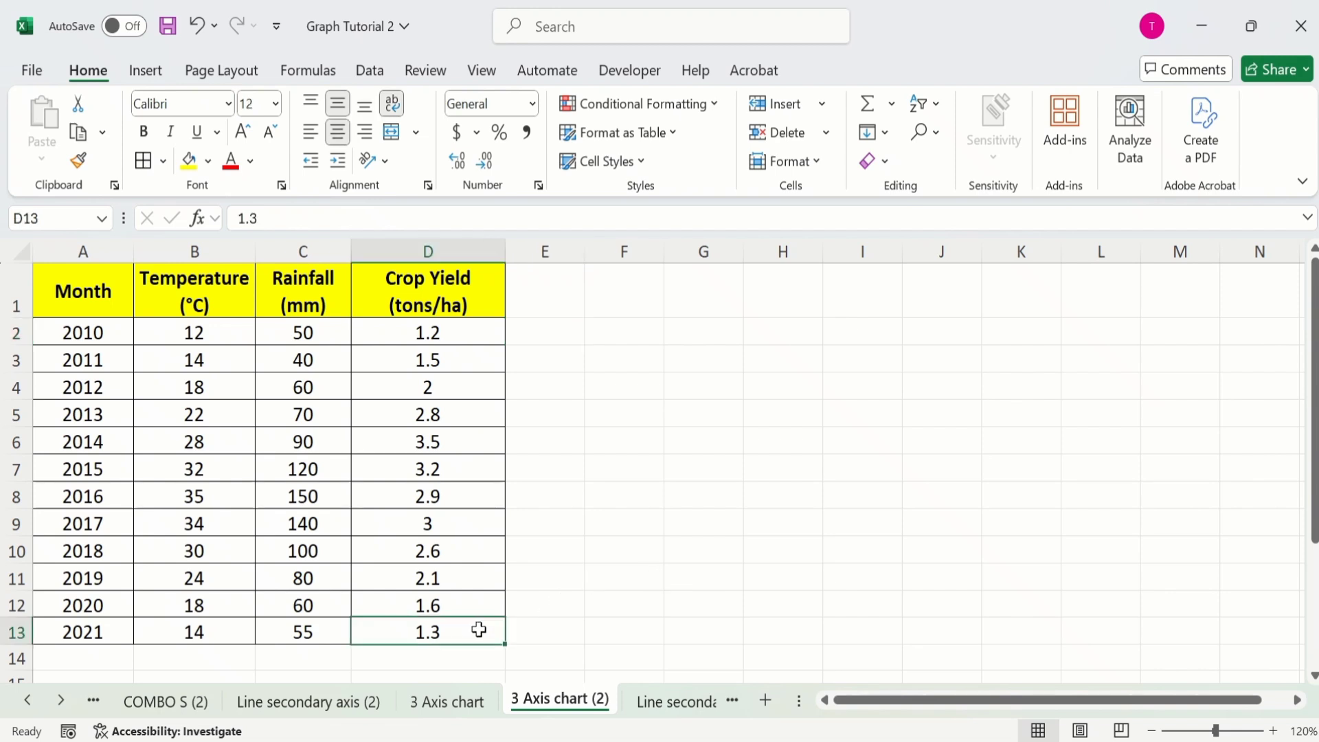
pyautogui.moveTo(479, 629)
pyautogui.mouseDown()
pyautogui.moveTo(165, 357)
pyautogui.moveTo(128, 297)
pyautogui.mouseUp()
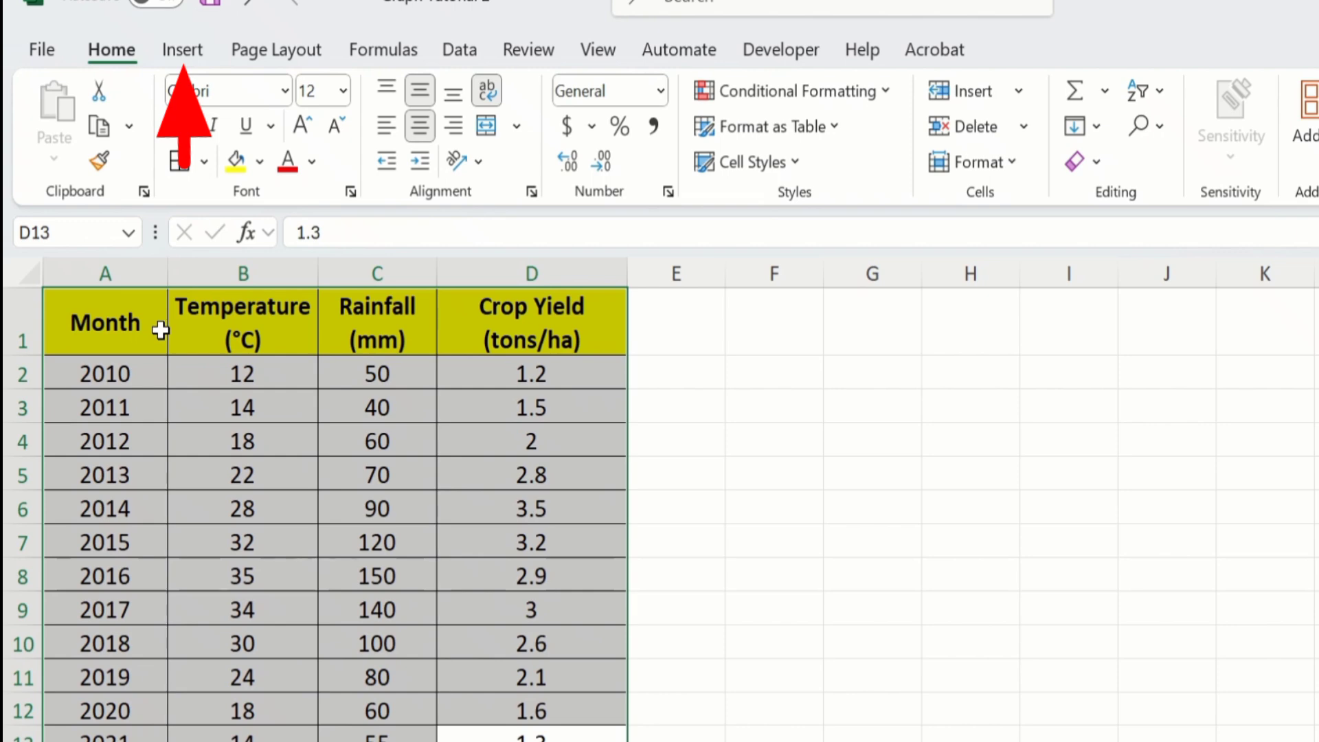
pyautogui.click(192, 53)
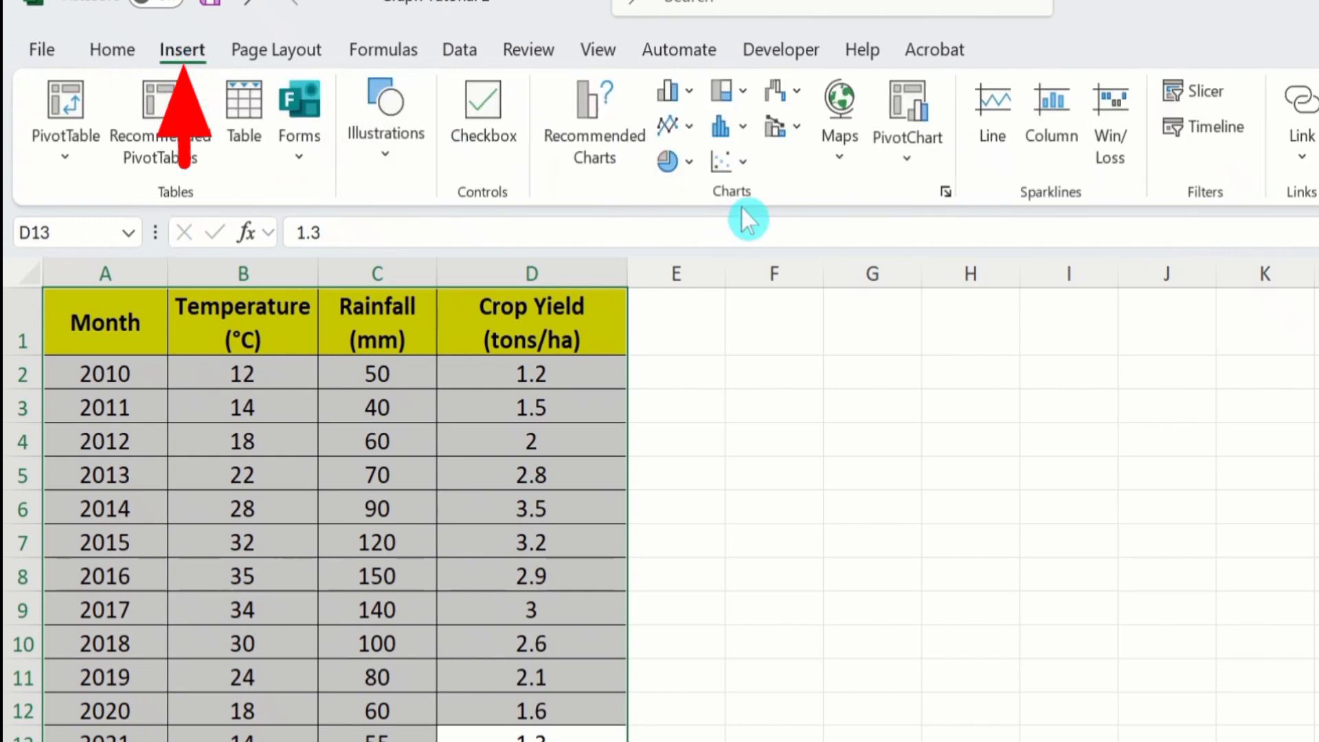
pyautogui.click(744, 160)
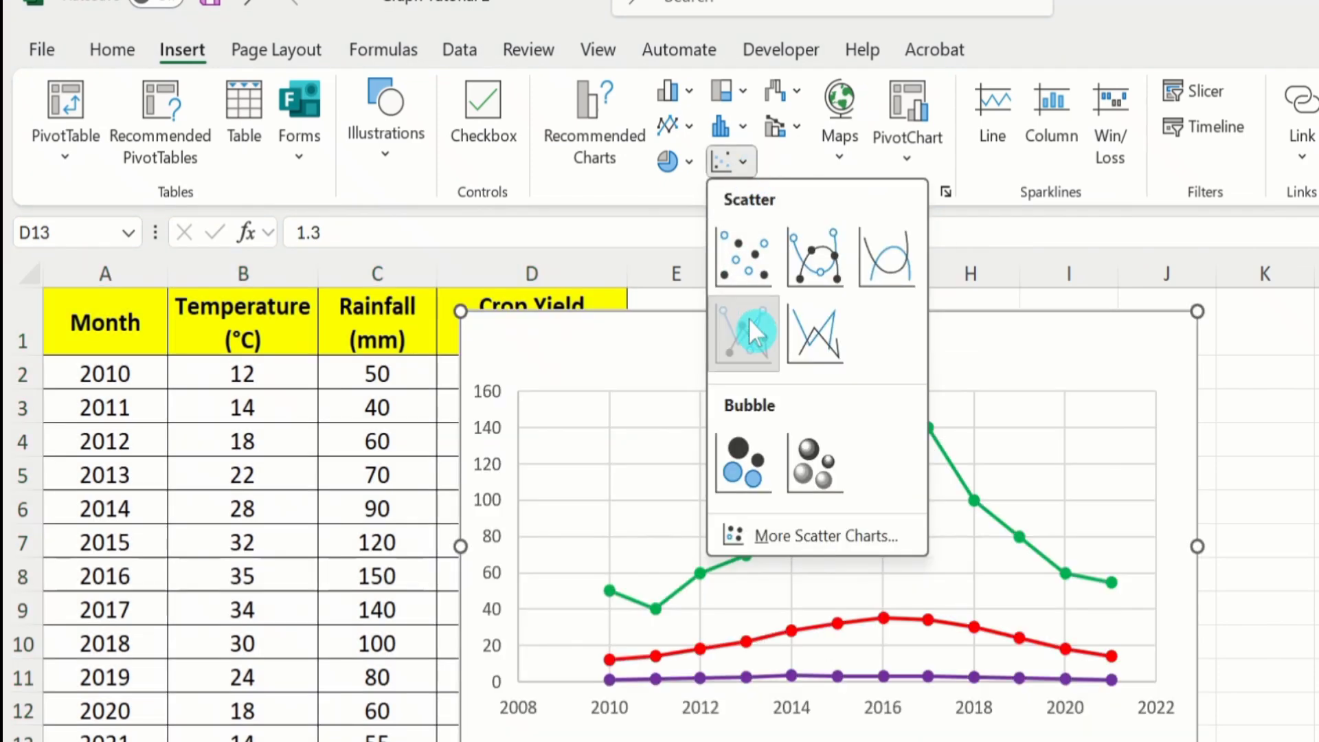
pyautogui.click(749, 323)
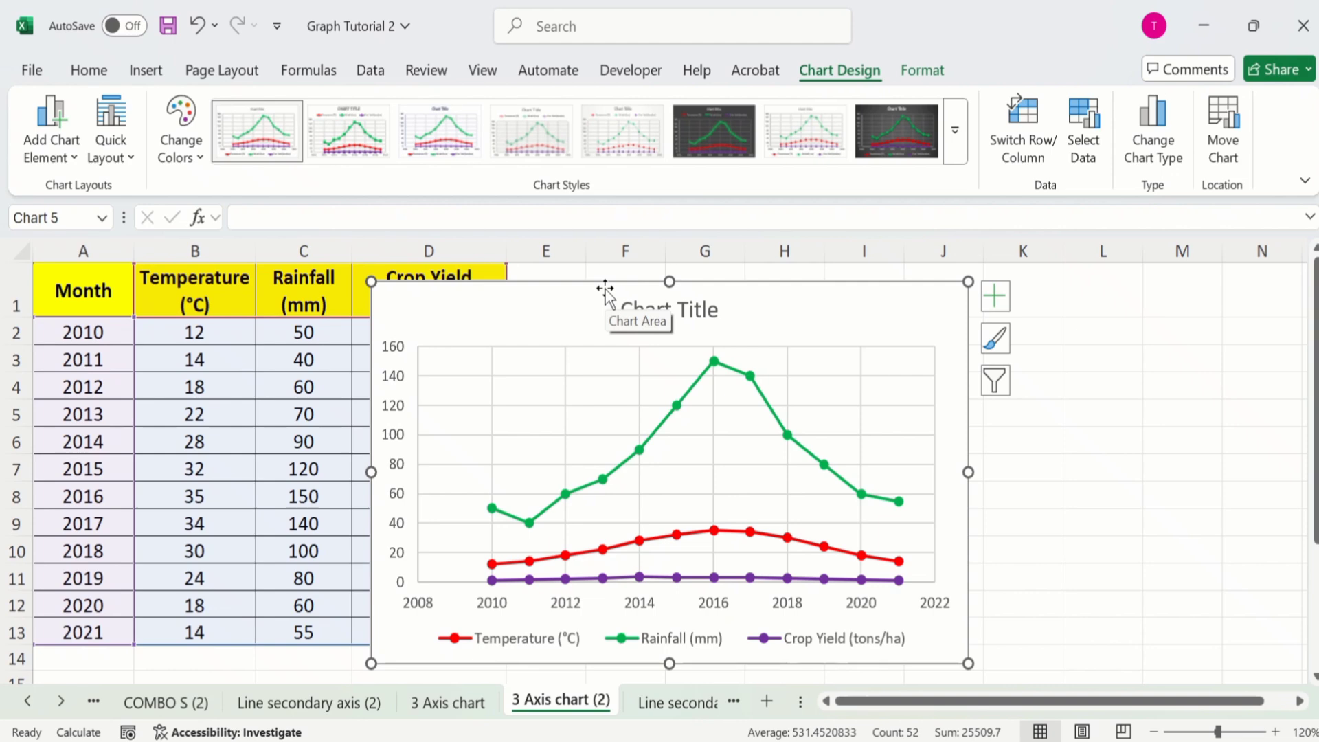
pyautogui.moveTo(547, 283); pyautogui.dragTo(436, 264)
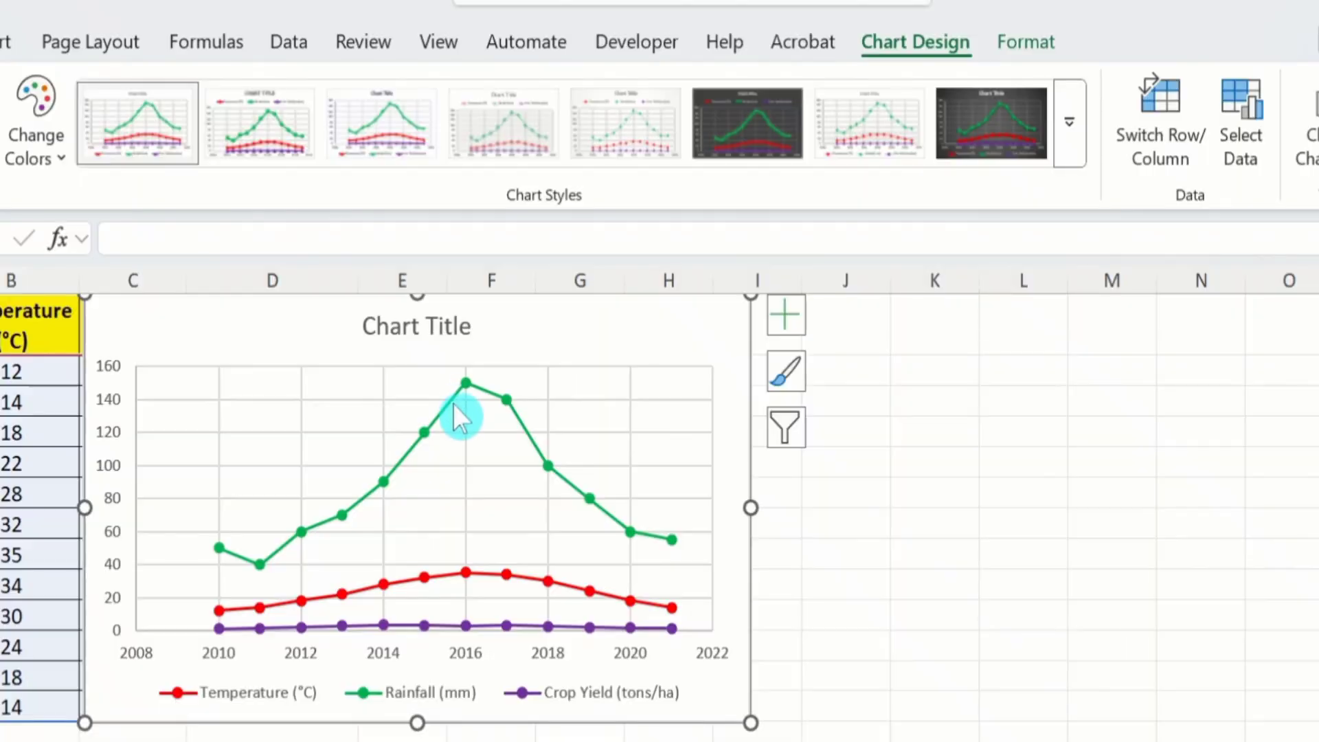
# Plot the Rainfall (mm) series on the secondary axis.
pyautogui.moveTo(448, 406)
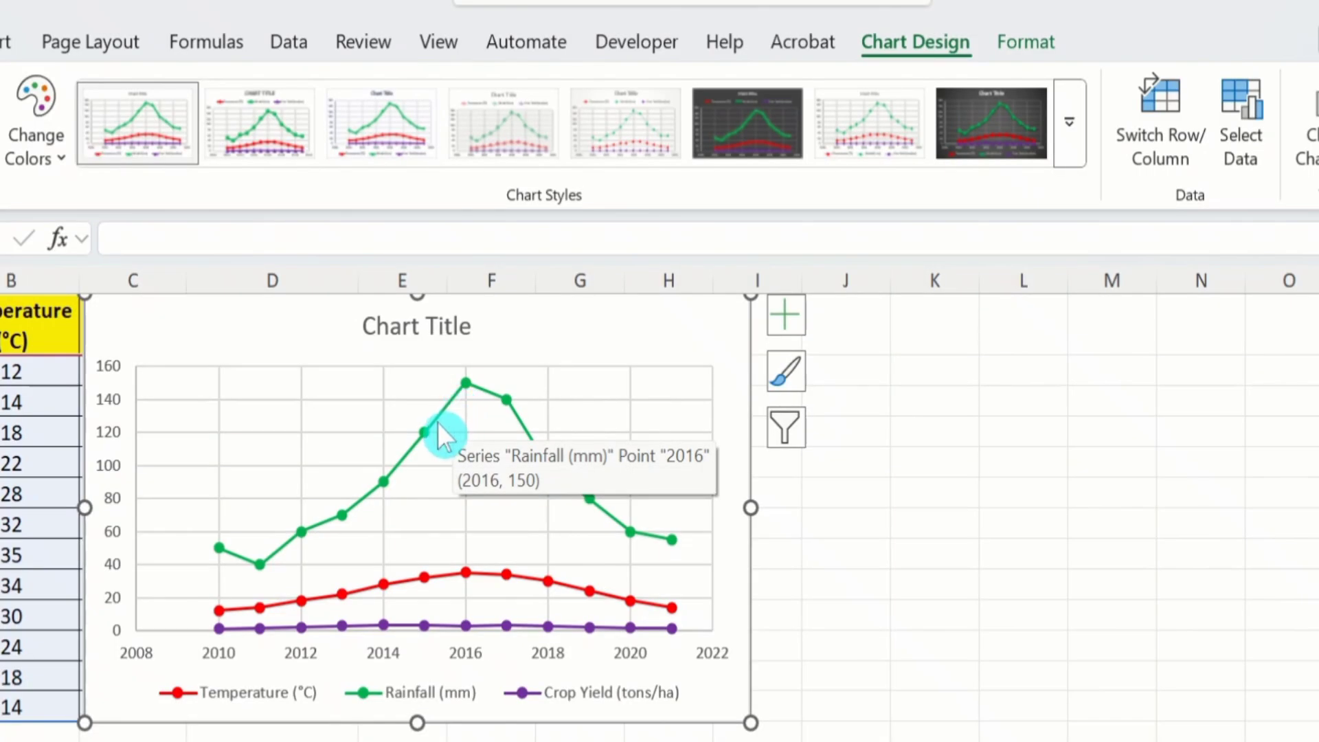
pyautogui.click(446, 408)
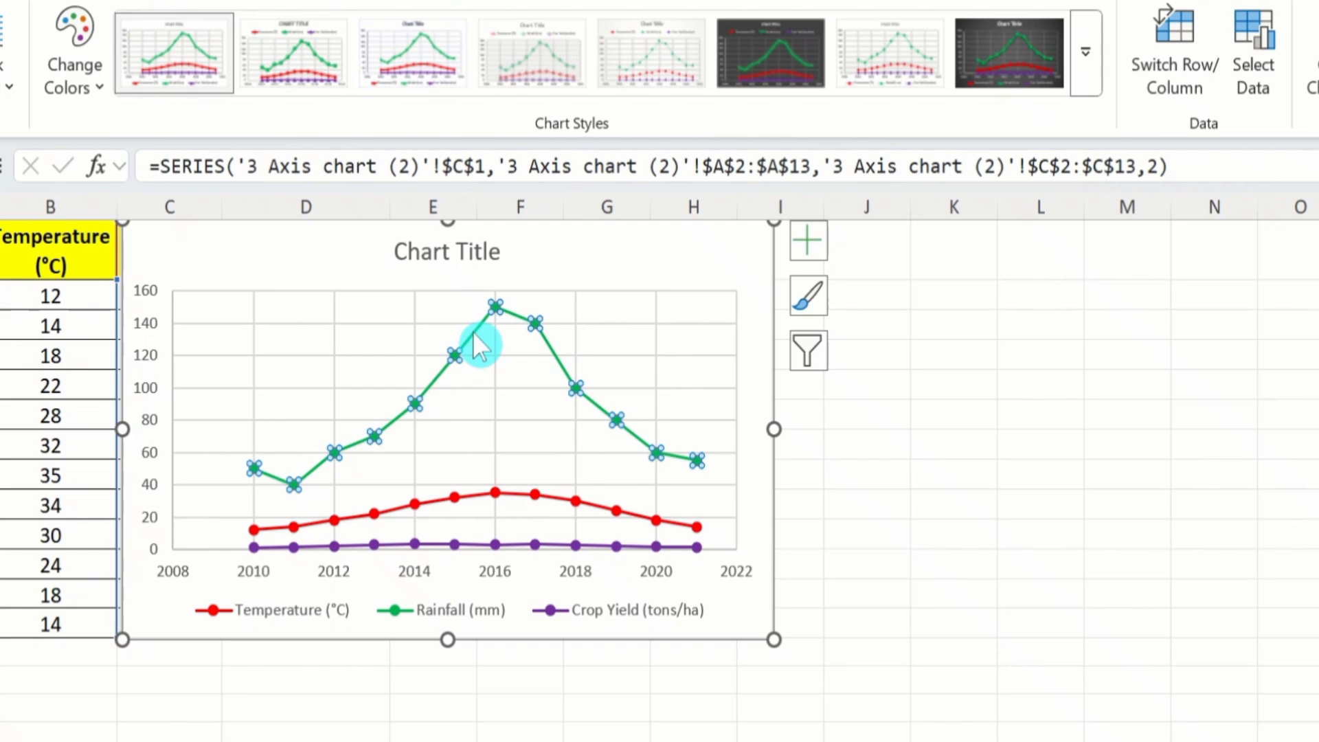
pyautogui.rightClick(474, 341)
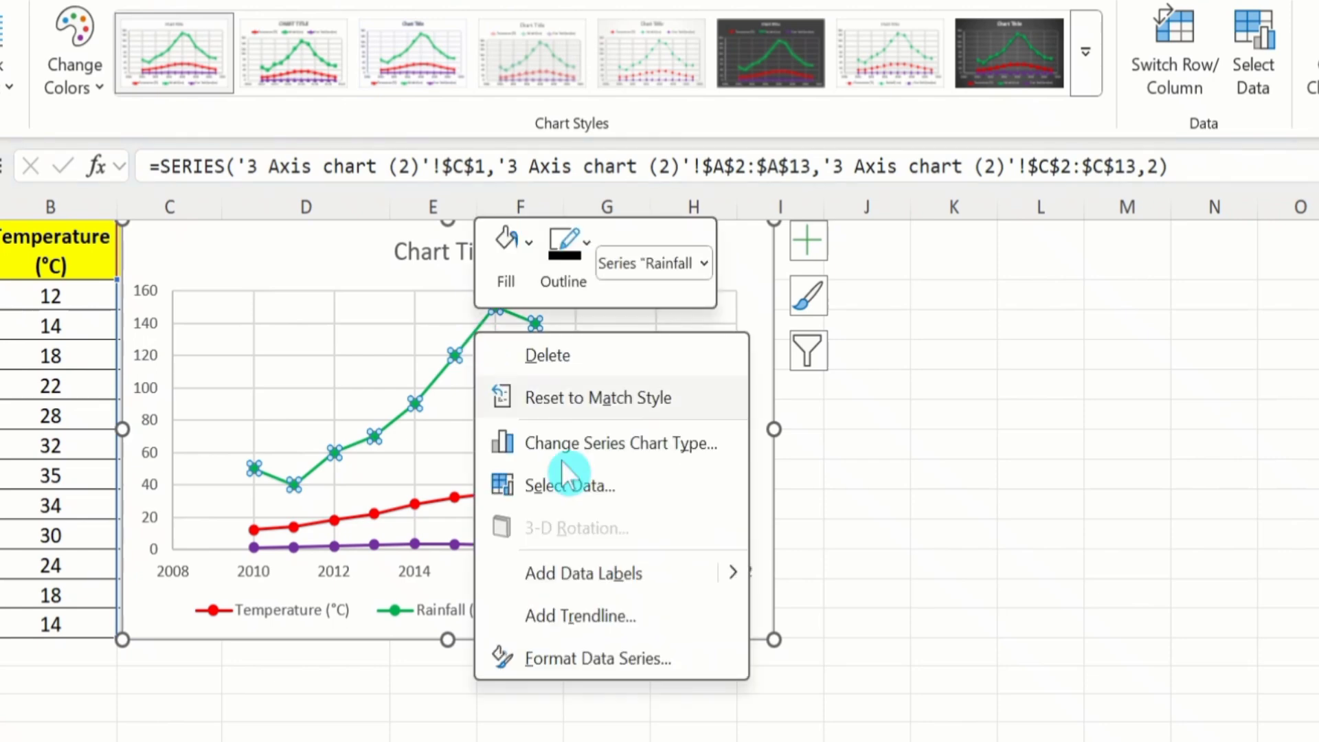
pyautogui.click(602, 659)
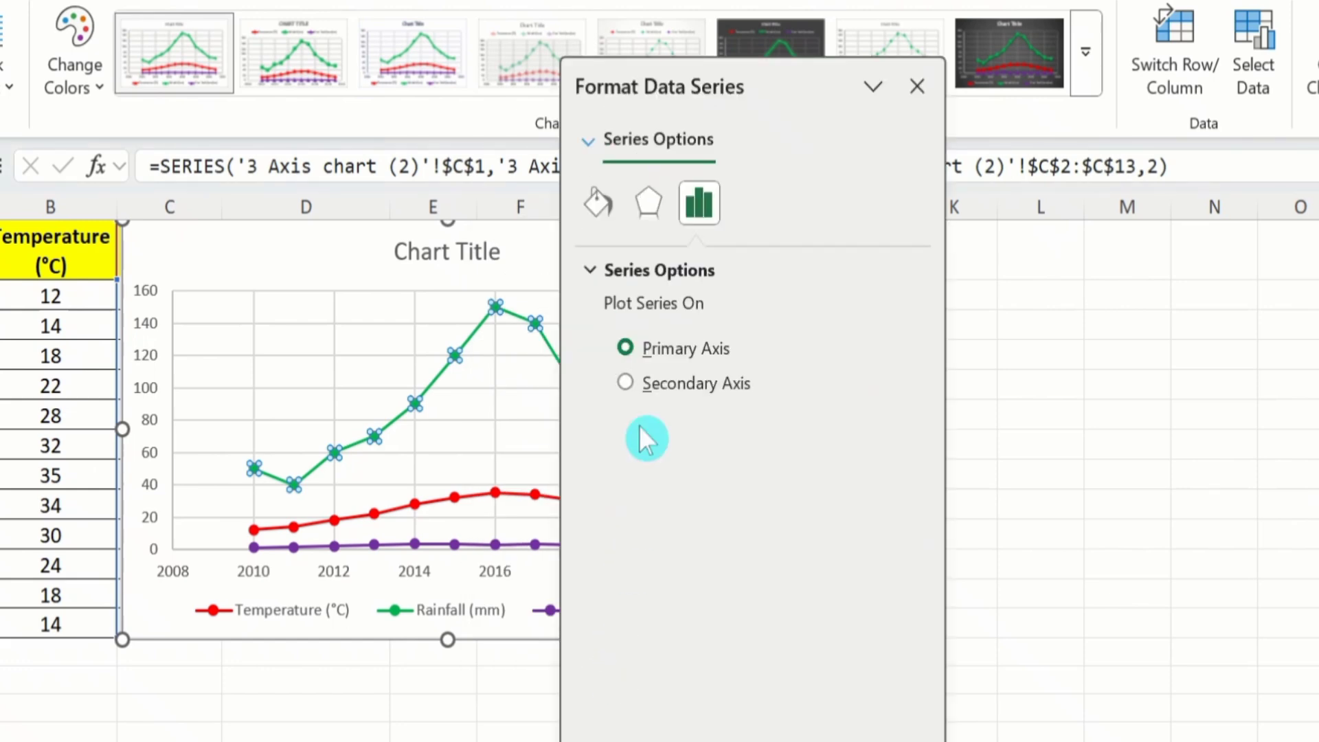
pyautogui.click(626, 384)
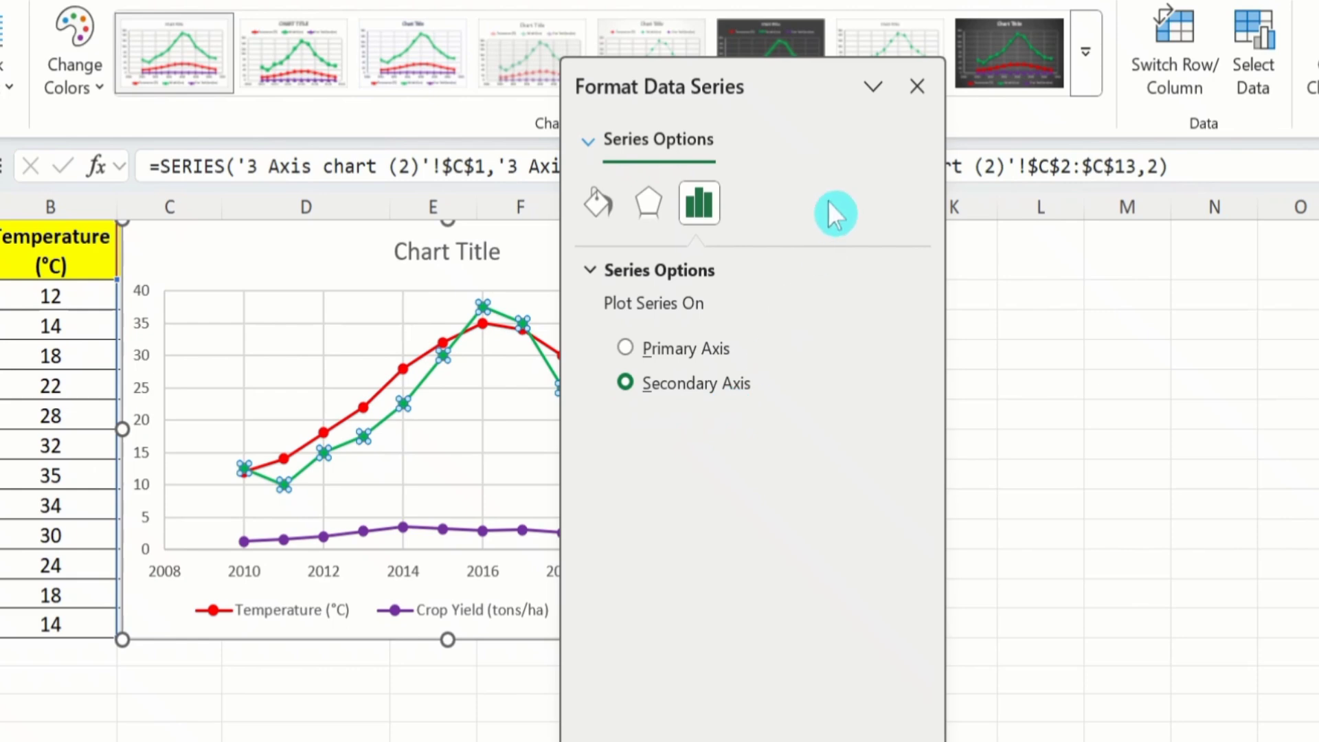
pyautogui.click(917, 87)
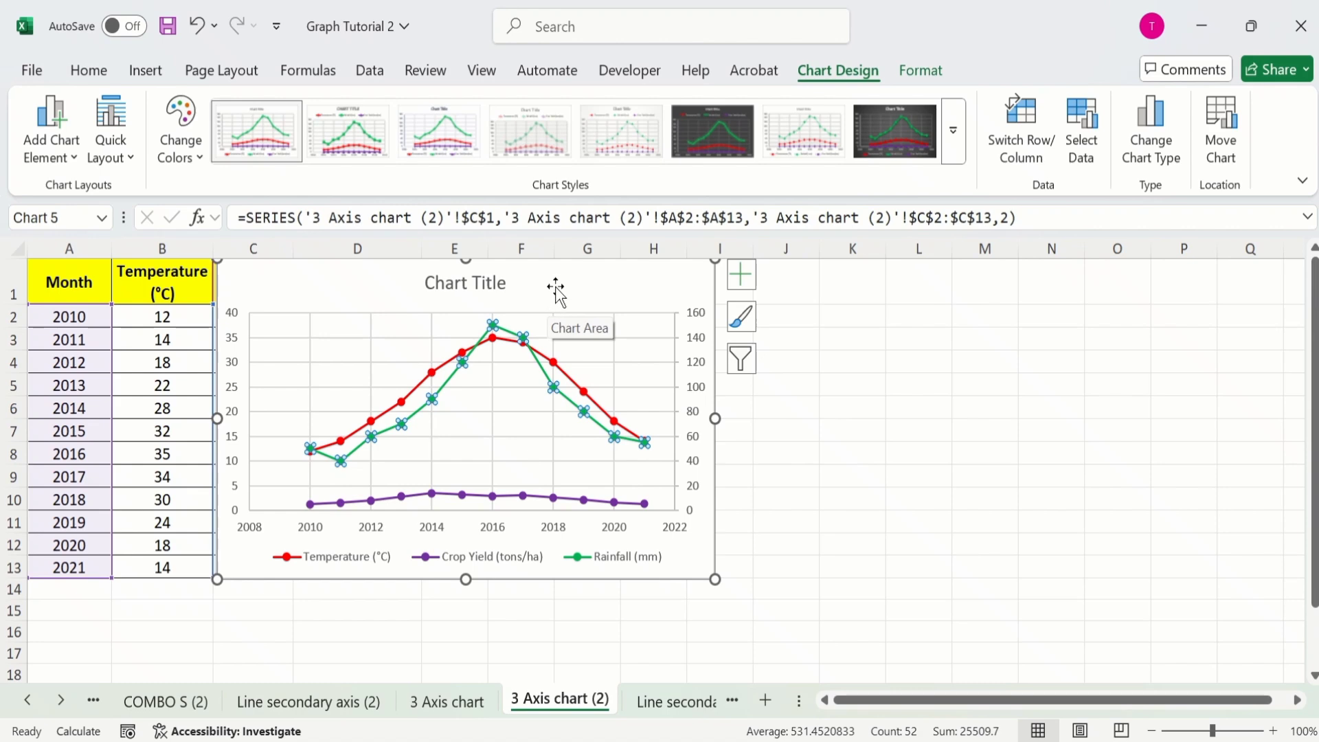
pyautogui.click(852, 522)
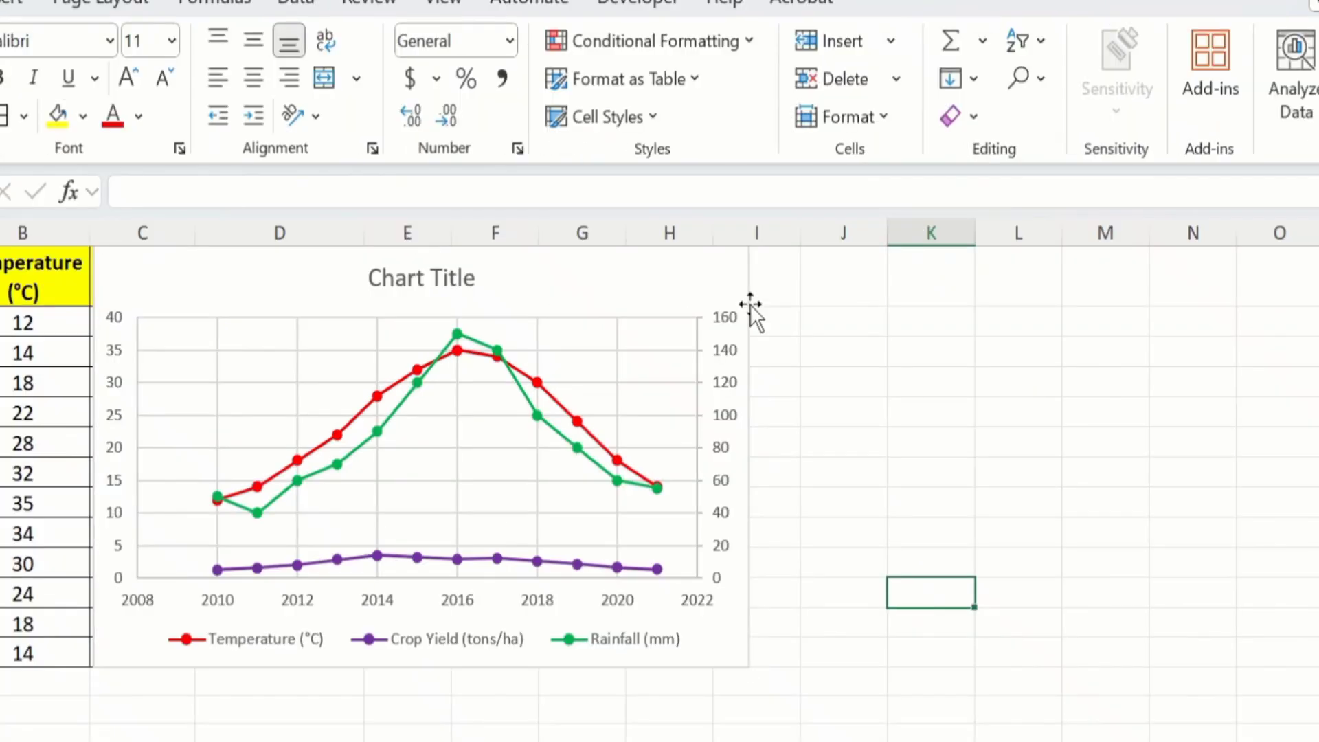
# Duplicate the chart and arrange the original and the copy side by side.
pyautogui.click(599, 273)
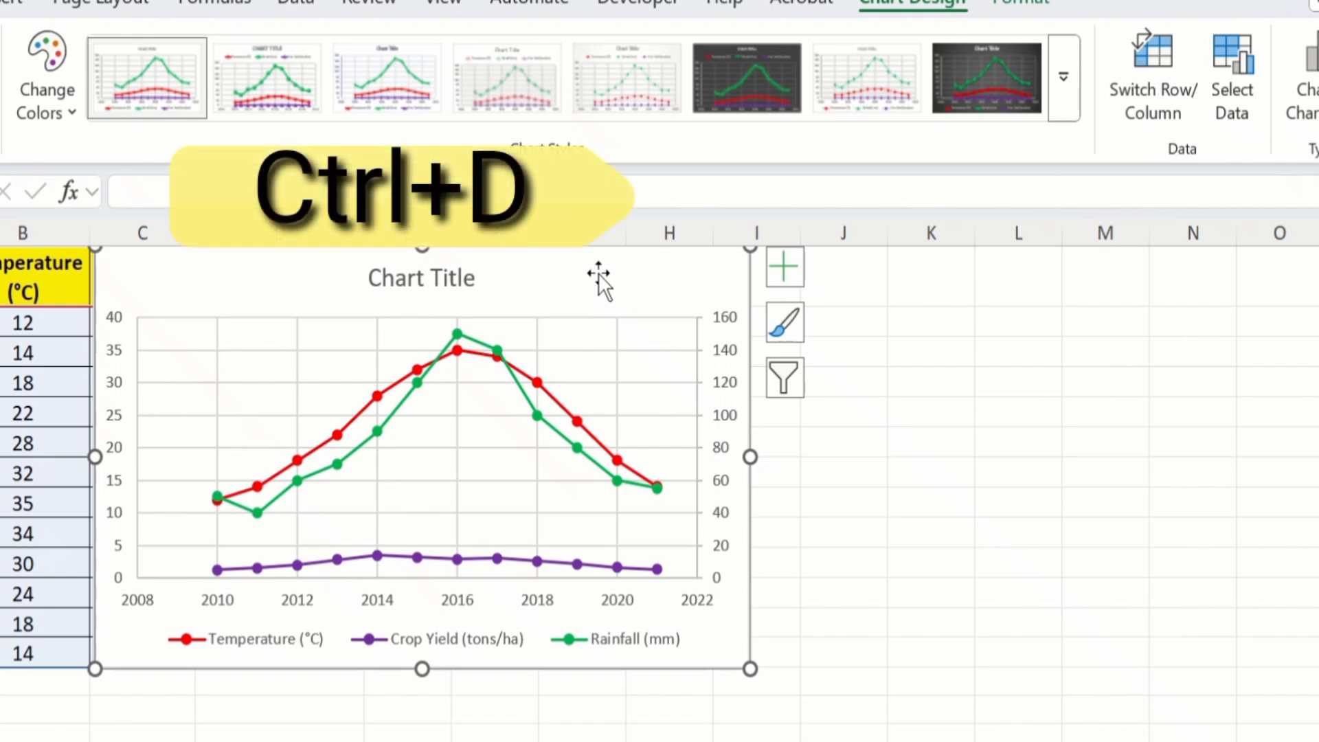
pyautogui.hotkey('ctrl', 'd')
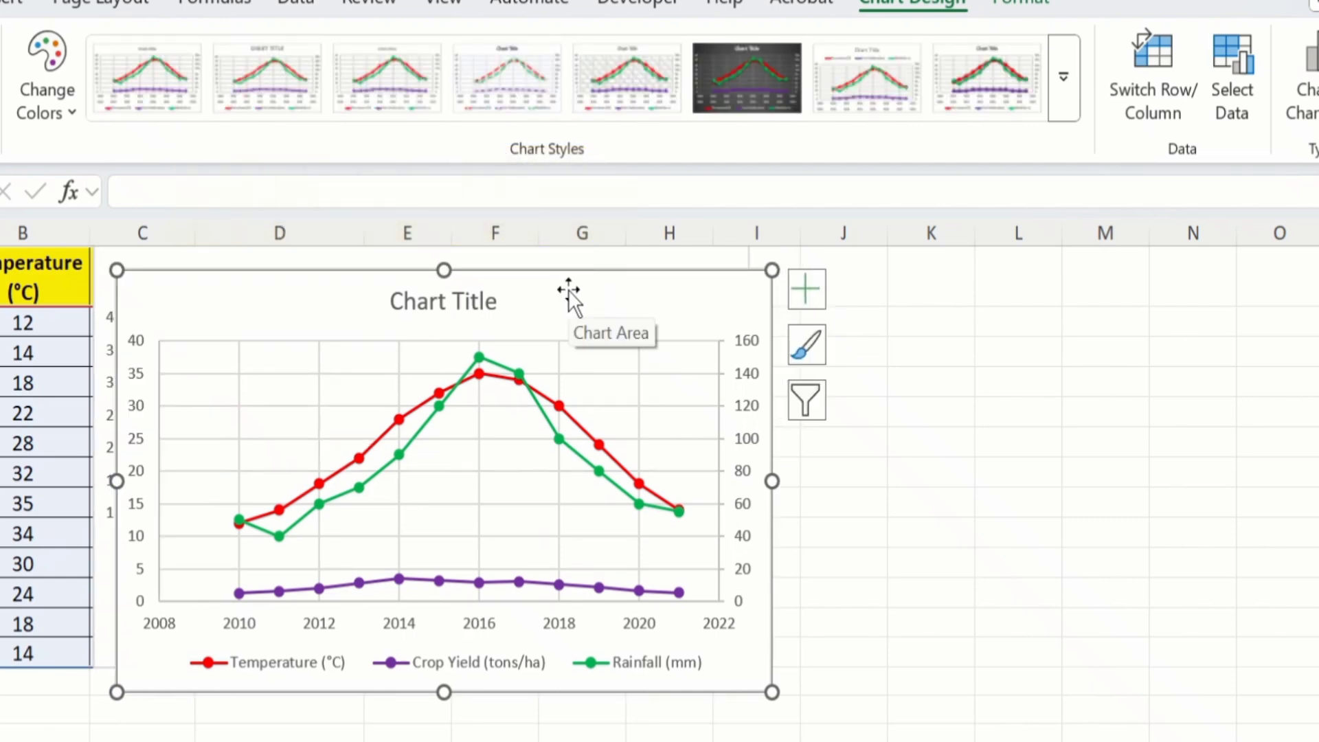
pyautogui.moveTo(567, 290); pyautogui.dragTo(1299, 323)
pyautogui.moveTo(492, 294); pyautogui.dragTo(509, 364)
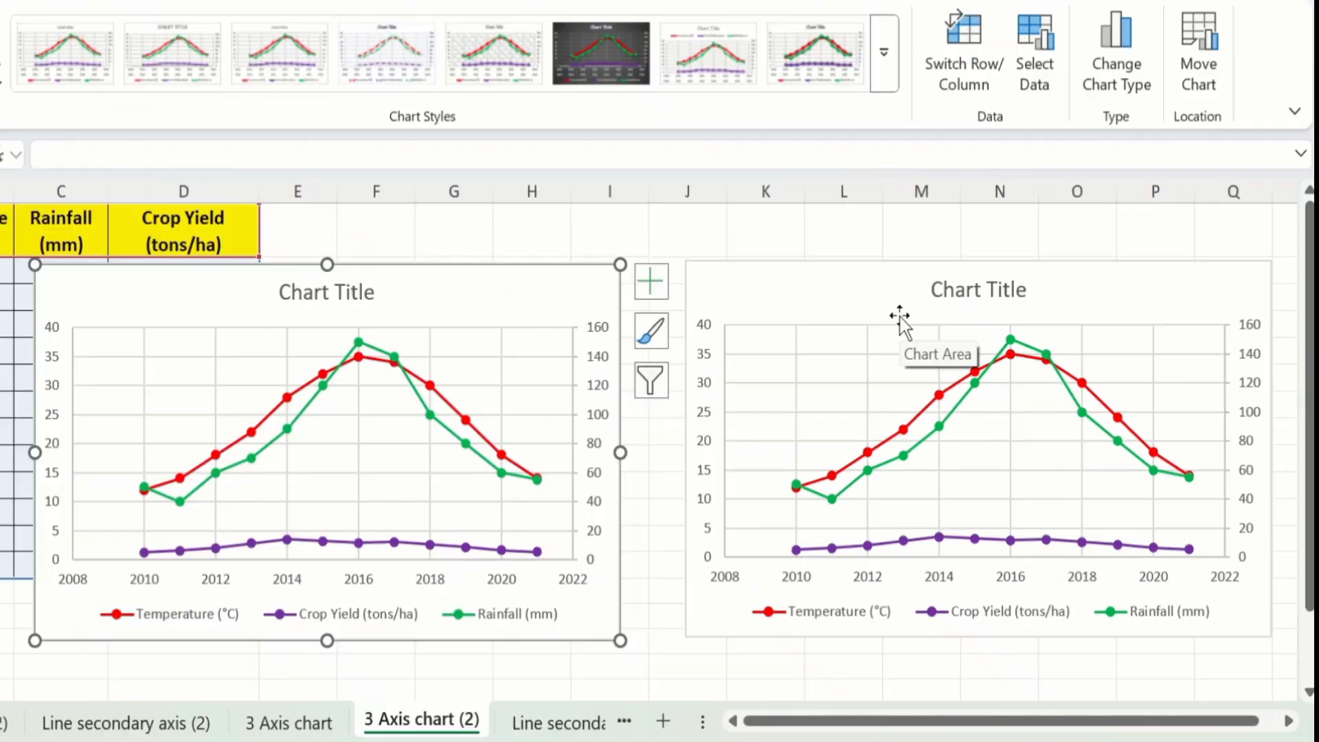
# Delete the Temperature (°C) and Rainfall (mm) series from the duplicate chart.
pyautogui.click(920, 422)
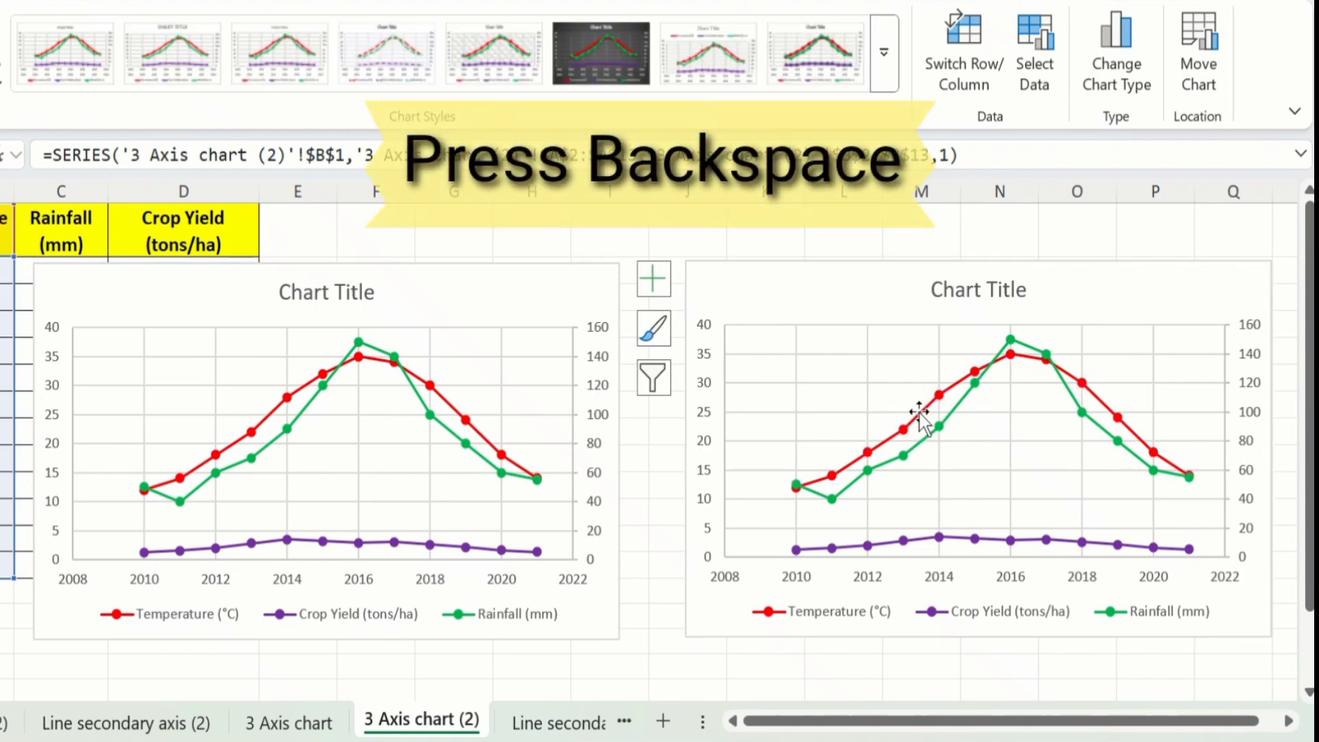
pyautogui.press('BackSpace')
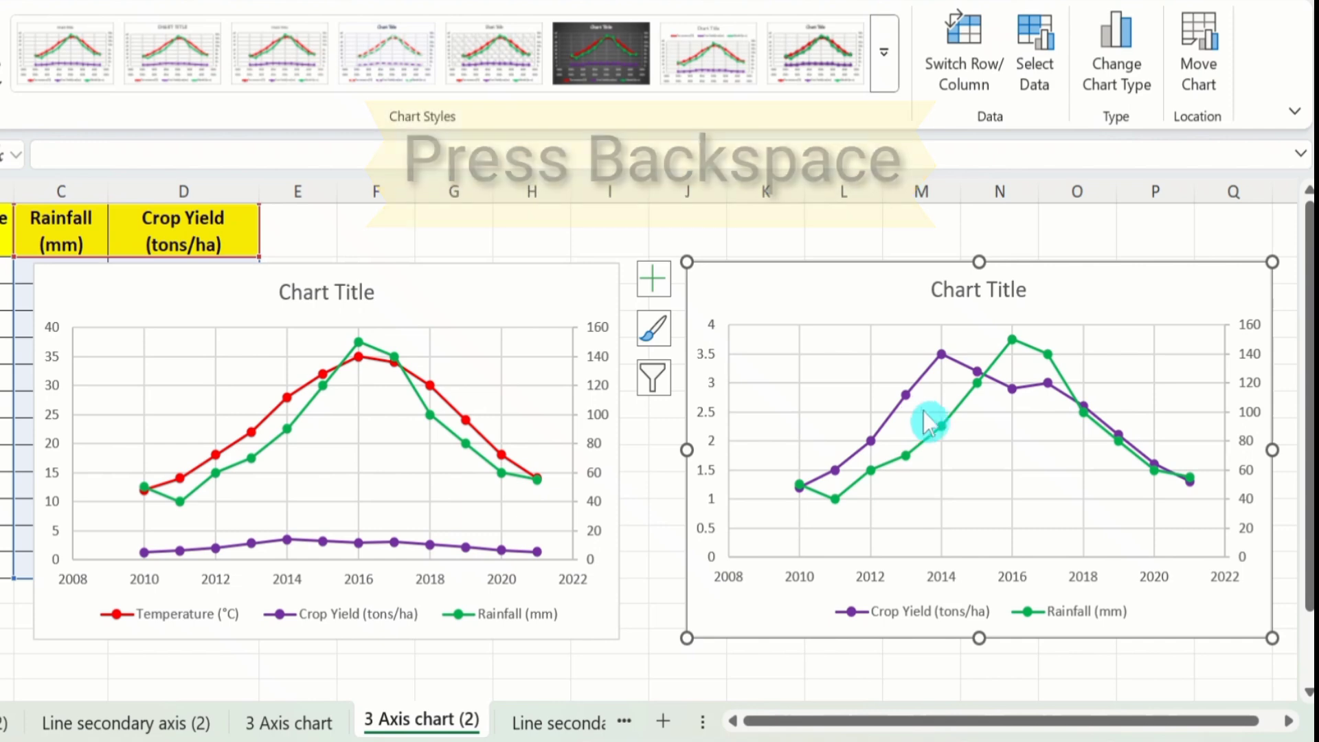
pyautogui.click(963, 399)
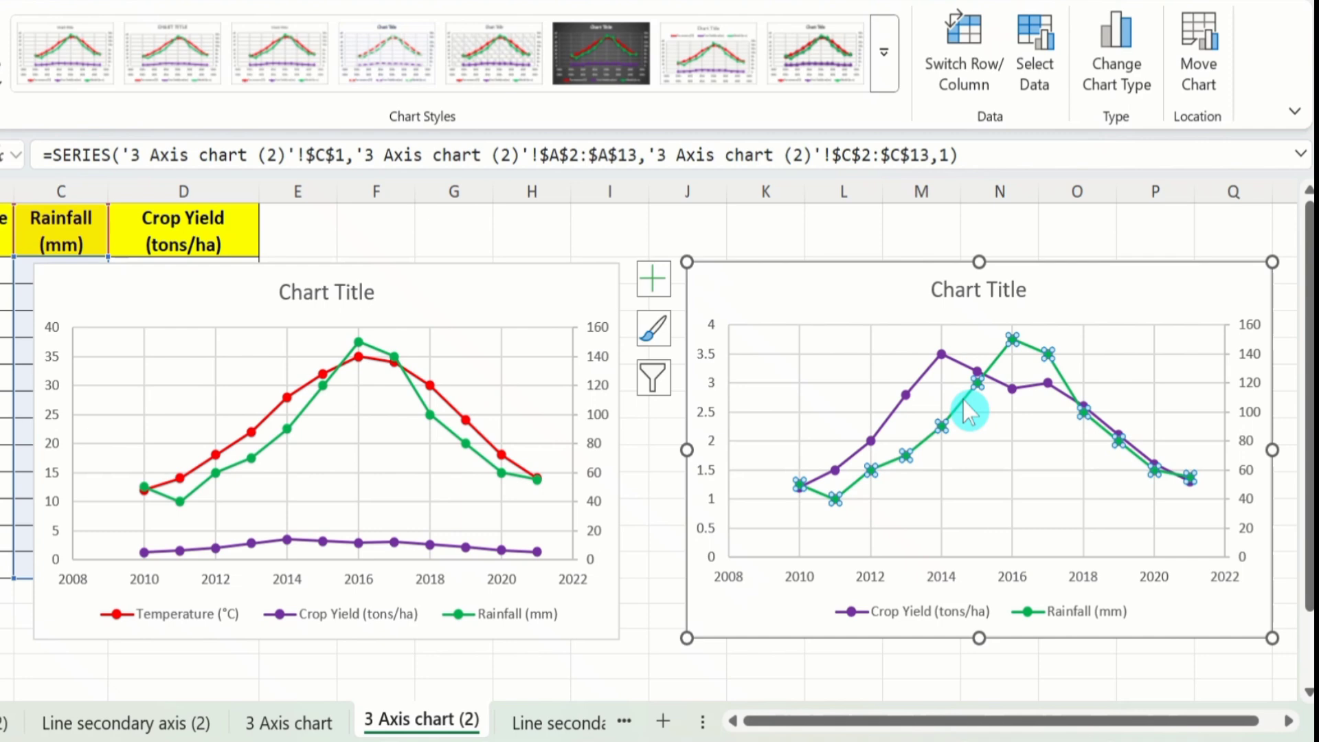
pyautogui.press('BackSpace')
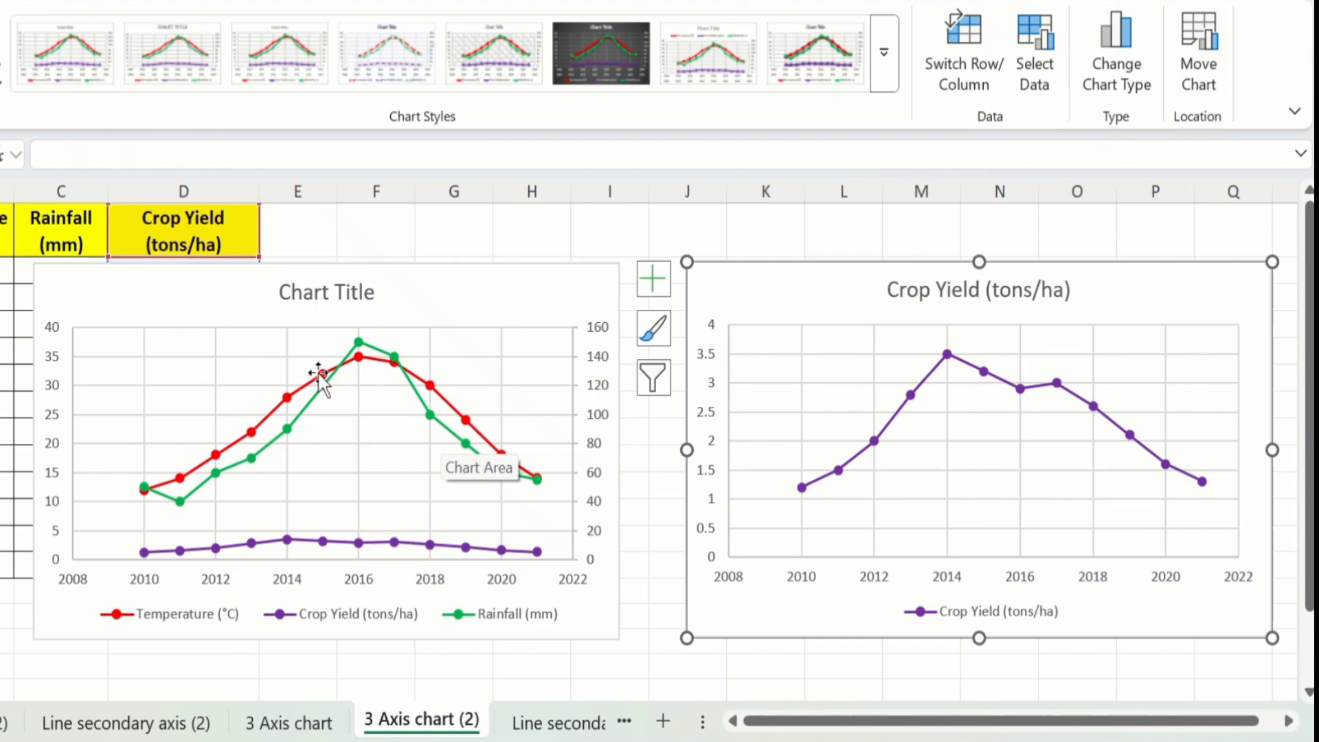
# Delete the Crop Yield (tons/ha) series from the original chart.
pyautogui.click(307, 546)
pyautogui.click(303, 541)
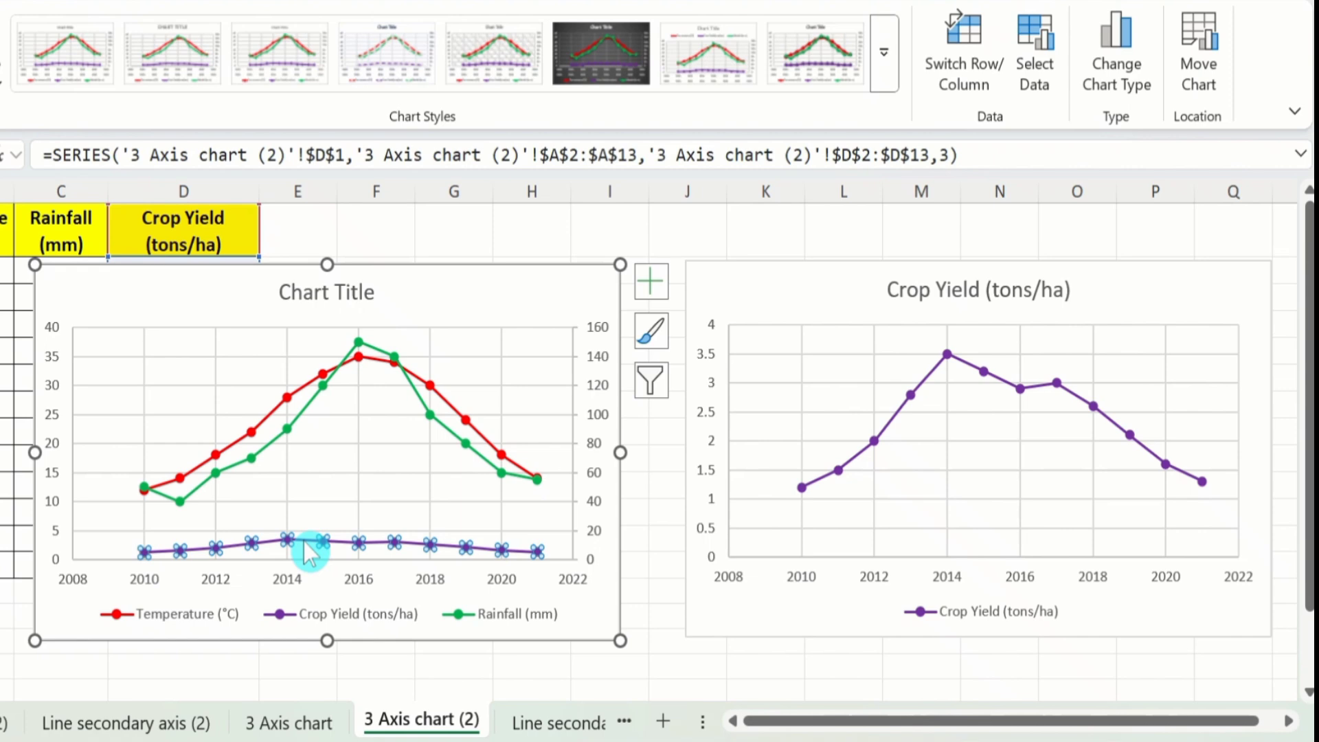
pyautogui.press('Delete')
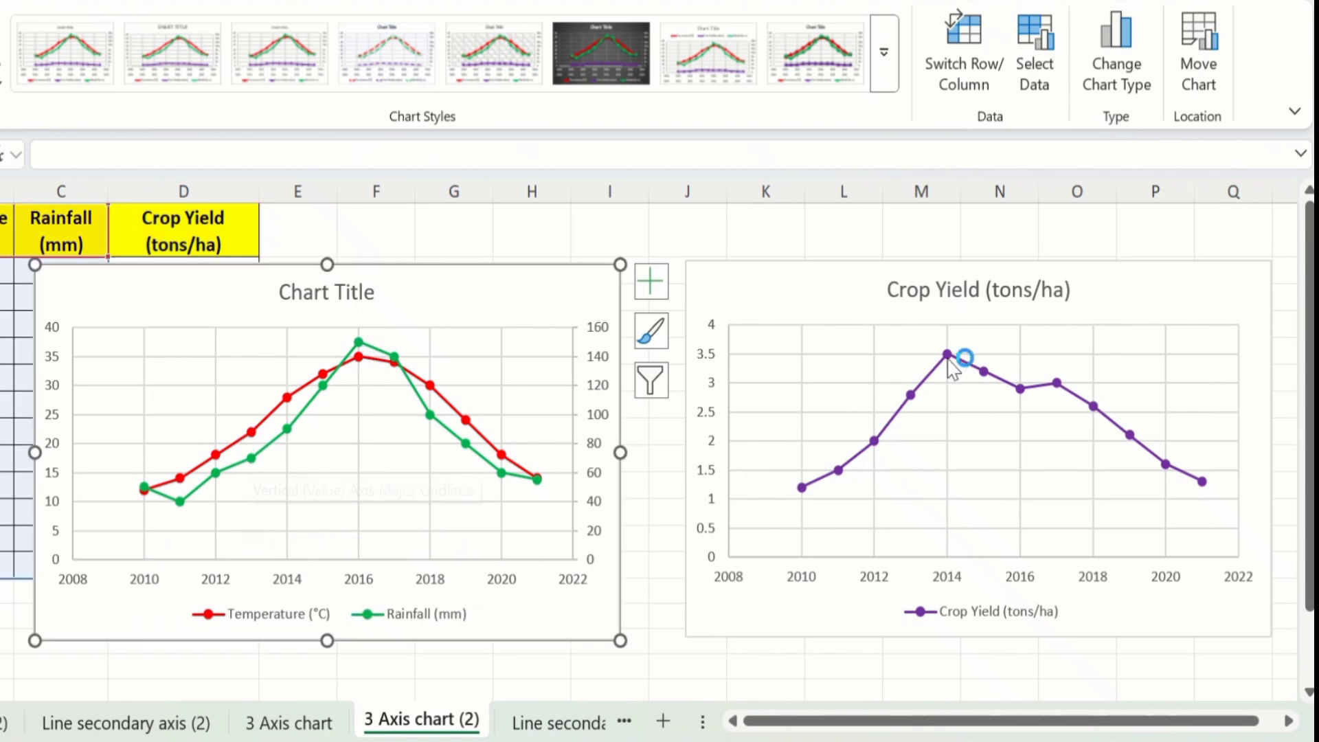
# Remove the gridlines from the temperature and rainfall chart and deselect it.
pyautogui.moveTo(878, 443)
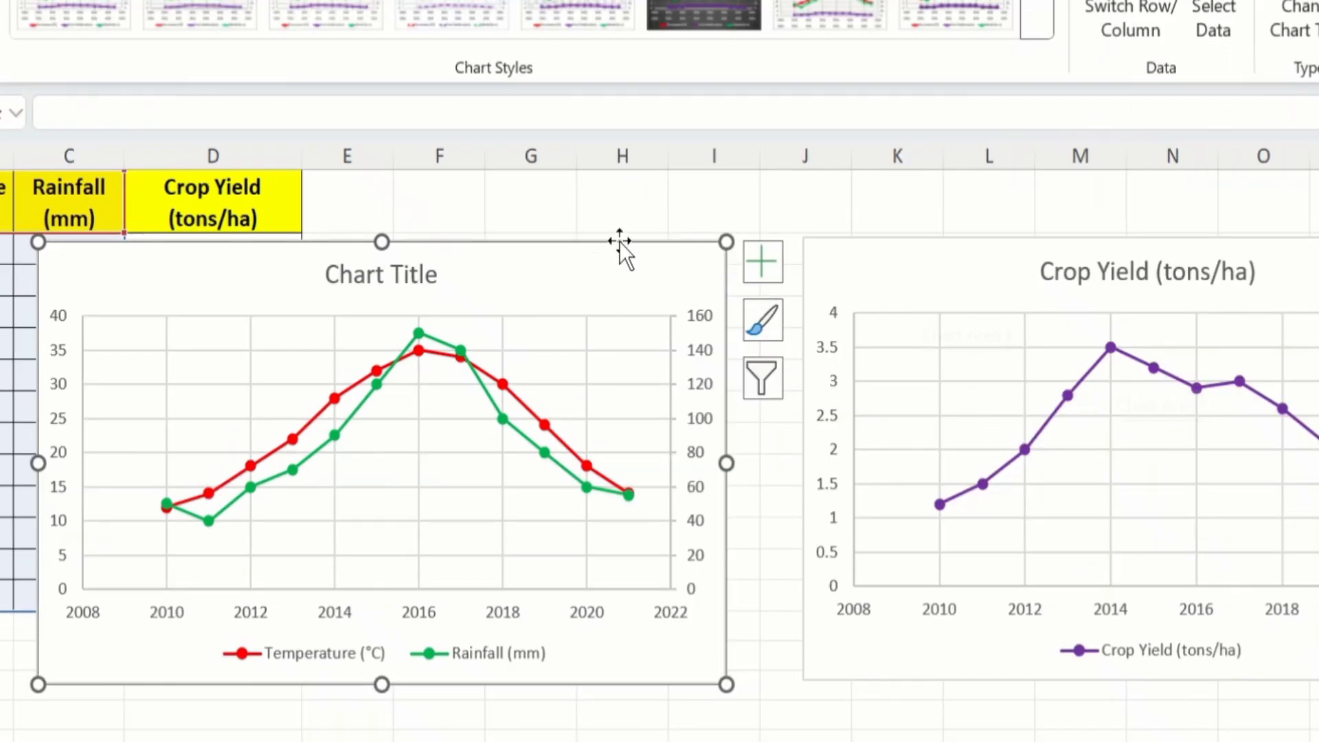
pyautogui.click(592, 200)
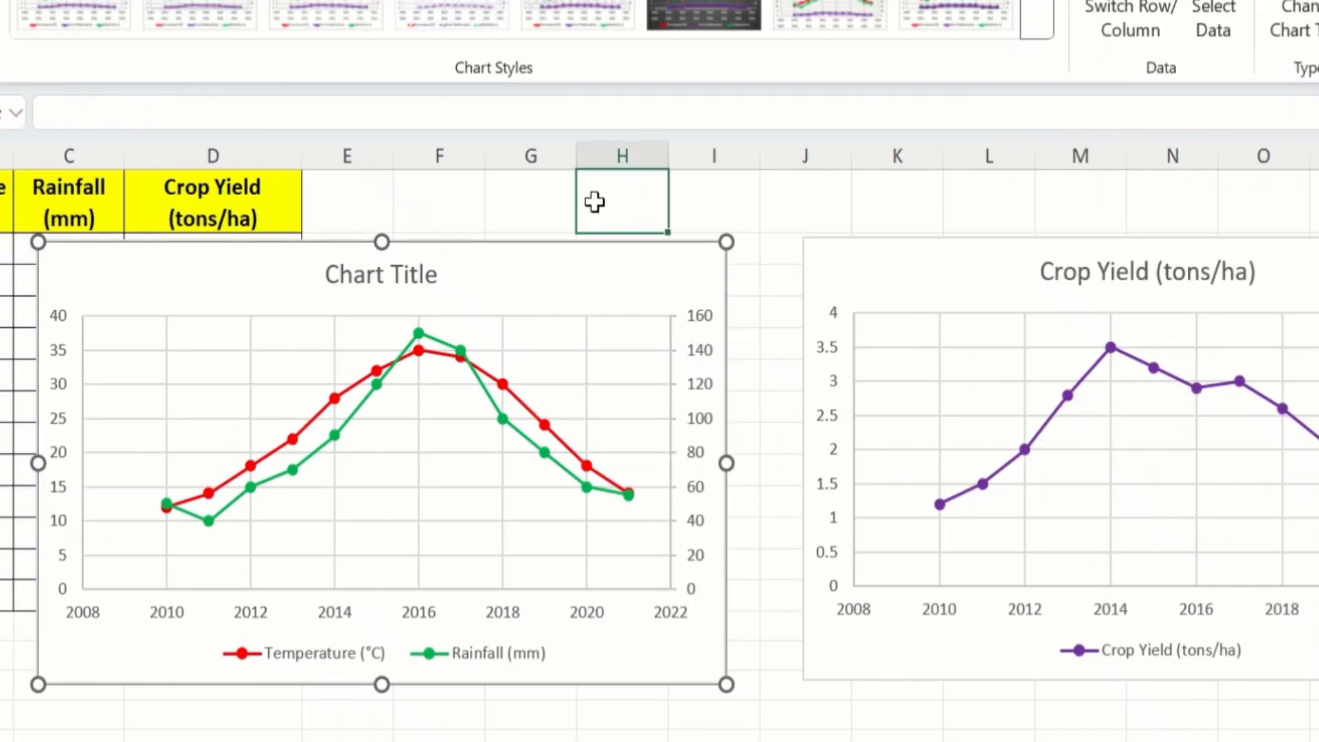
pyautogui.click(472, 273)
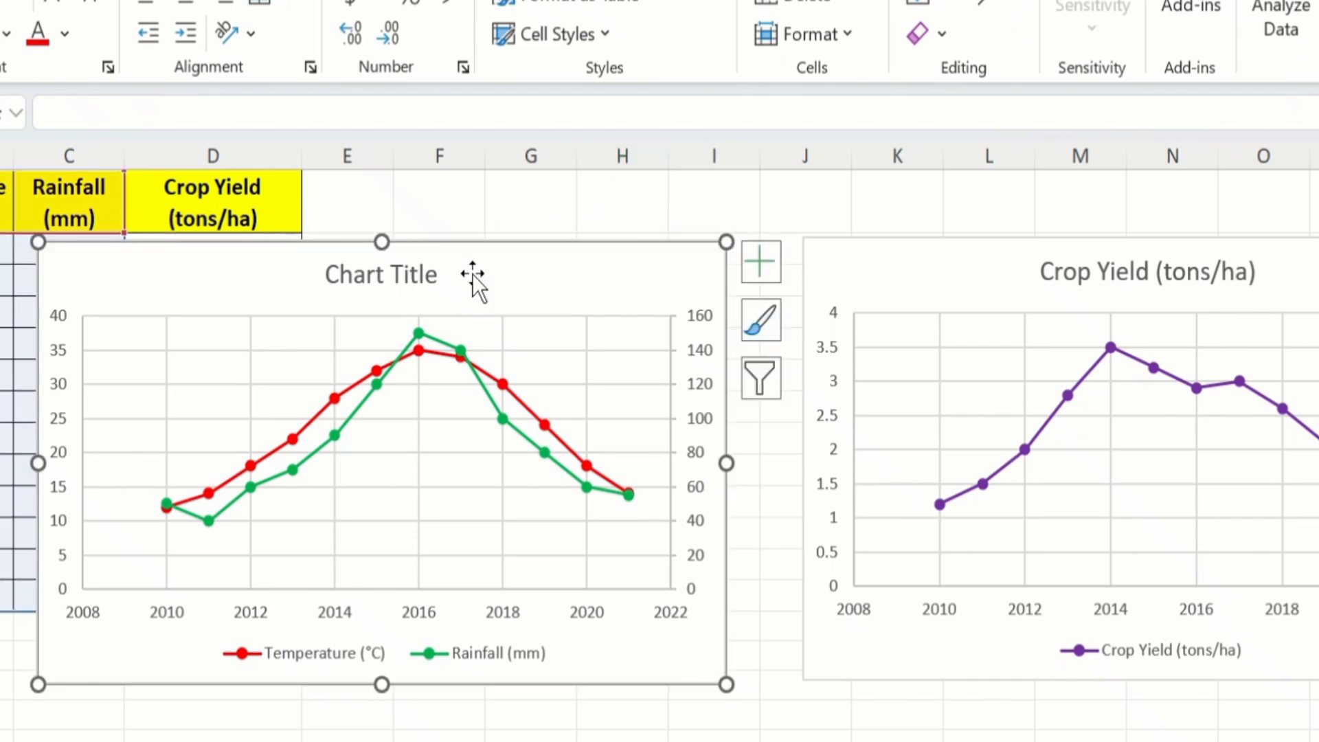
pyautogui.click(763, 258)
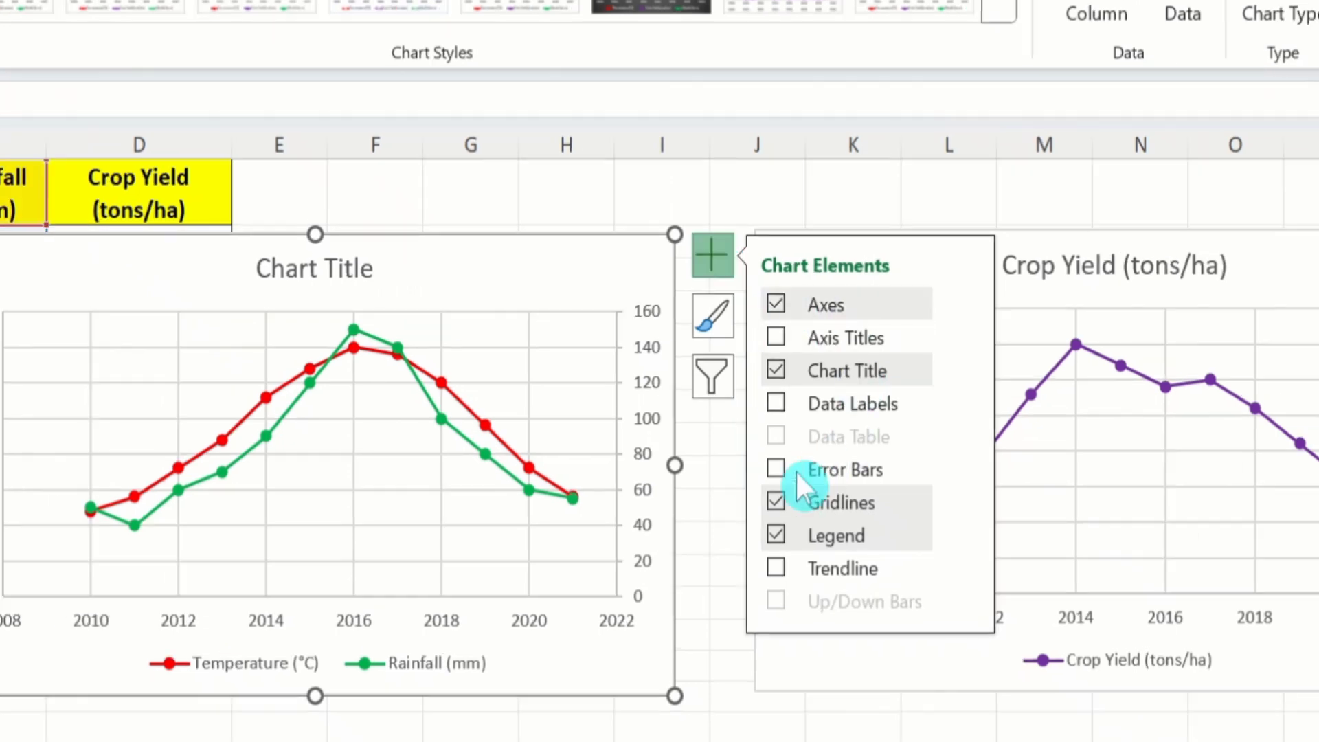
pyautogui.click(775, 502)
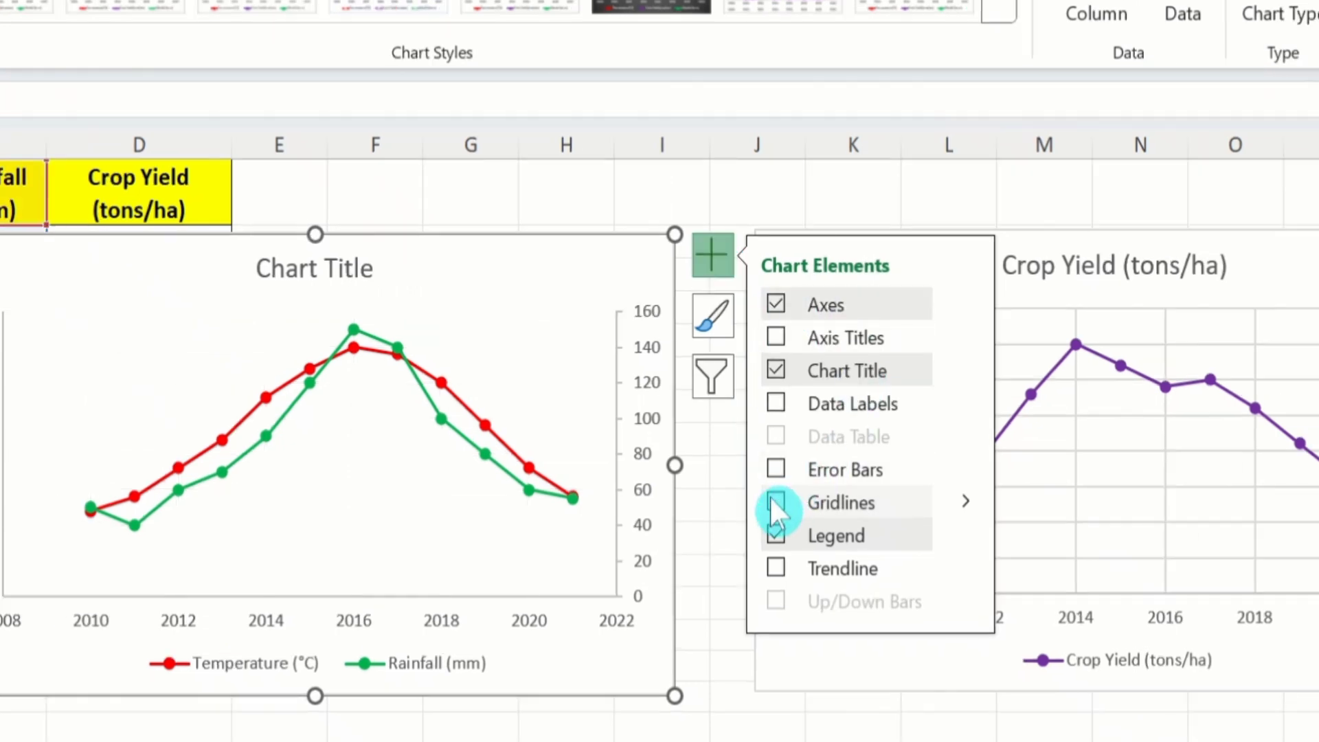
pyautogui.click(710, 561)
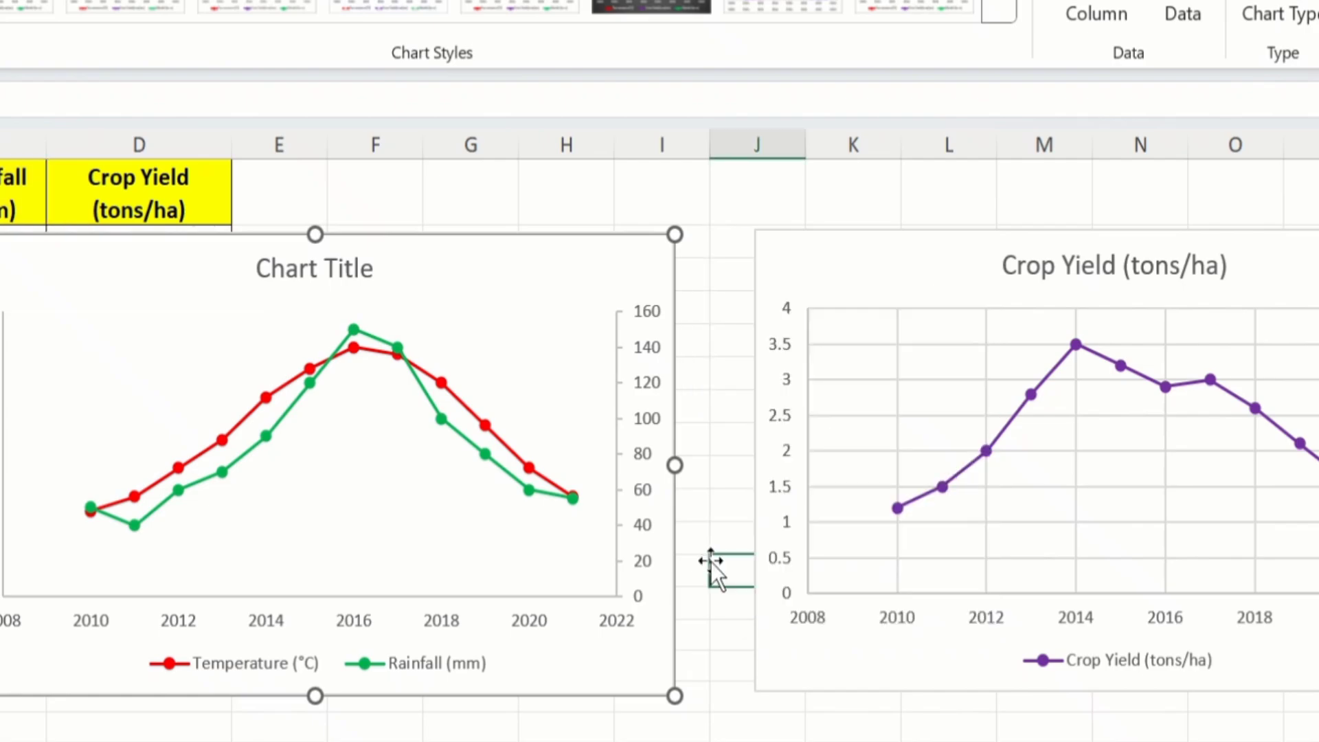
pyautogui.click(736, 189)
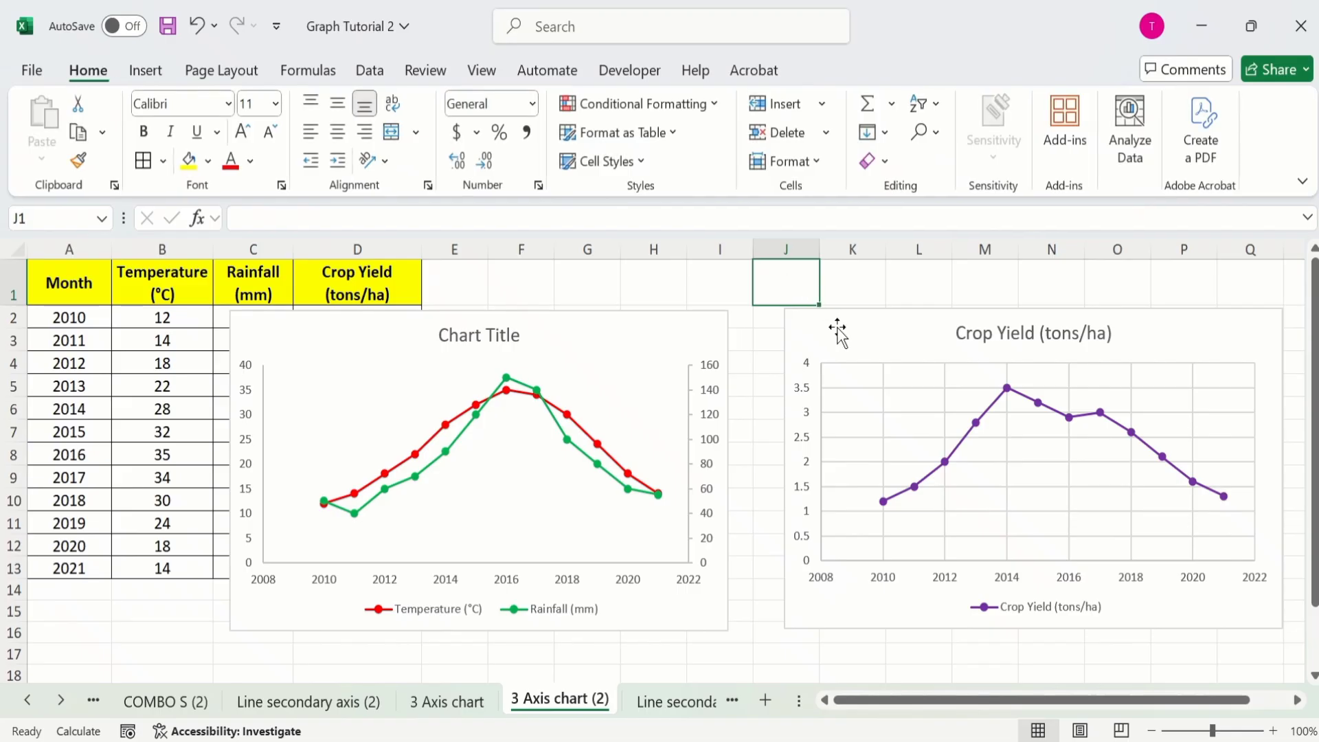
# Set the chart area of the Crop Yield (tons/ha) chart to No Fill.
pyautogui.click(838, 329)
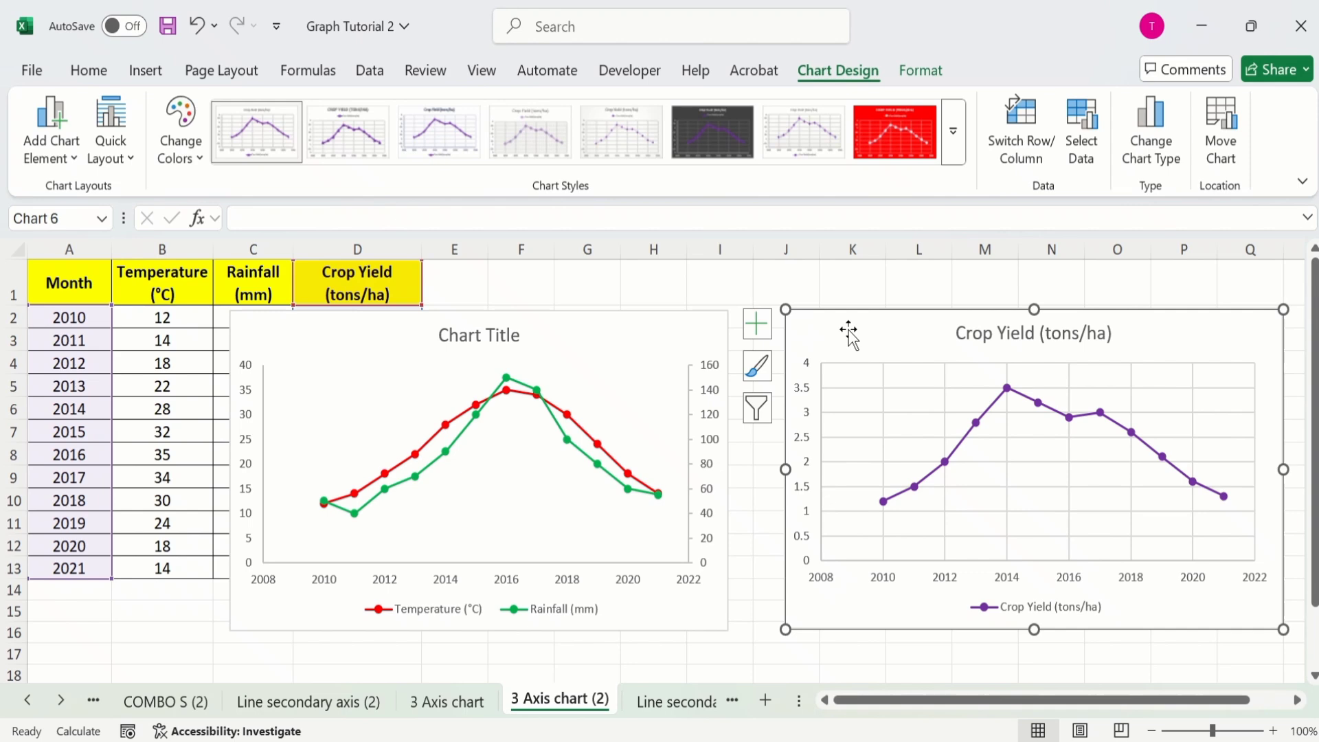
pyautogui.rightClick(852, 339)
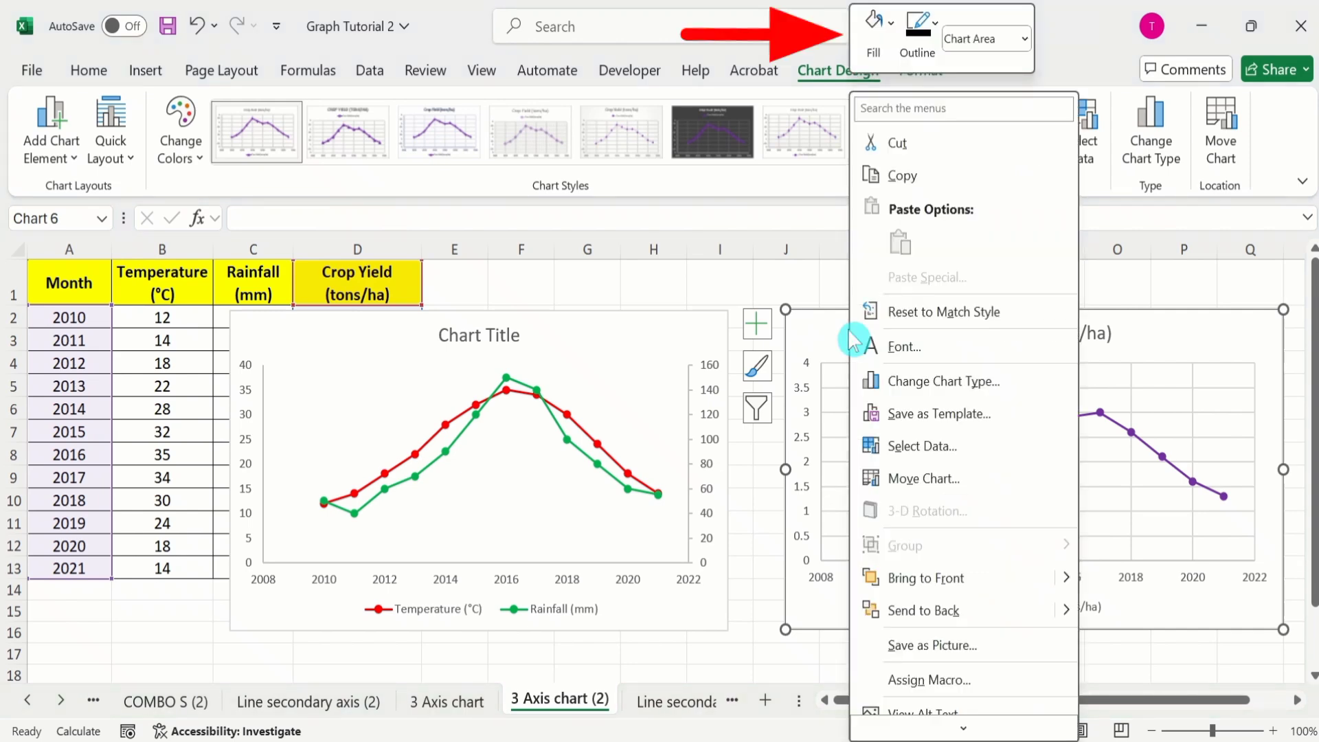
pyautogui.click(890, 26)
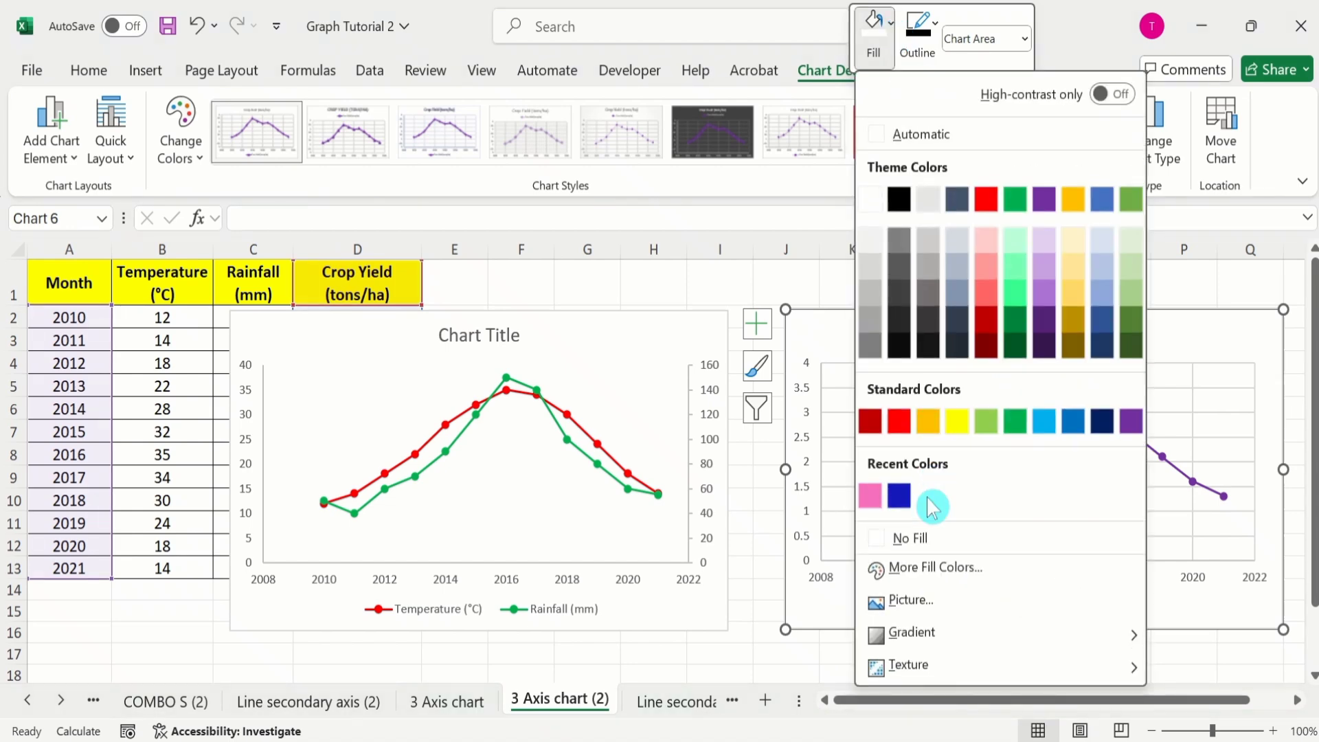
pyautogui.click(917, 540)
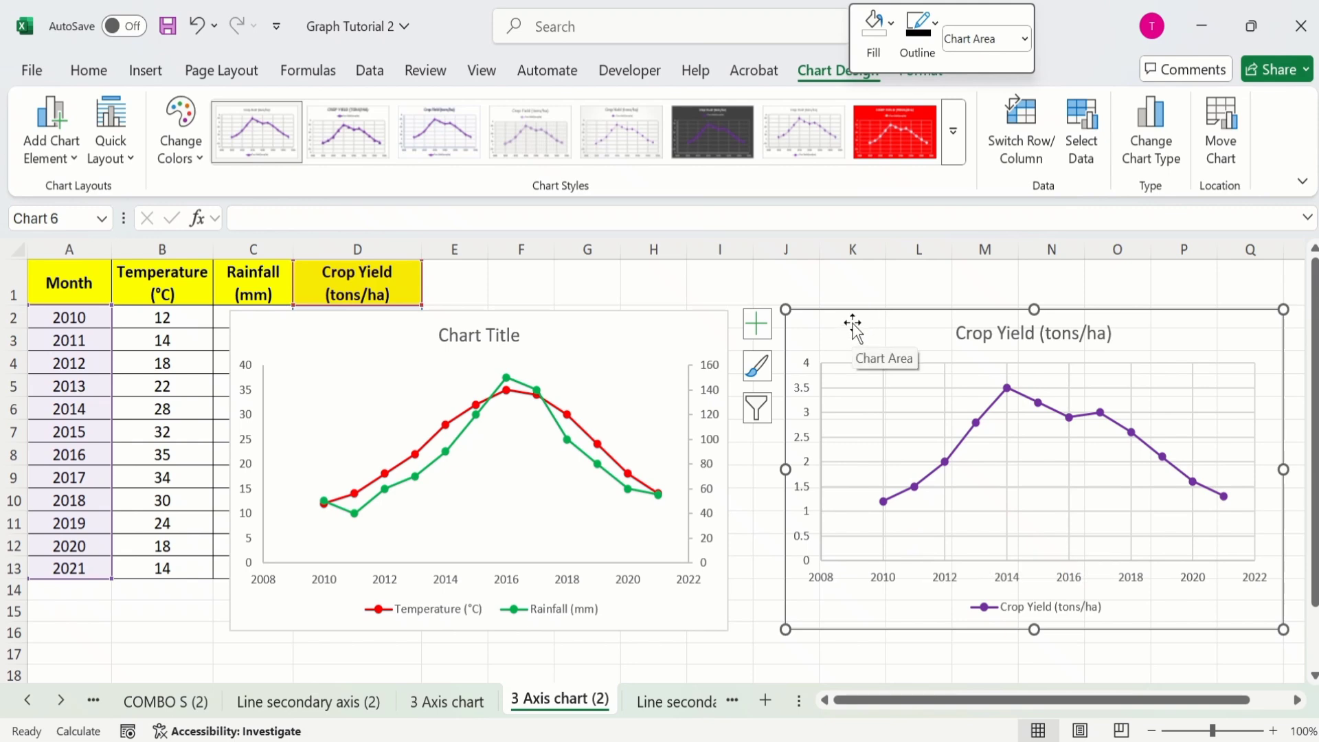
# Remove the gridlines from the Crop Yield (tons/ha) chart and deselect it.
pyautogui.click(757, 324)
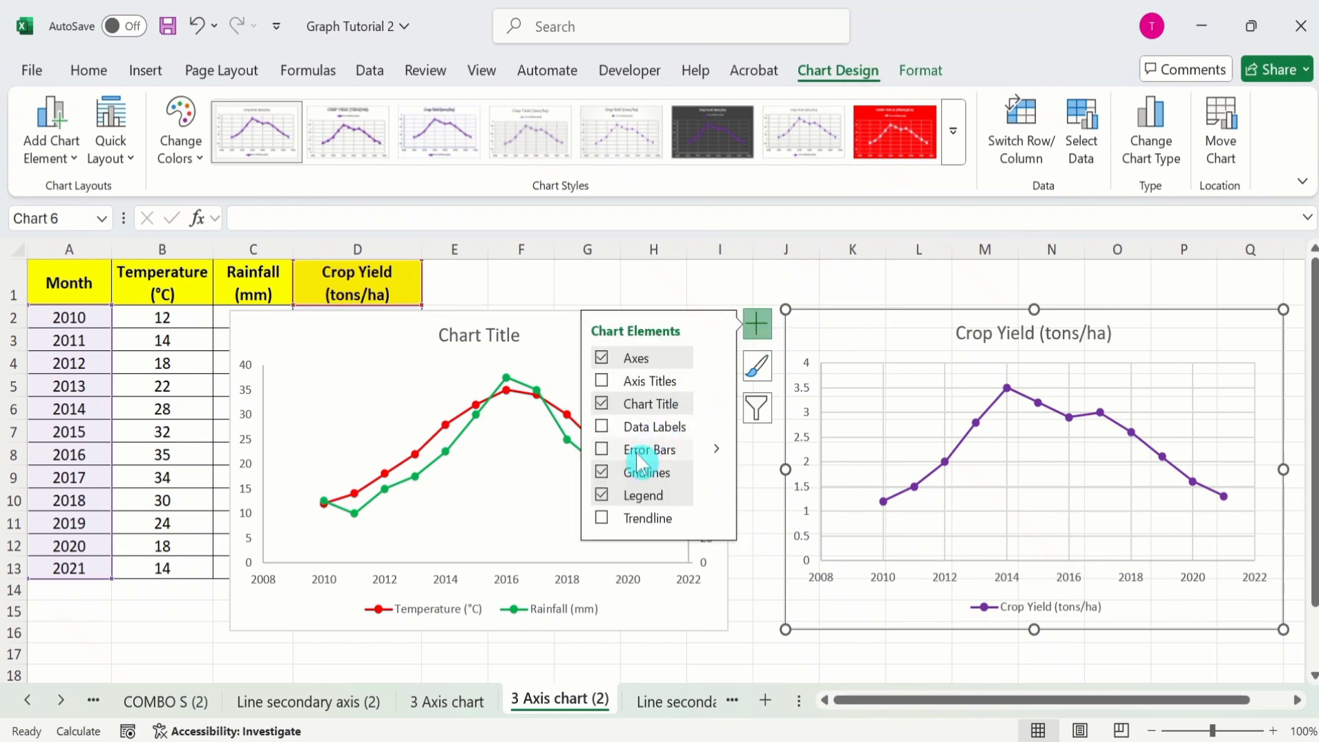
pyautogui.click(600, 471)
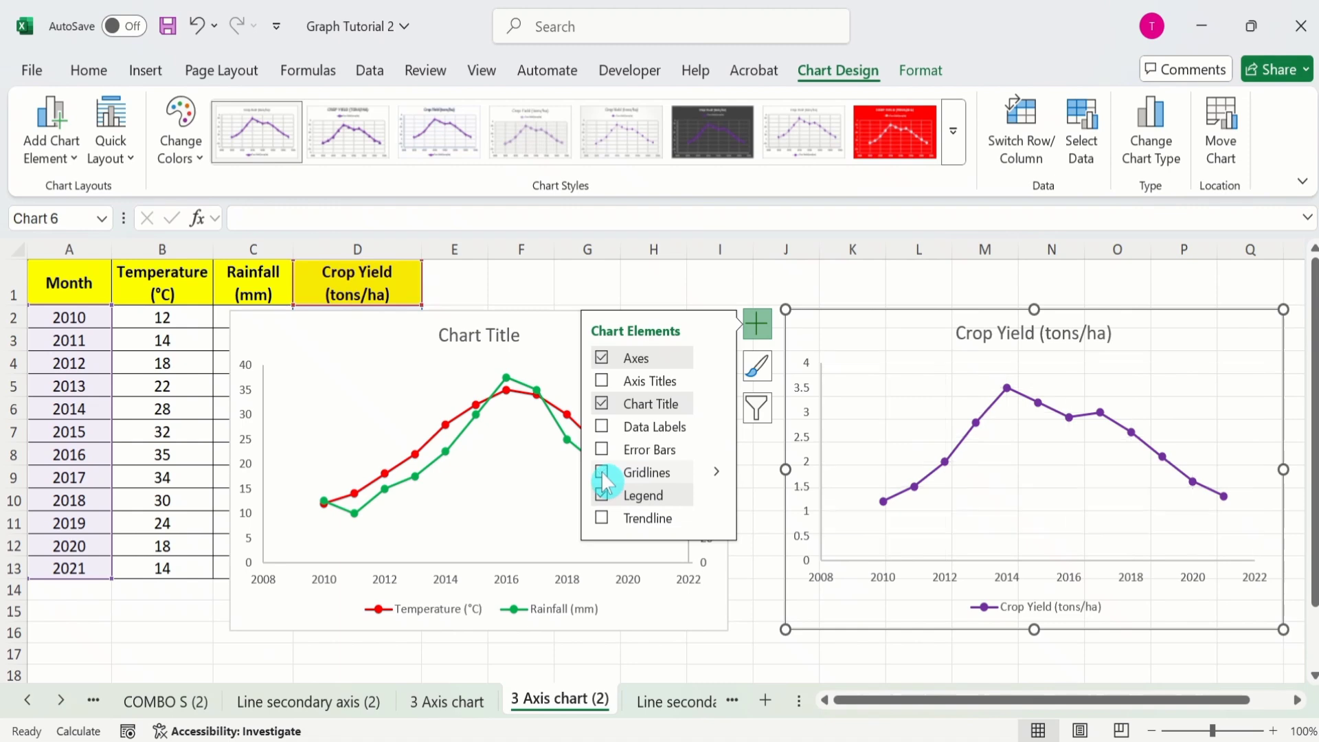
pyautogui.click(756, 512)
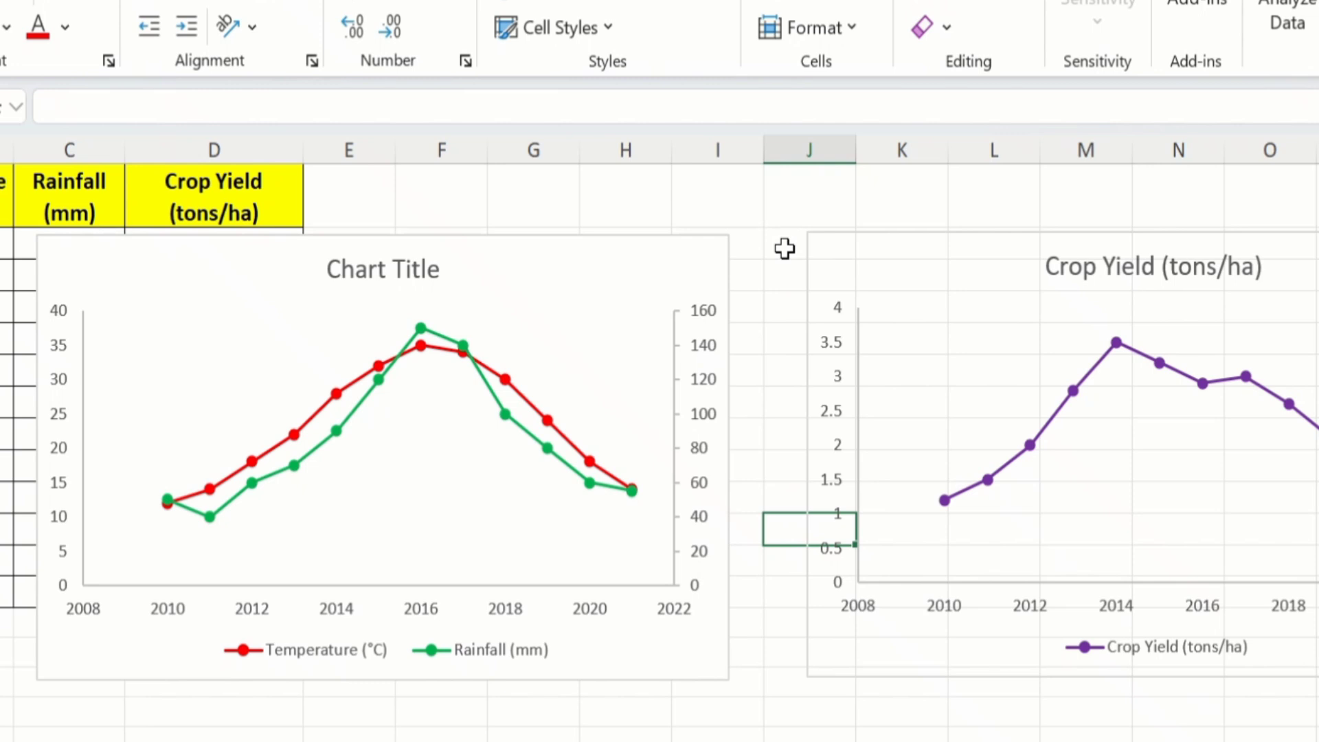
# Add axis titles to both the temperature and rainfall chart and the Crop Yield (tons/ha) chart.
pyautogui.click(533, 265)
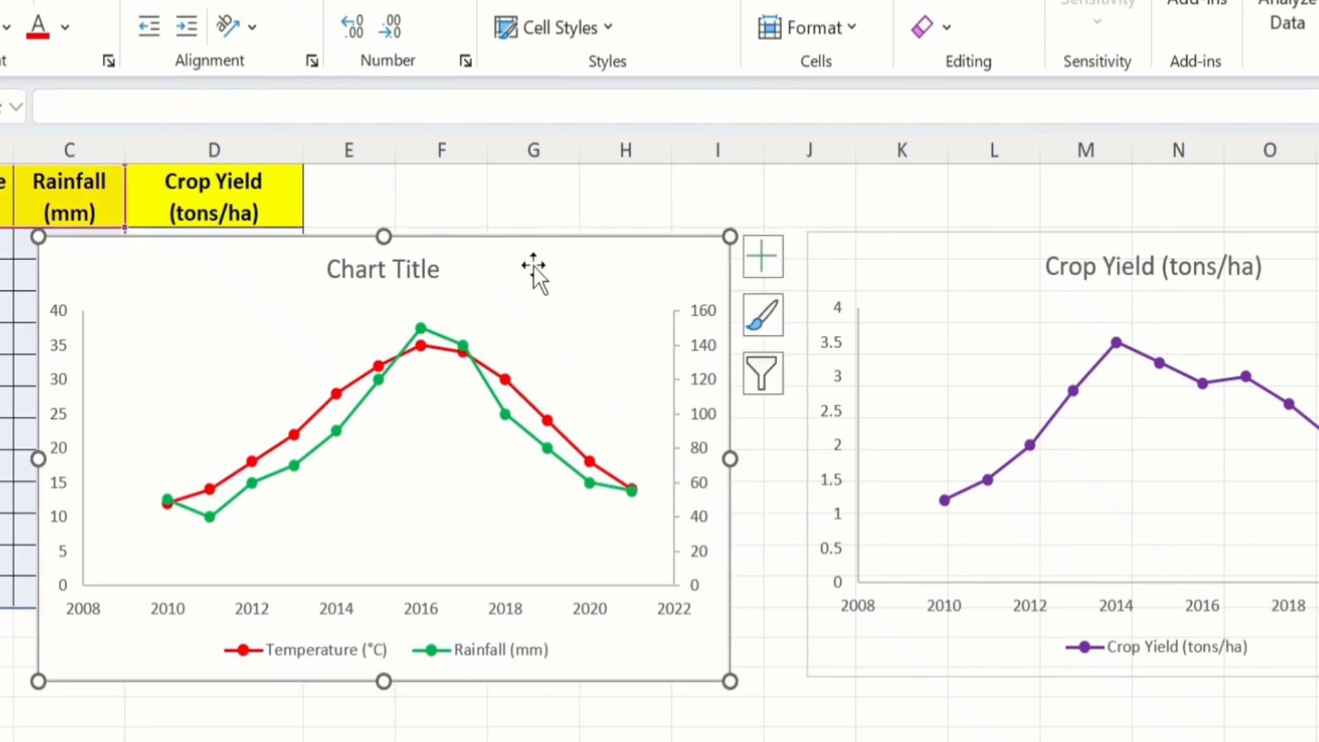
pyautogui.click(765, 253)
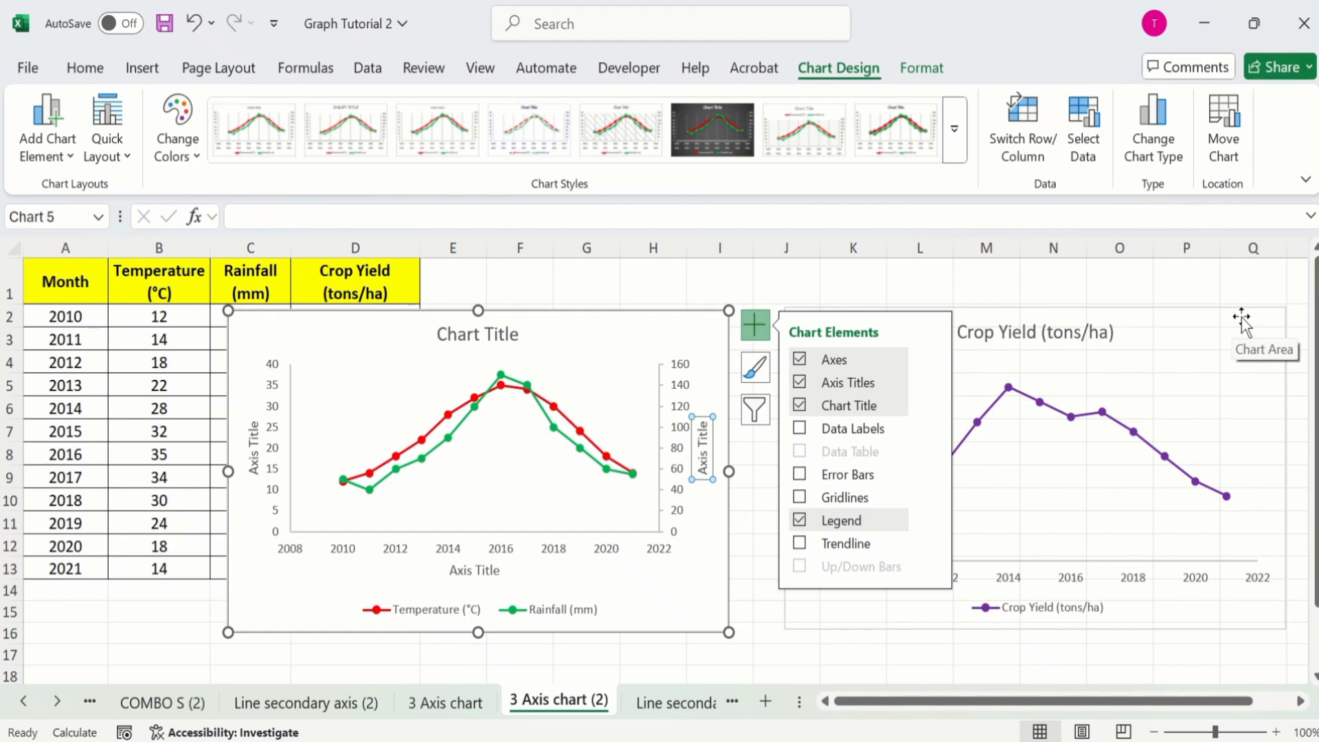
pyautogui.click(1236, 318)
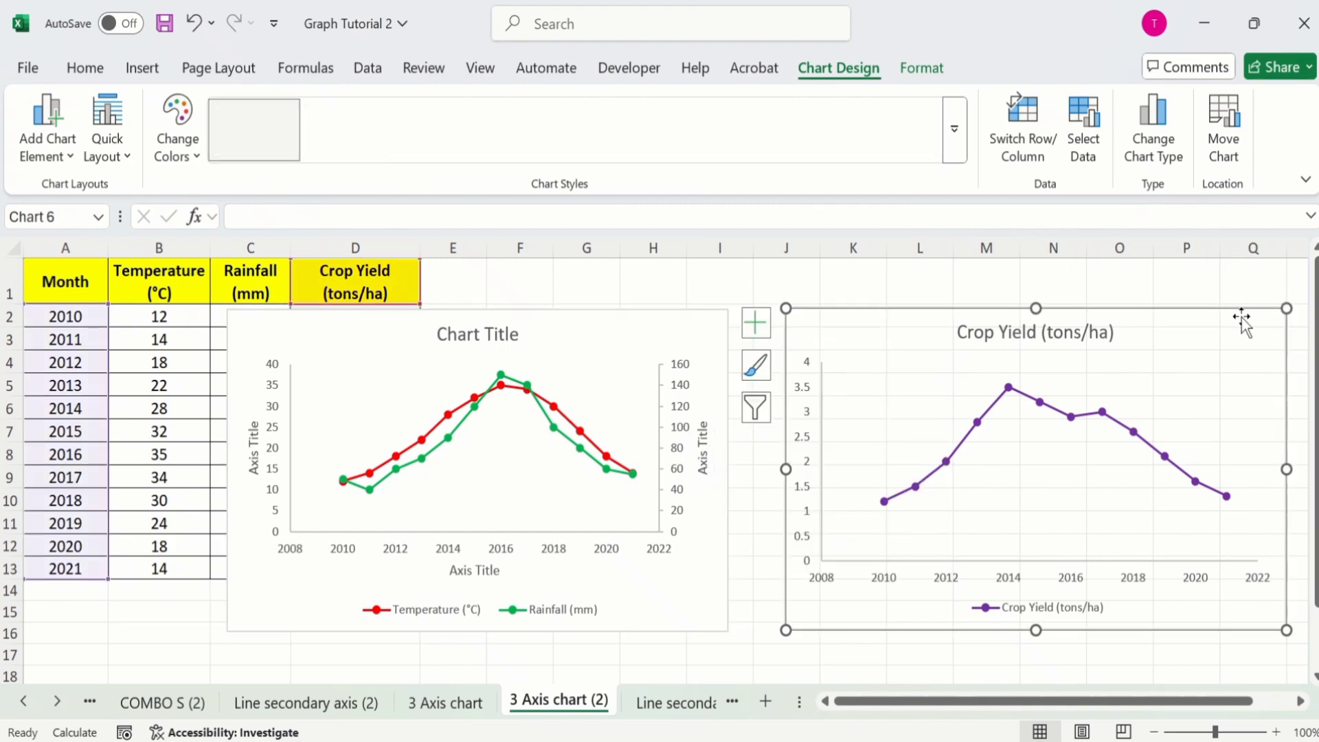
pyautogui.click(756, 317)
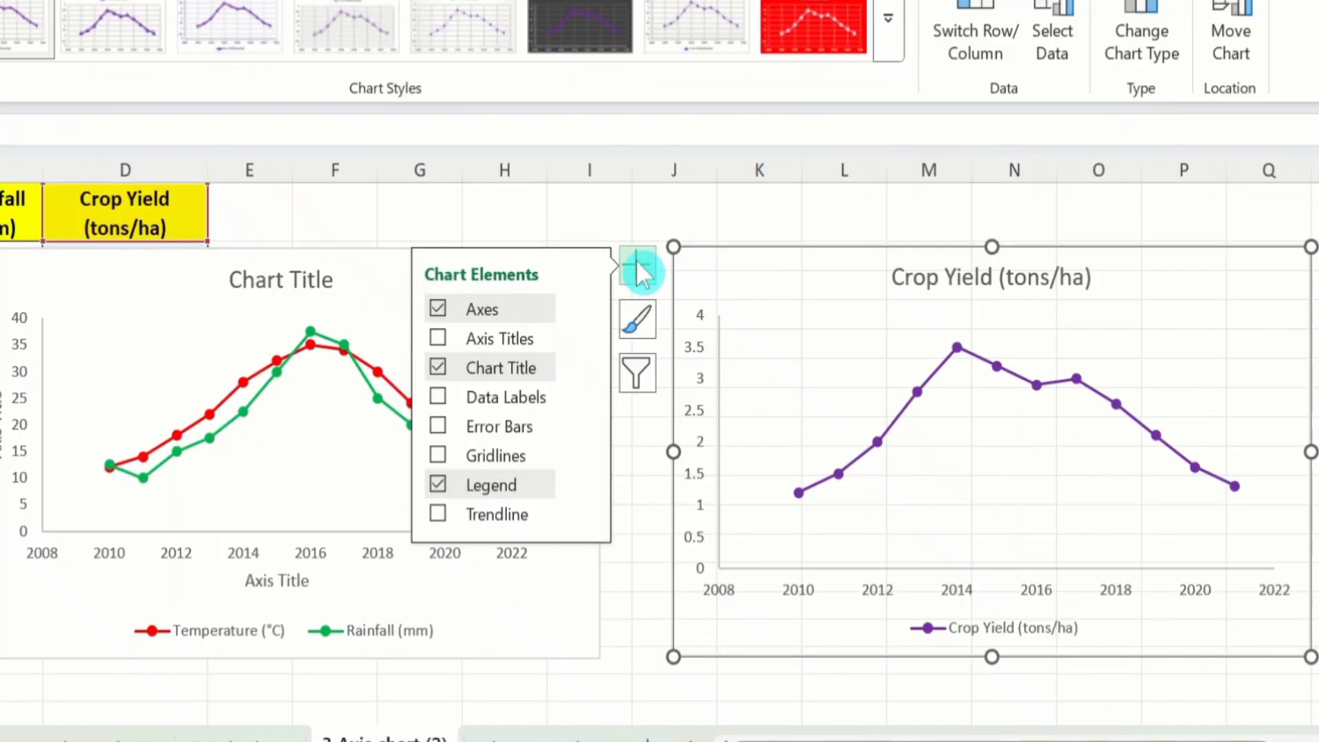
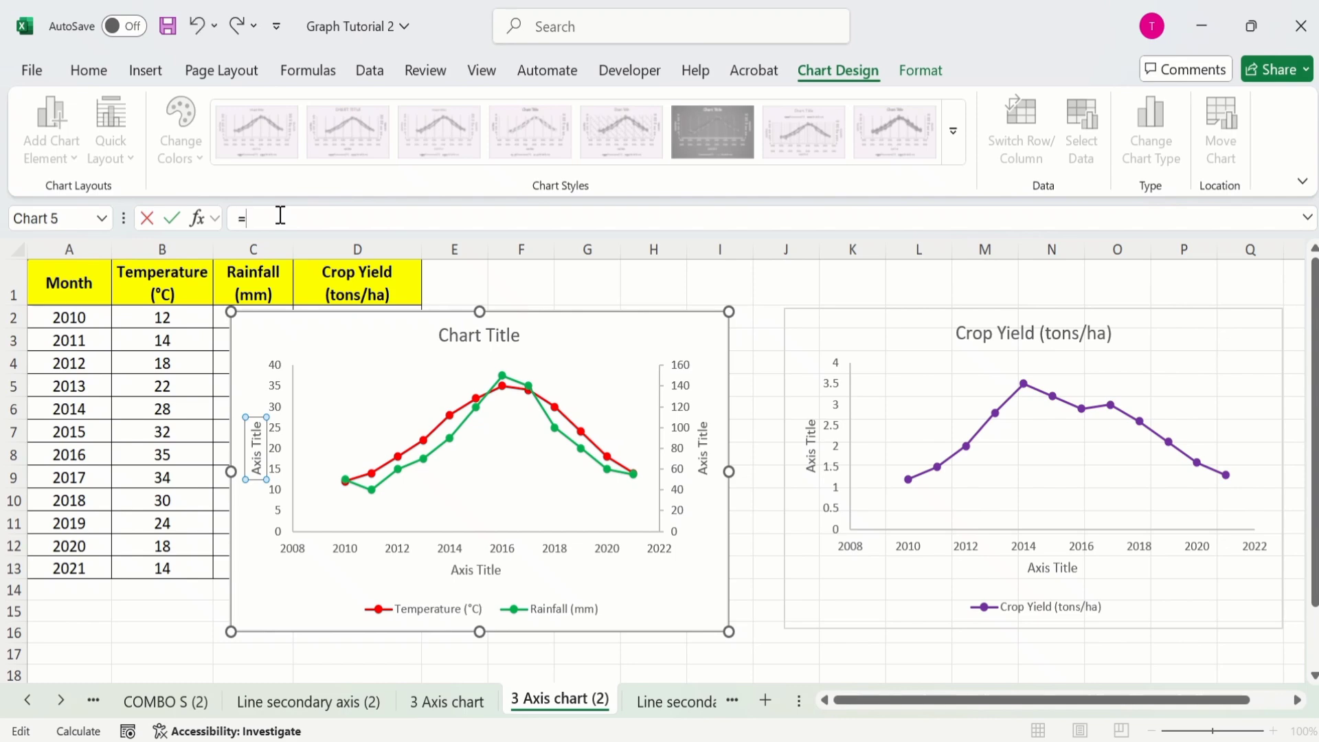
# Link the temperature and rainfall chart's primary vertical axis title to cell B1 and its secondary vertical axis title to cell C1.
pyautogui.click(169, 282)
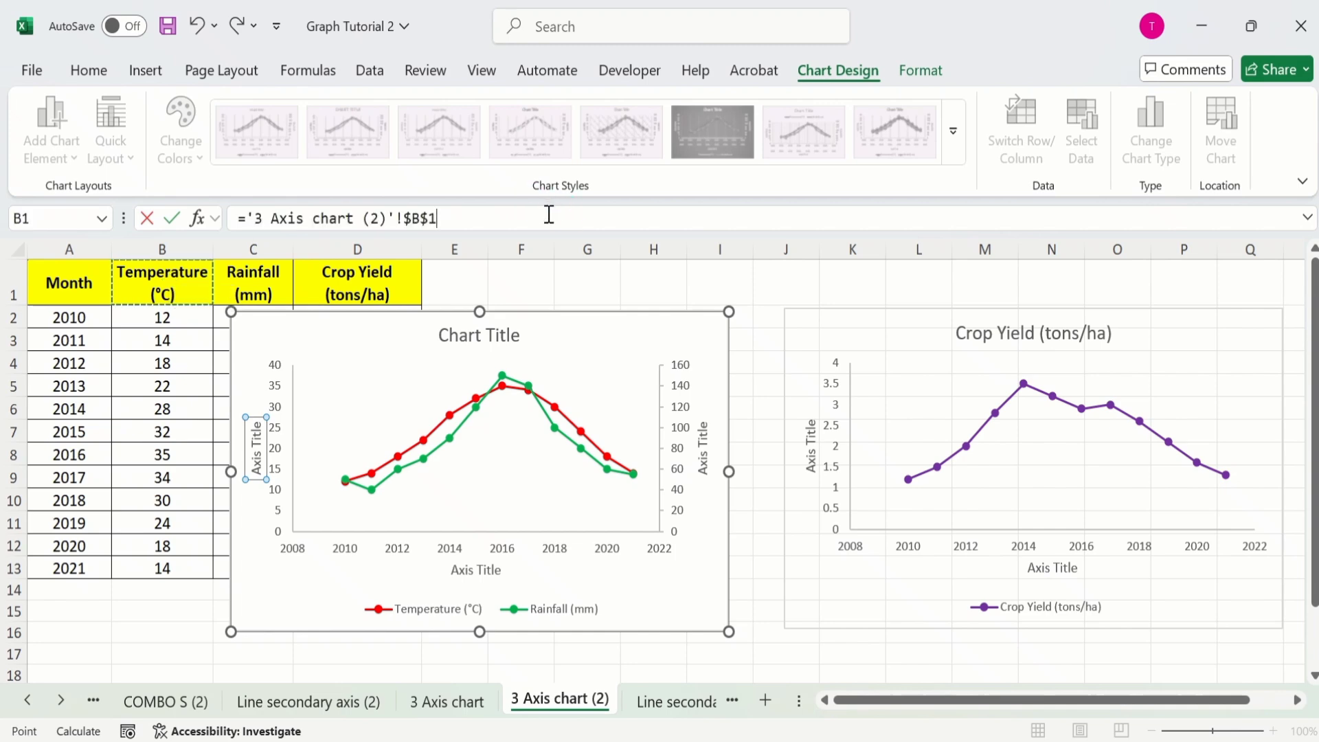
pyautogui.press('Return')
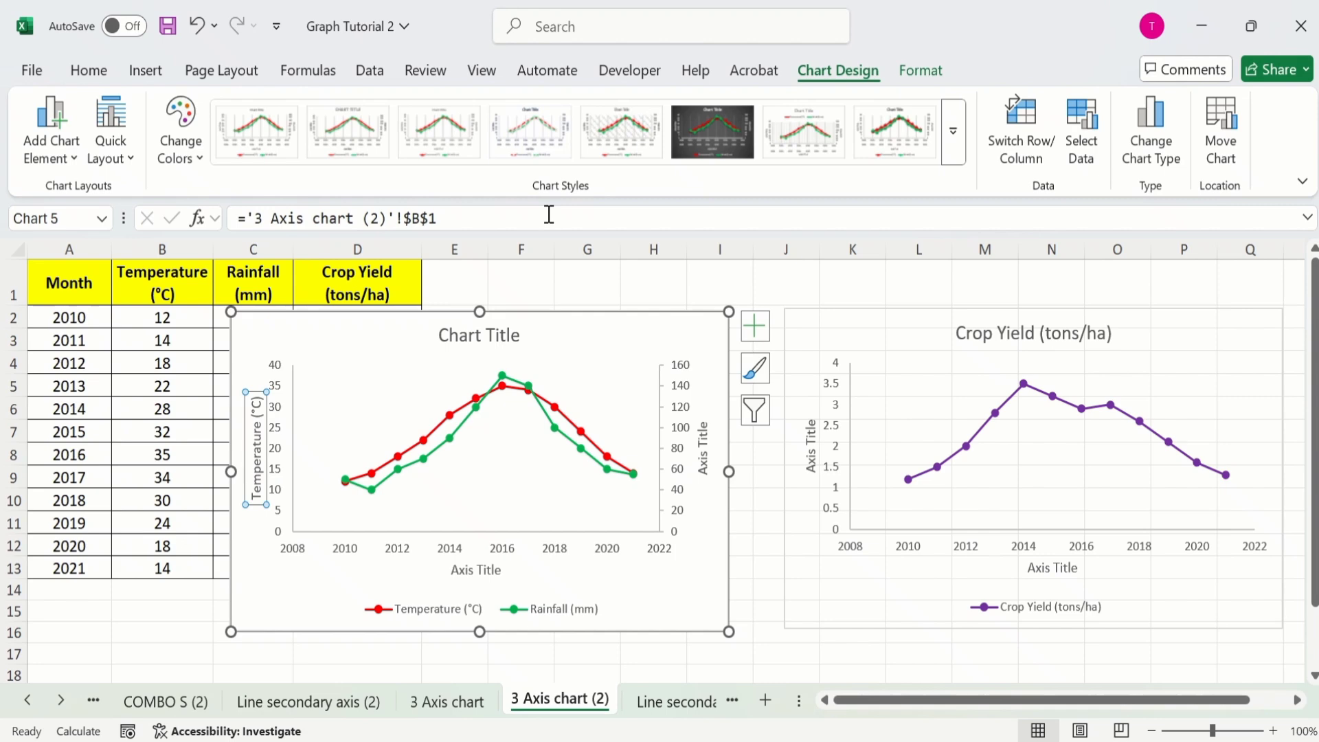
pyautogui.click(707, 453)
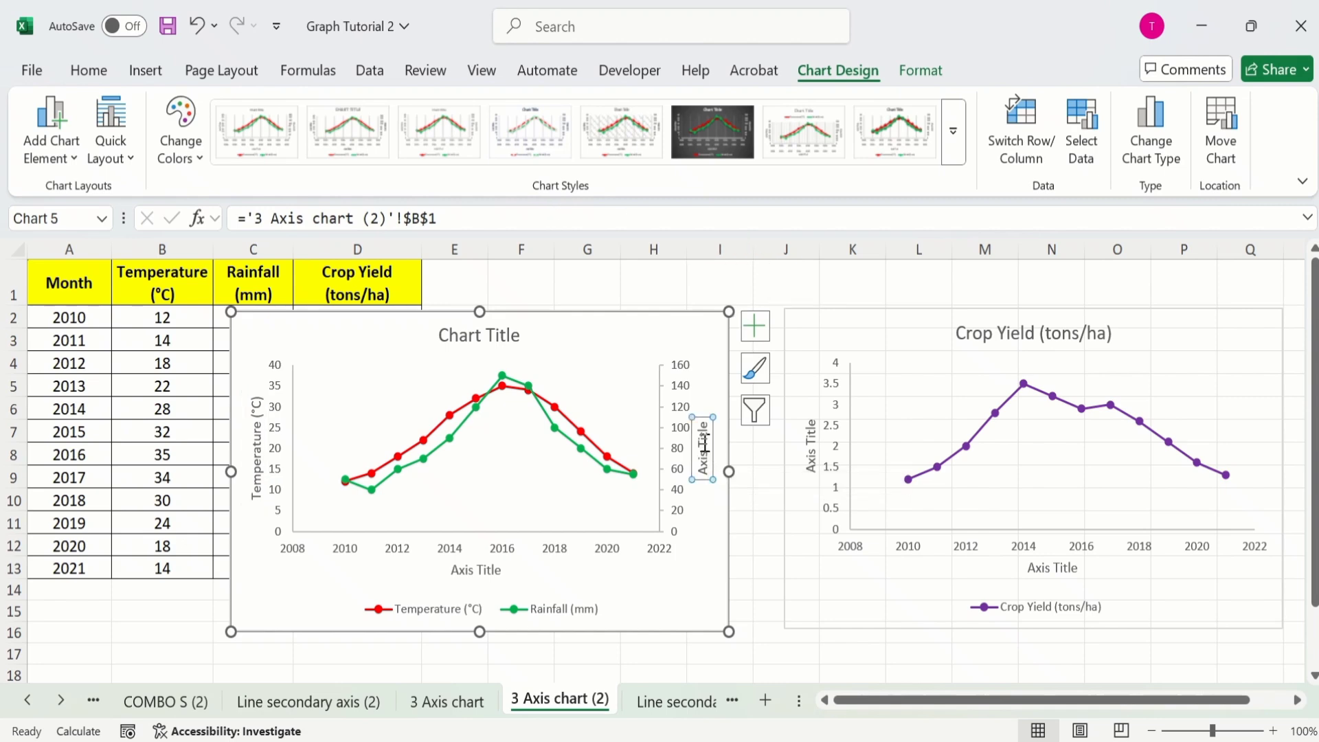
pyautogui.click(282, 216)
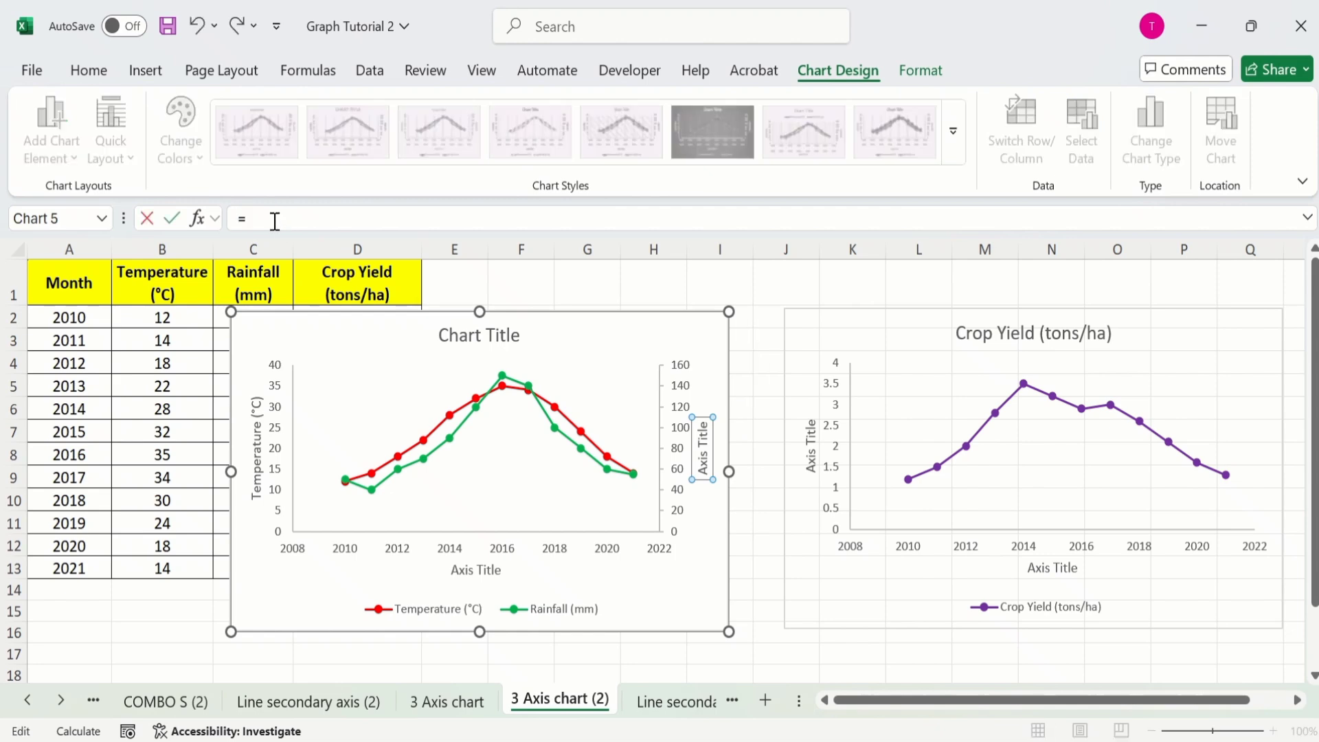
pyautogui.write('=')
pyautogui.click(258, 288)
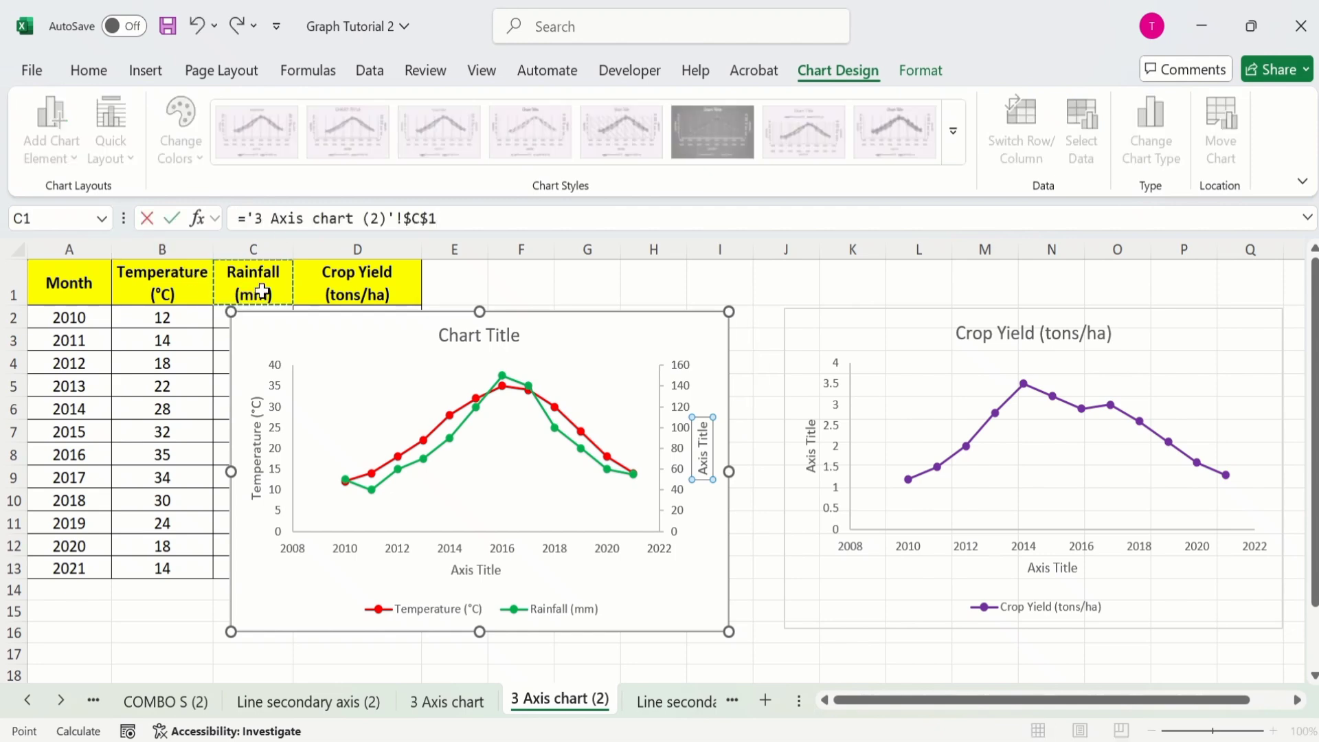
pyautogui.press('Return')
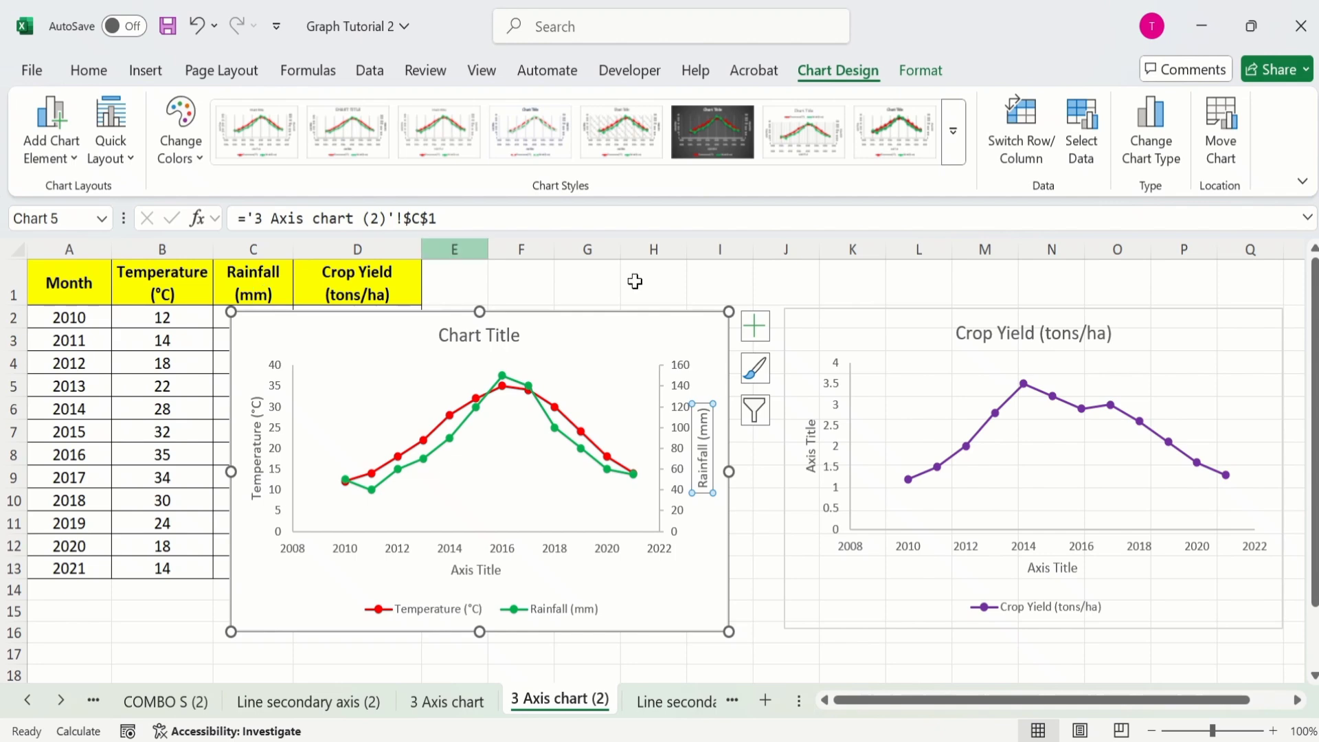
# Link the Crop Yield chart's vertical axis title to cell D1 and deselect the chart.
pyautogui.click(812, 440)
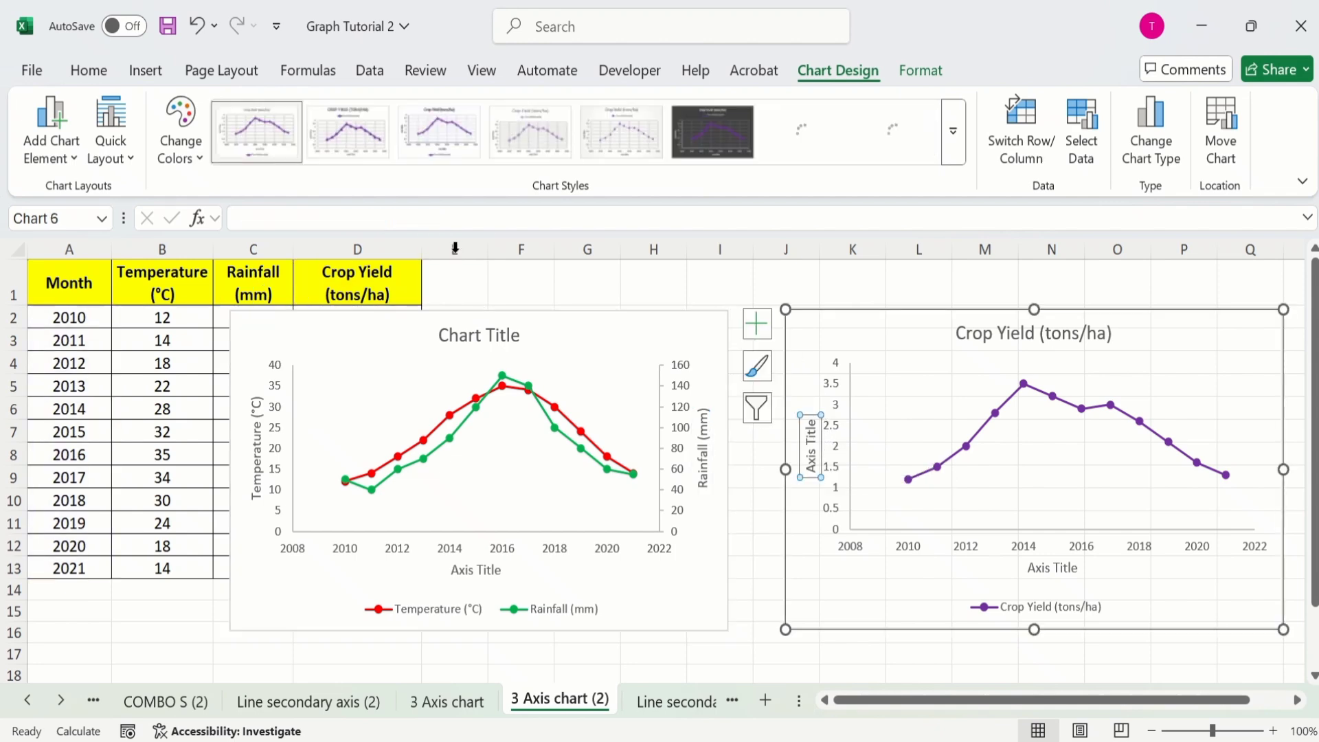
pyautogui.click(280, 217)
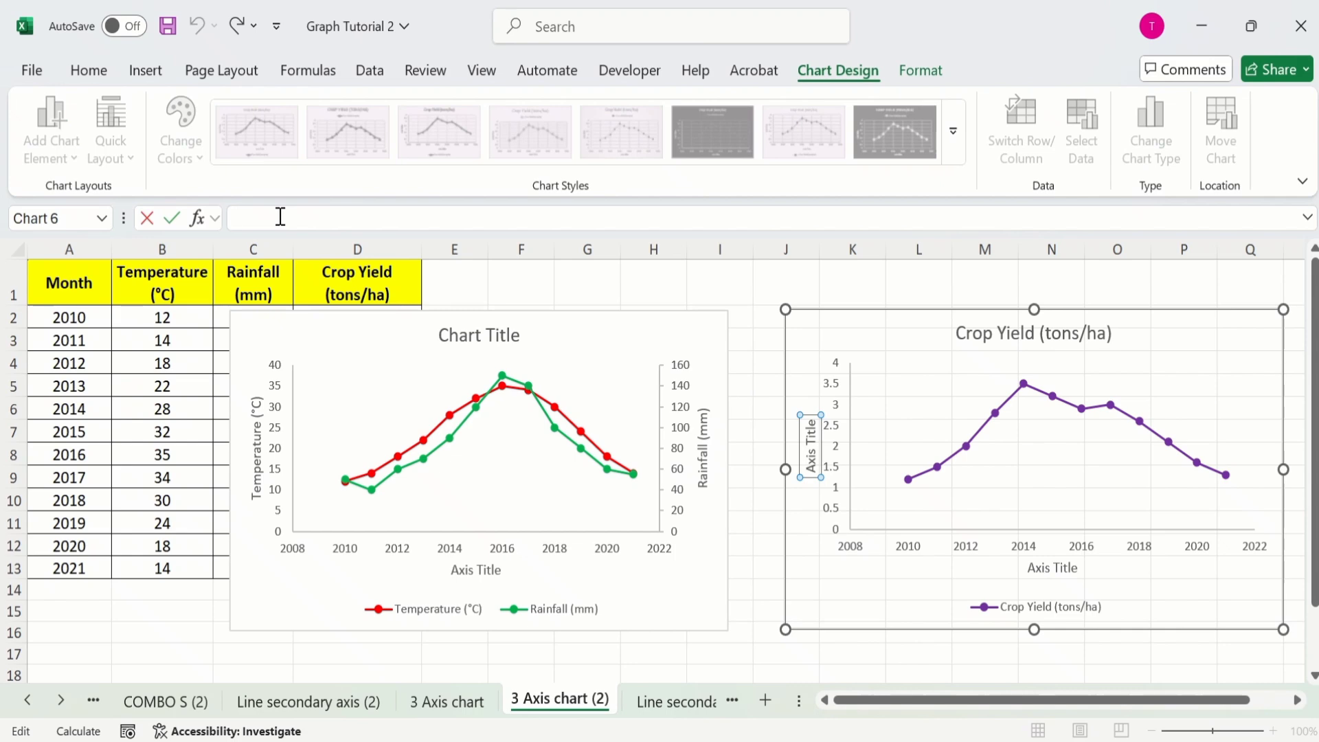
pyautogui.click(347, 294)
pyautogui.press('Return')
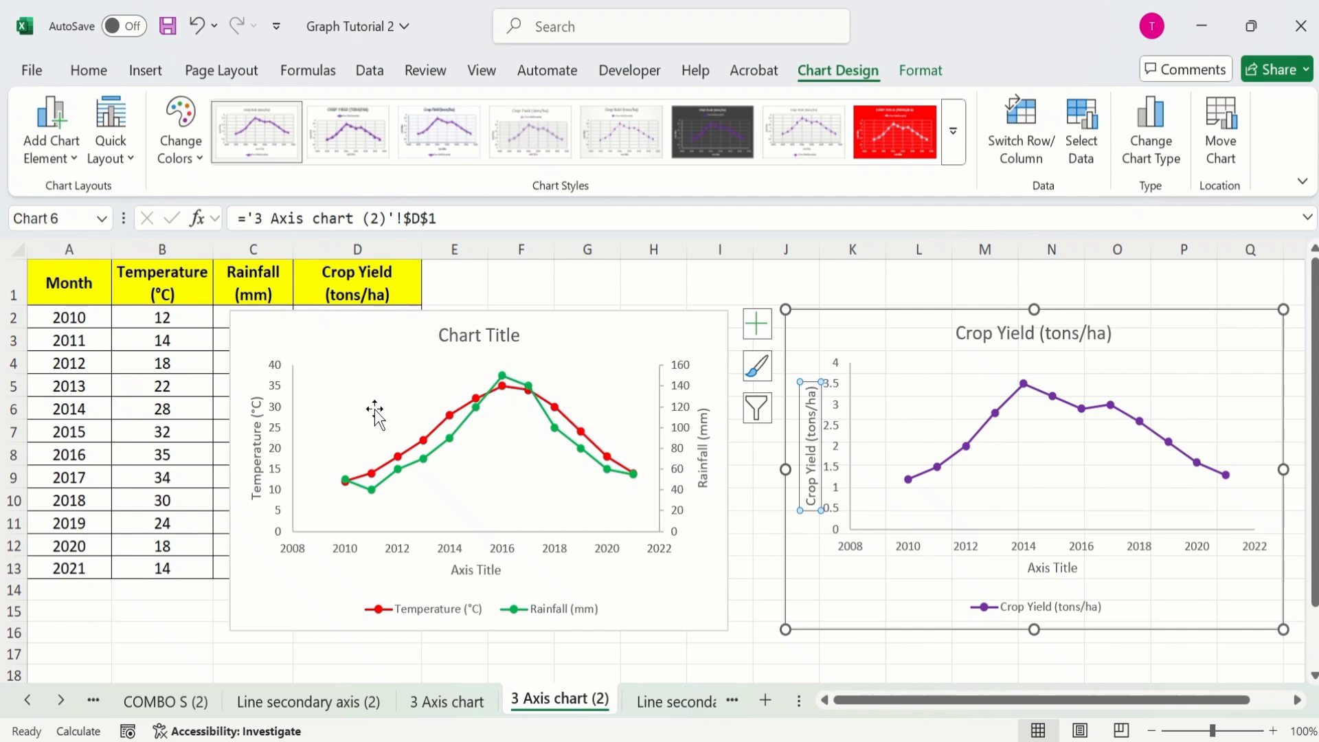
pyautogui.click(282, 440)
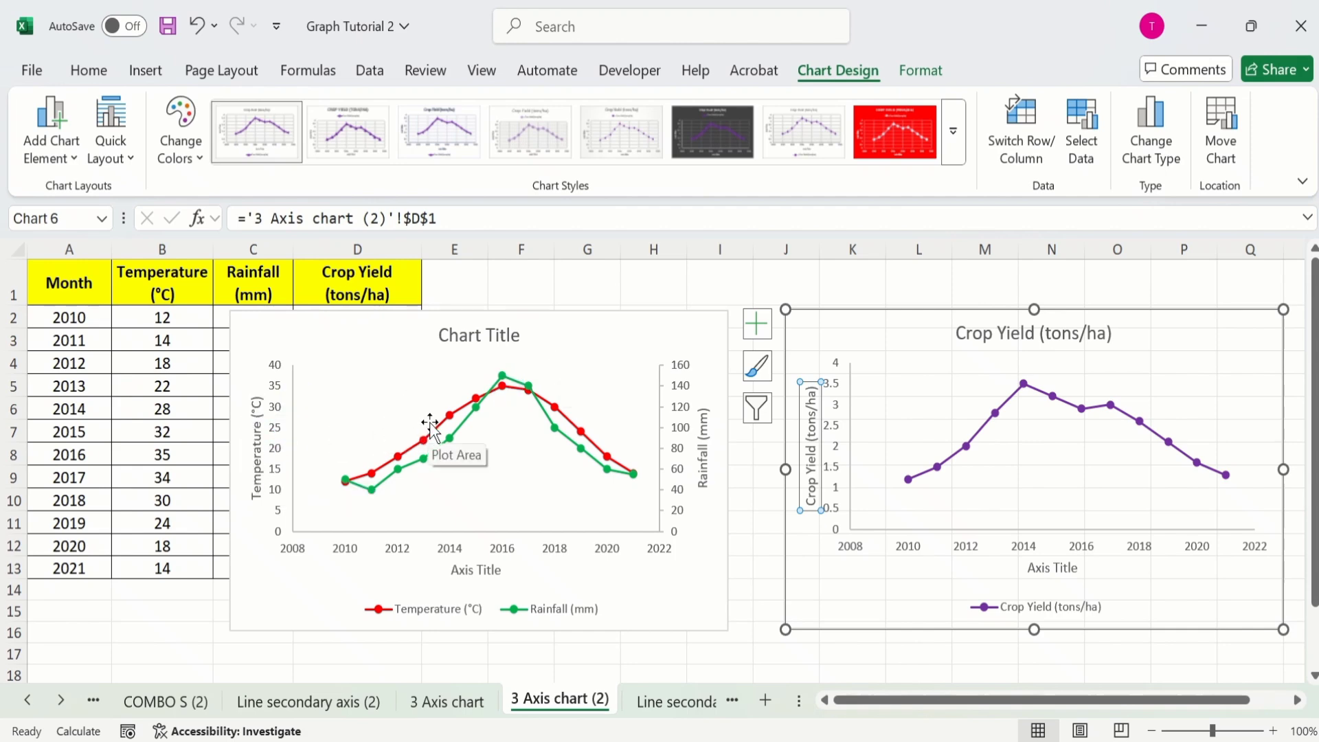
pyautogui.press('Escape')
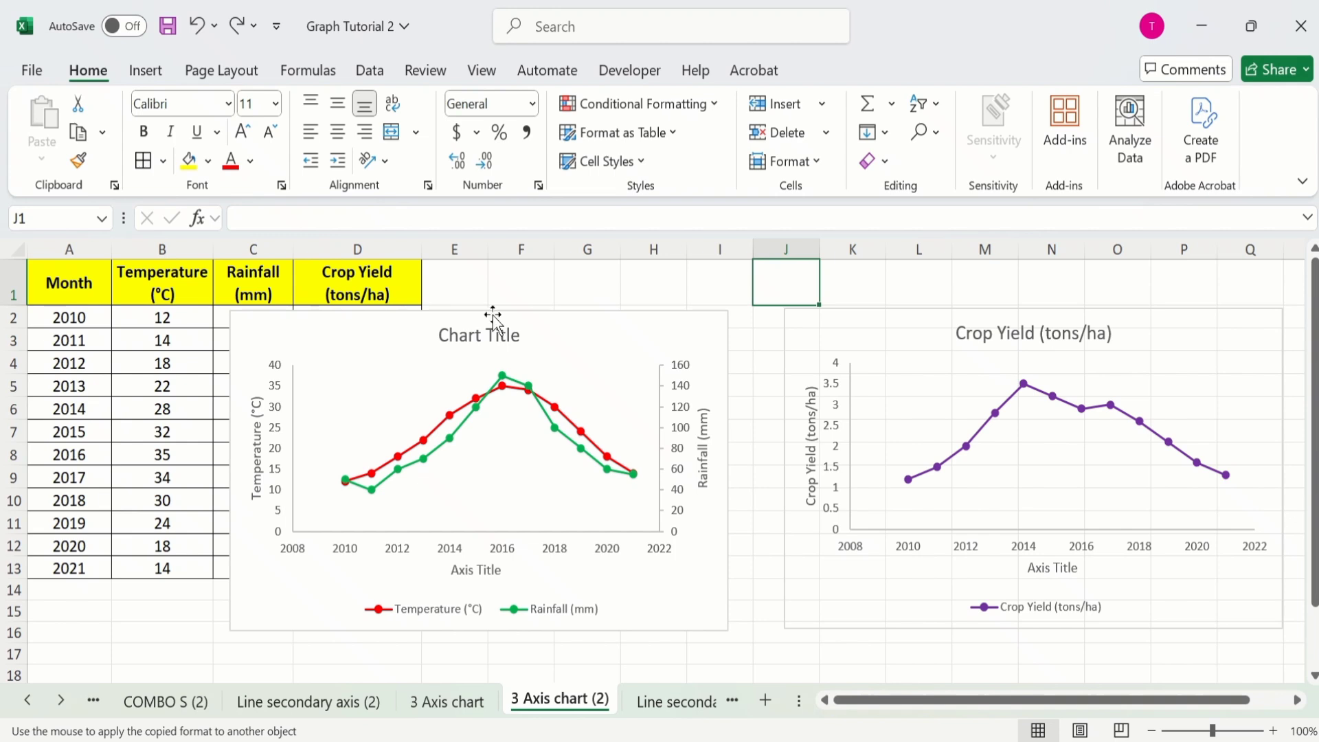
# Set the font colour of the Temperature (°C) axis title and the primary vertical axis labels to red.
pyautogui.click(257, 424)
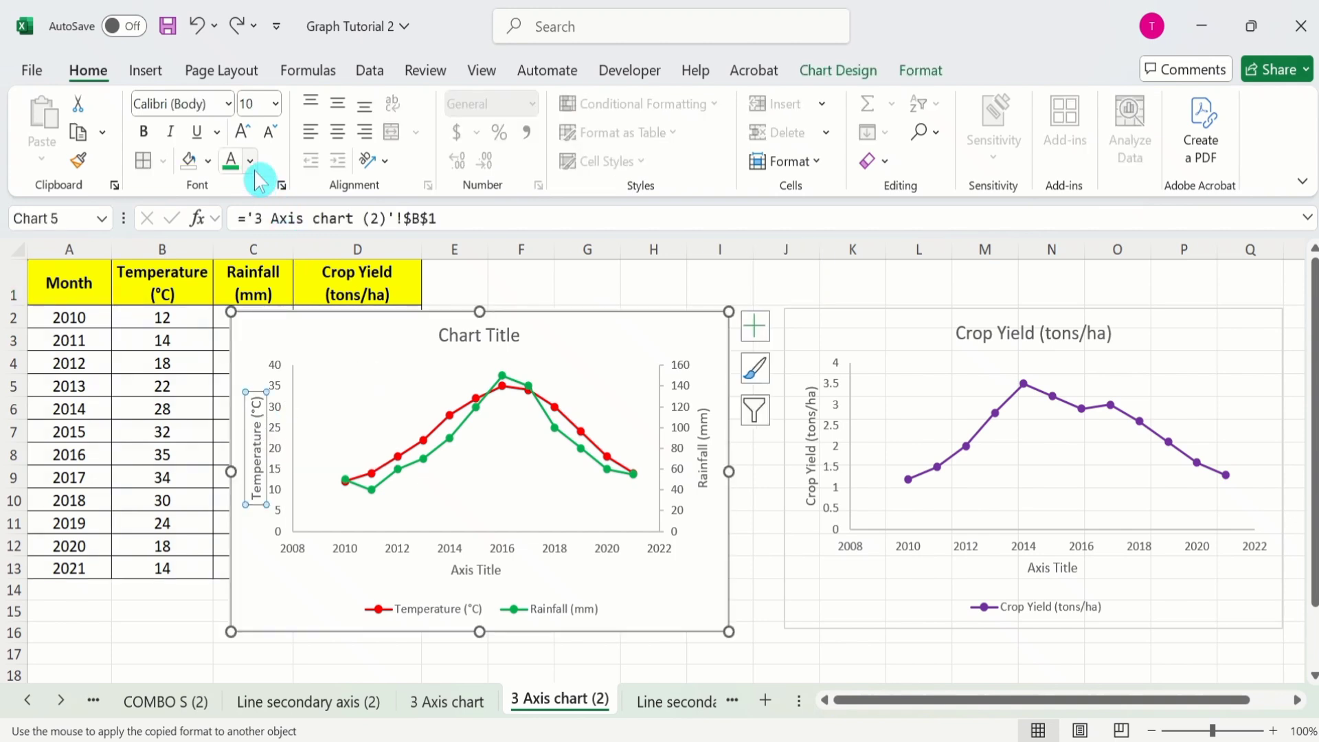
pyautogui.click(252, 162)
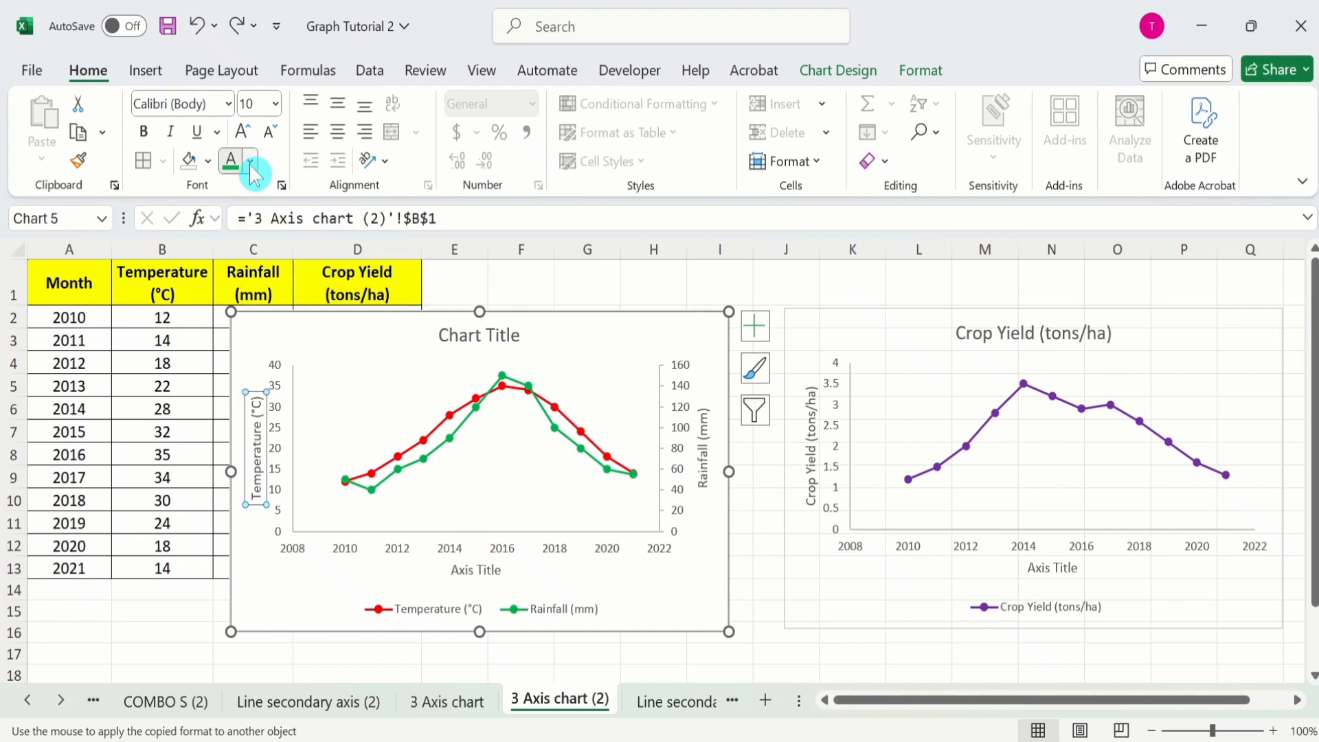
pyautogui.click(352, 303)
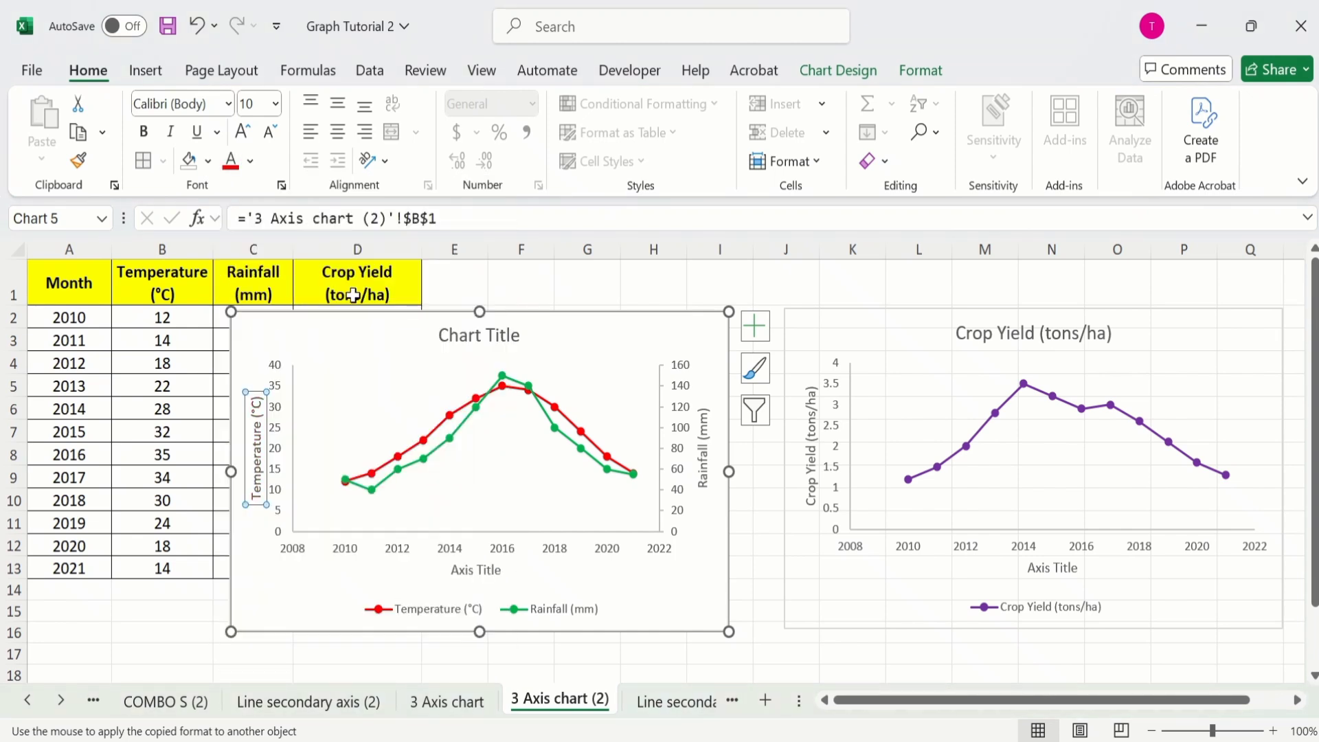
pyautogui.click(275, 382)
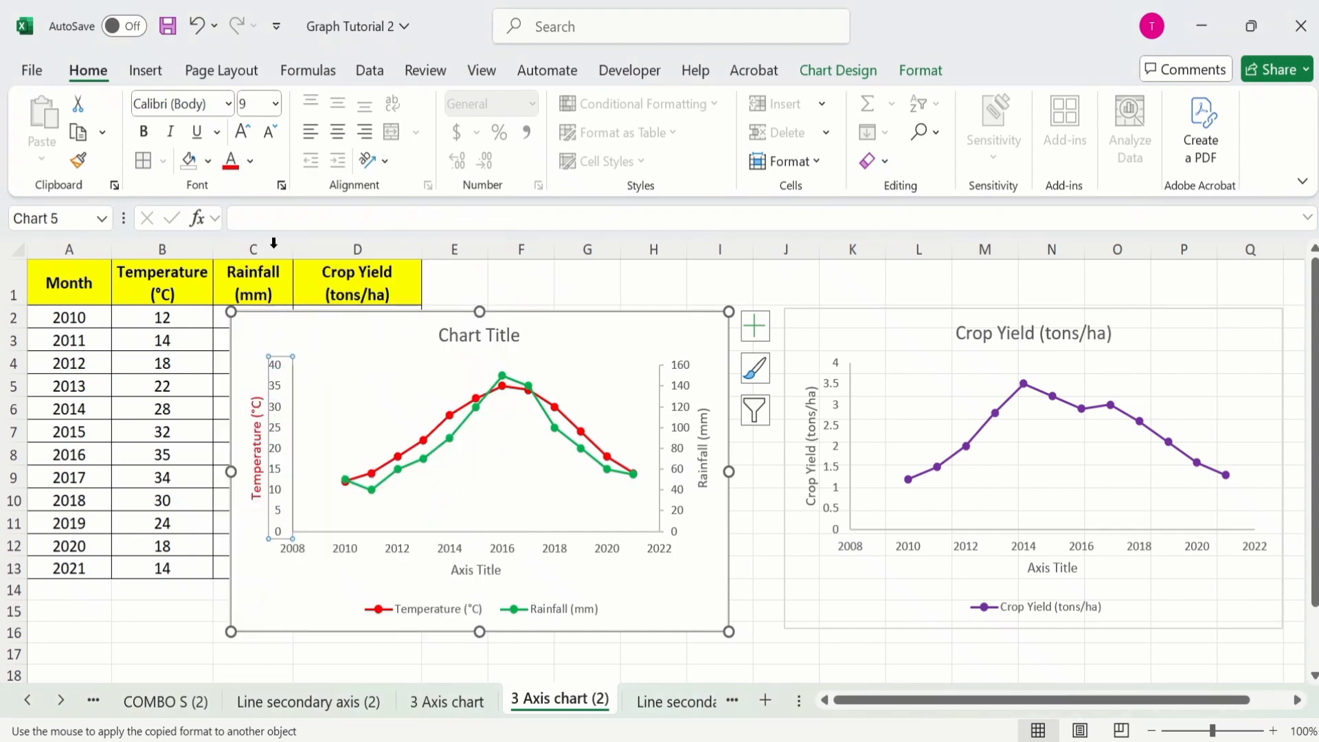
pyautogui.click(250, 162)
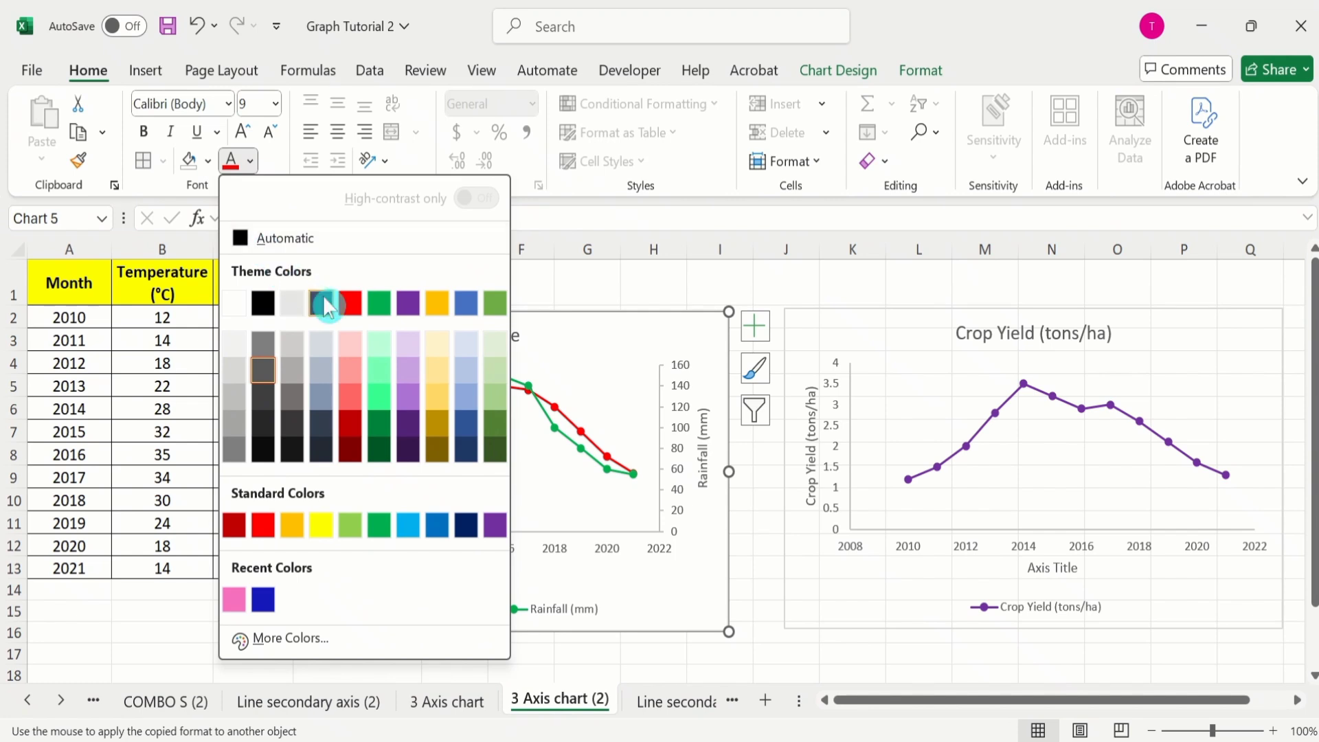
pyautogui.click(351, 303)
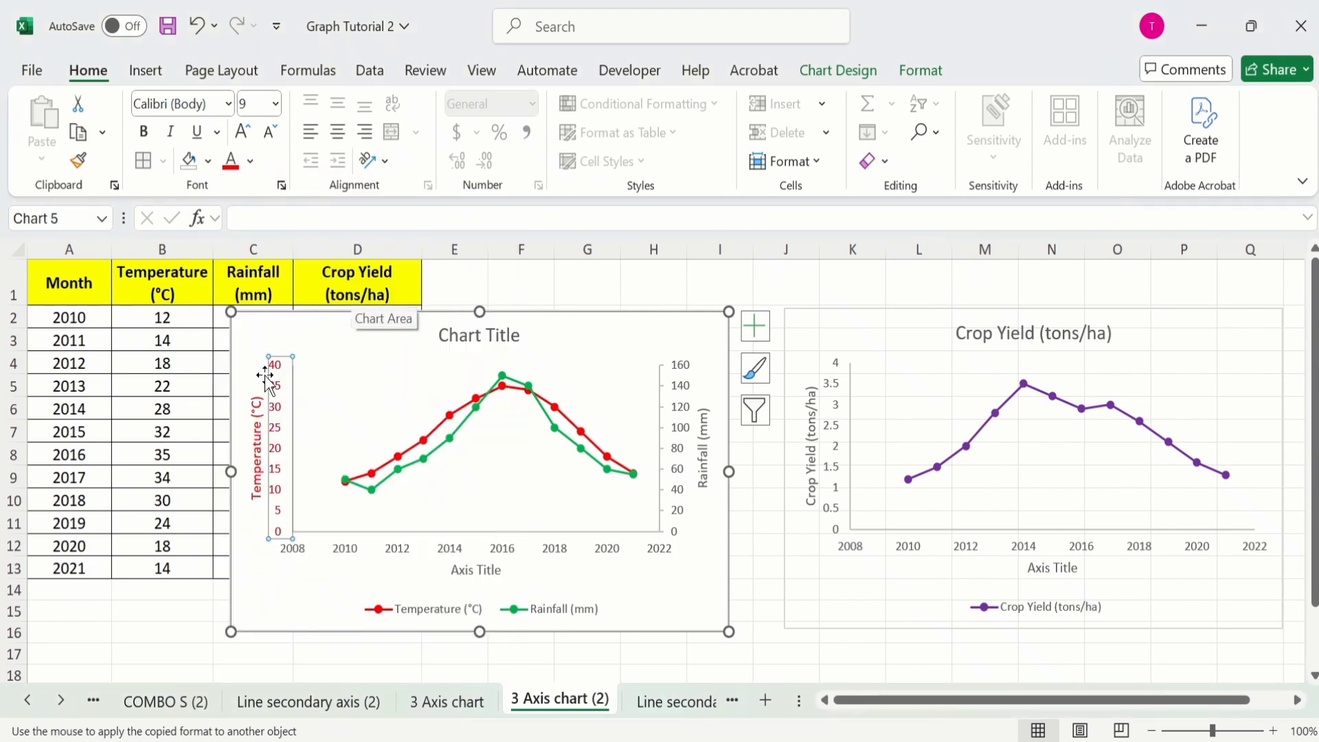
# Increase the font size of the Temperature (°C) axis title and its axis labels to 12, then deselect the chart.
pyautogui.click(255, 411)
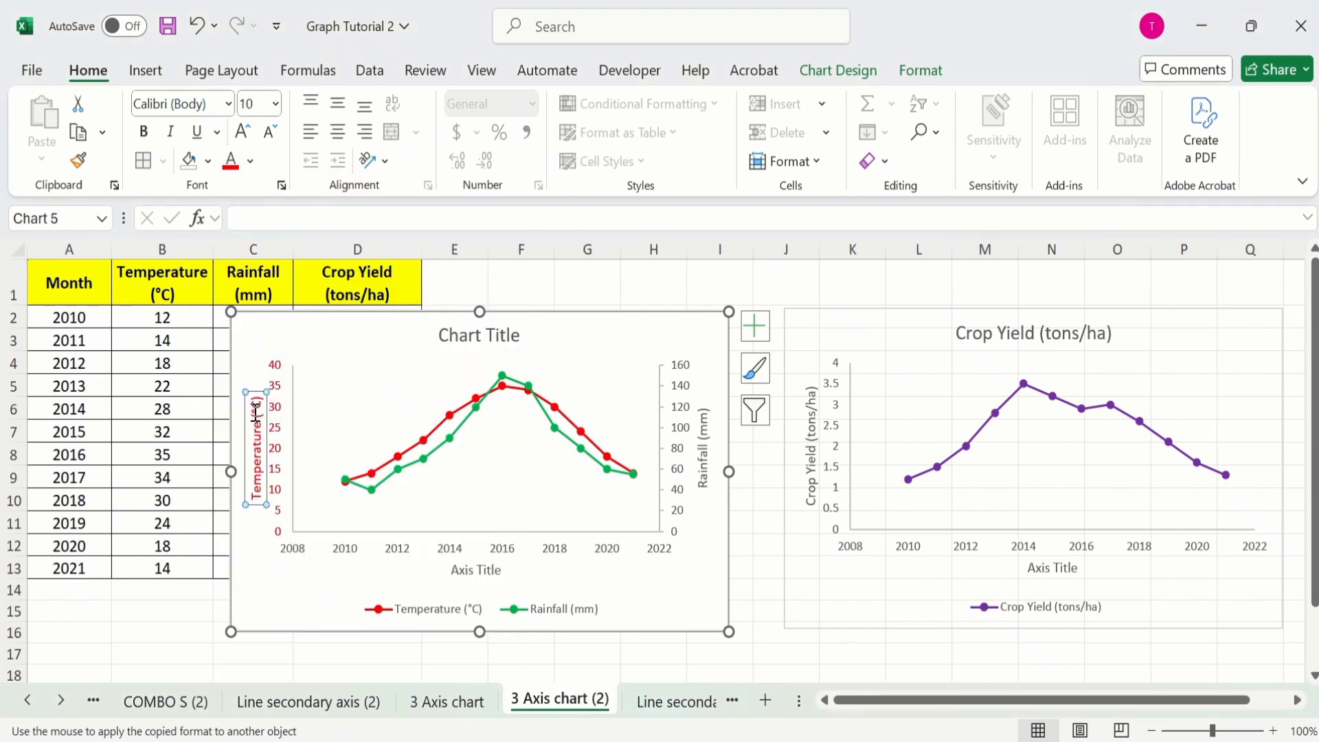
pyautogui.click(276, 105)
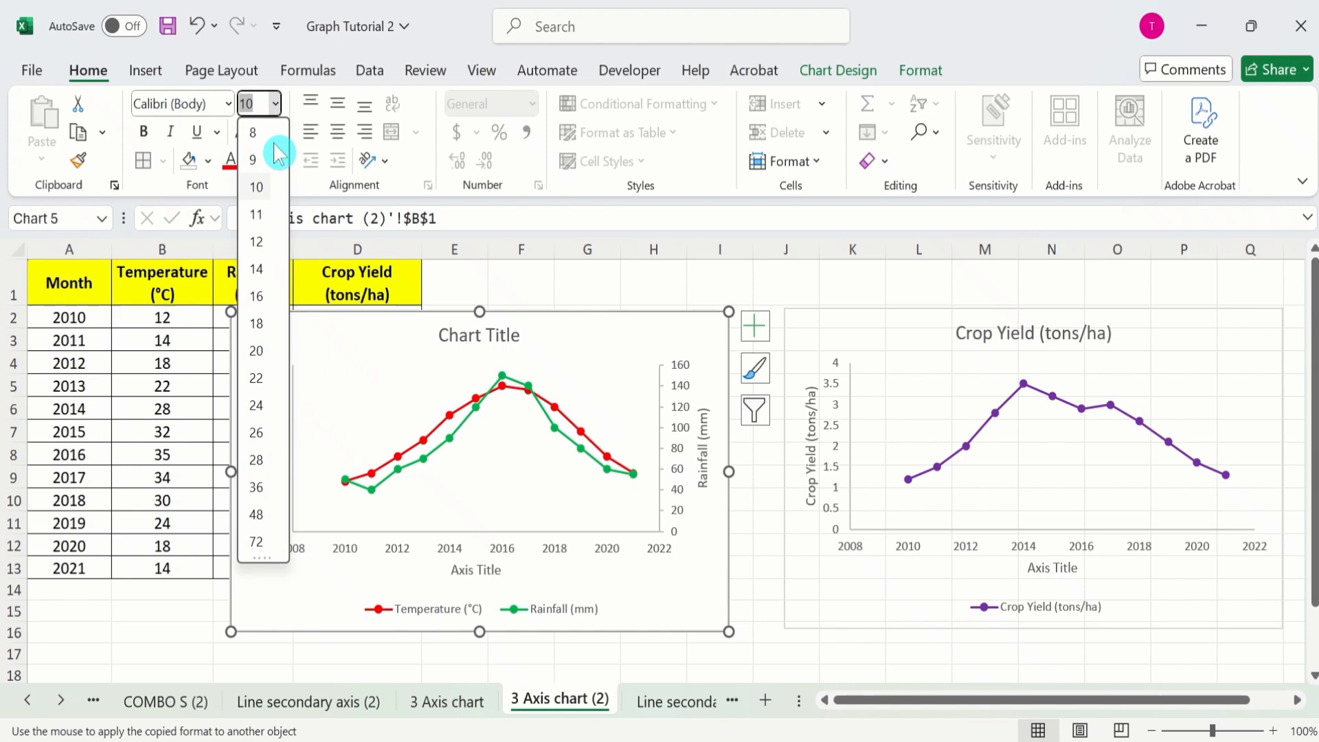
pyautogui.click(269, 252)
pyautogui.click(560, 274)
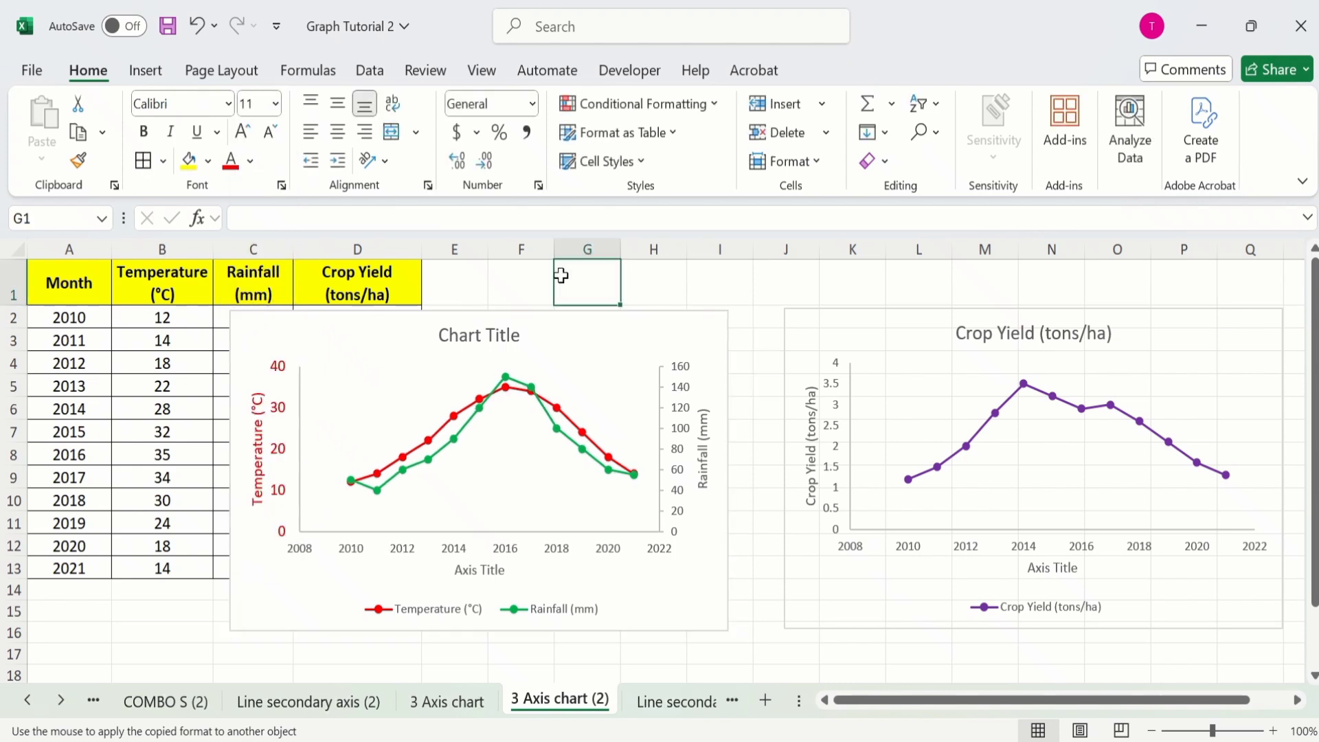
# Set the font colour of the secondary vertical axis labels and the Rainfall (mm) axis title to green.
pyautogui.click(682, 414)
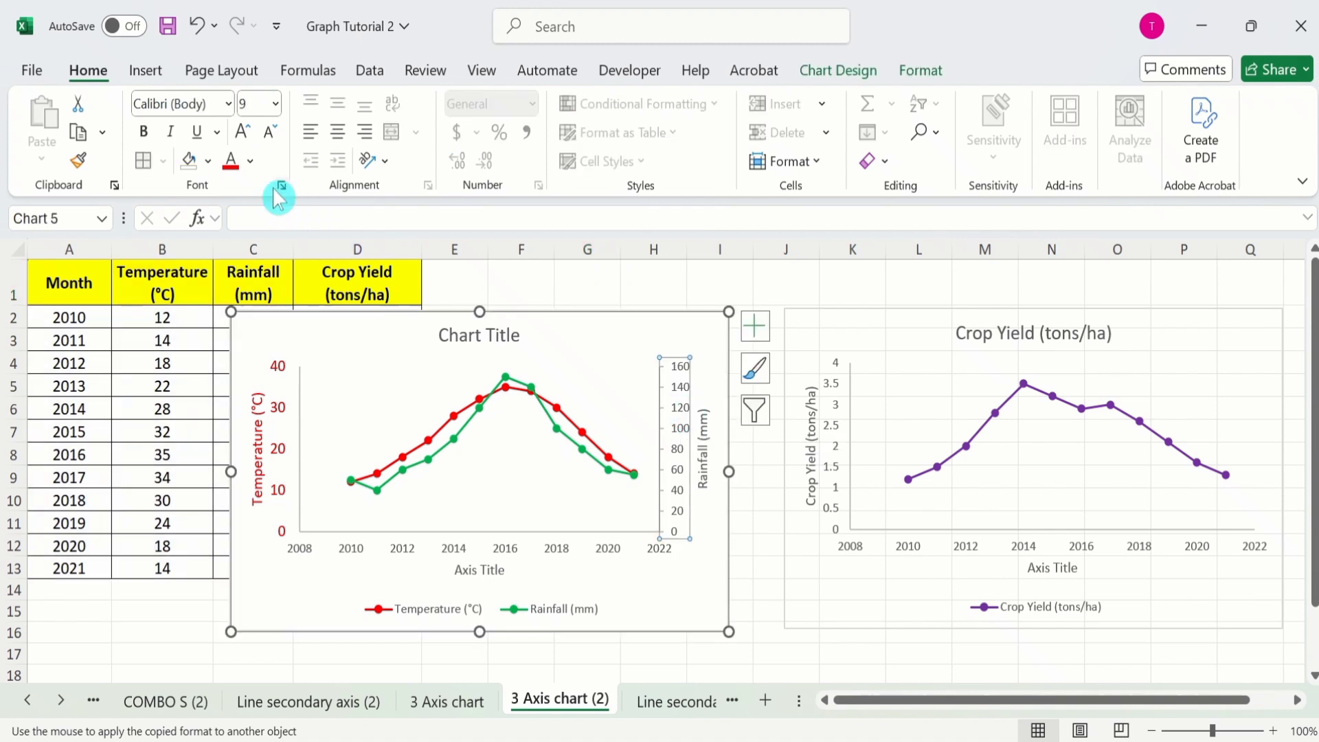
pyautogui.click(251, 162)
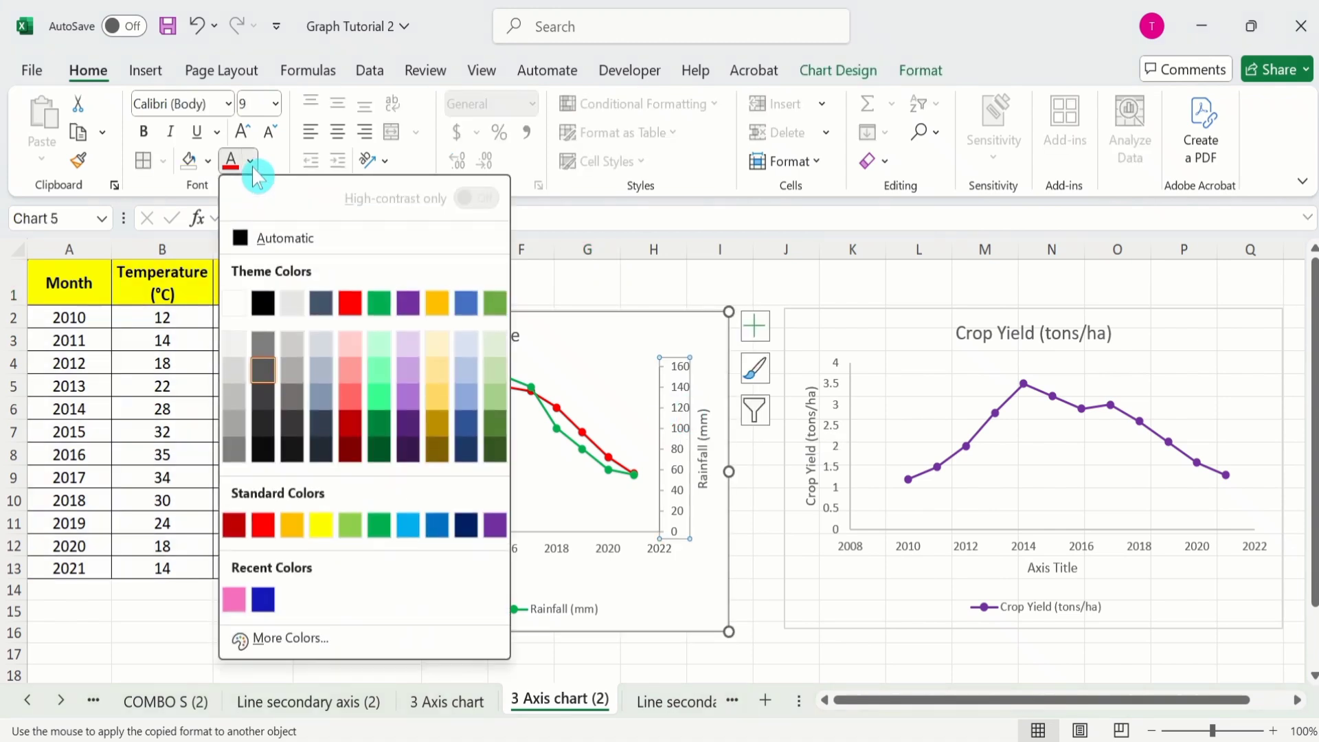
pyautogui.click(389, 310)
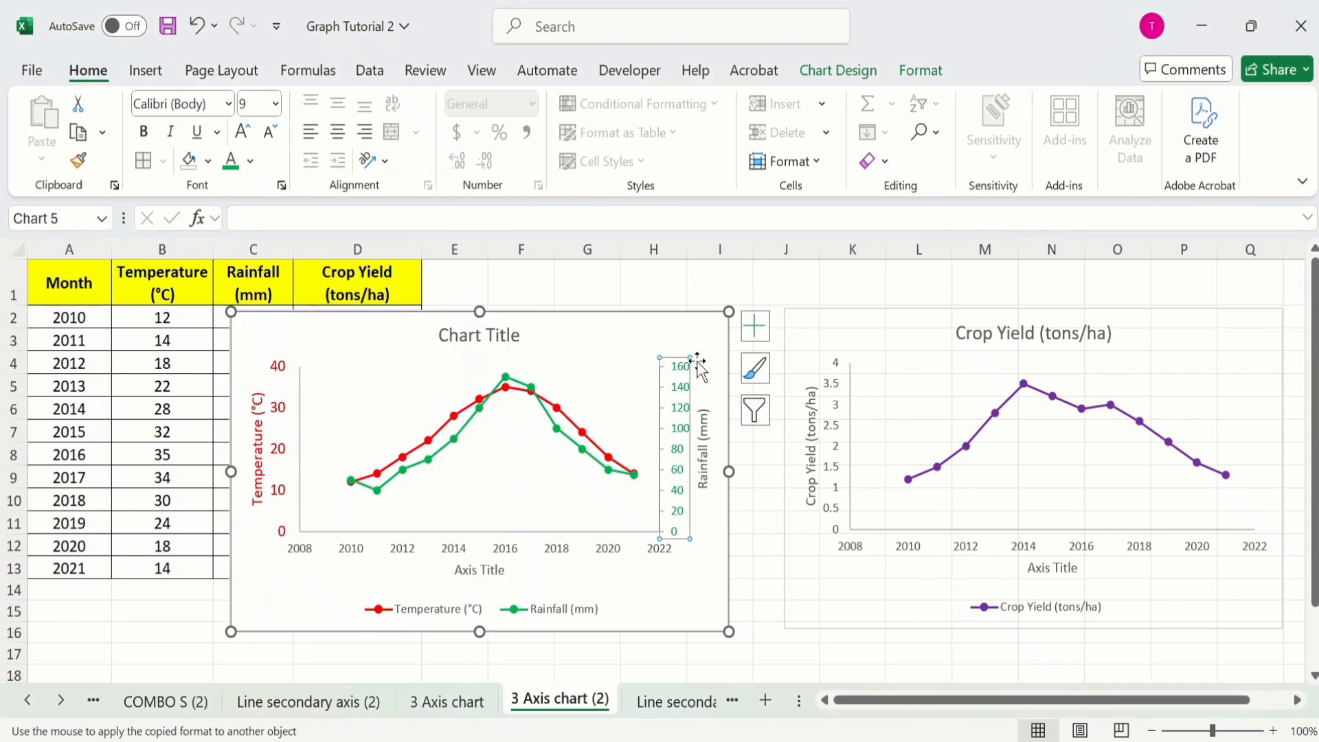
pyautogui.click(703, 432)
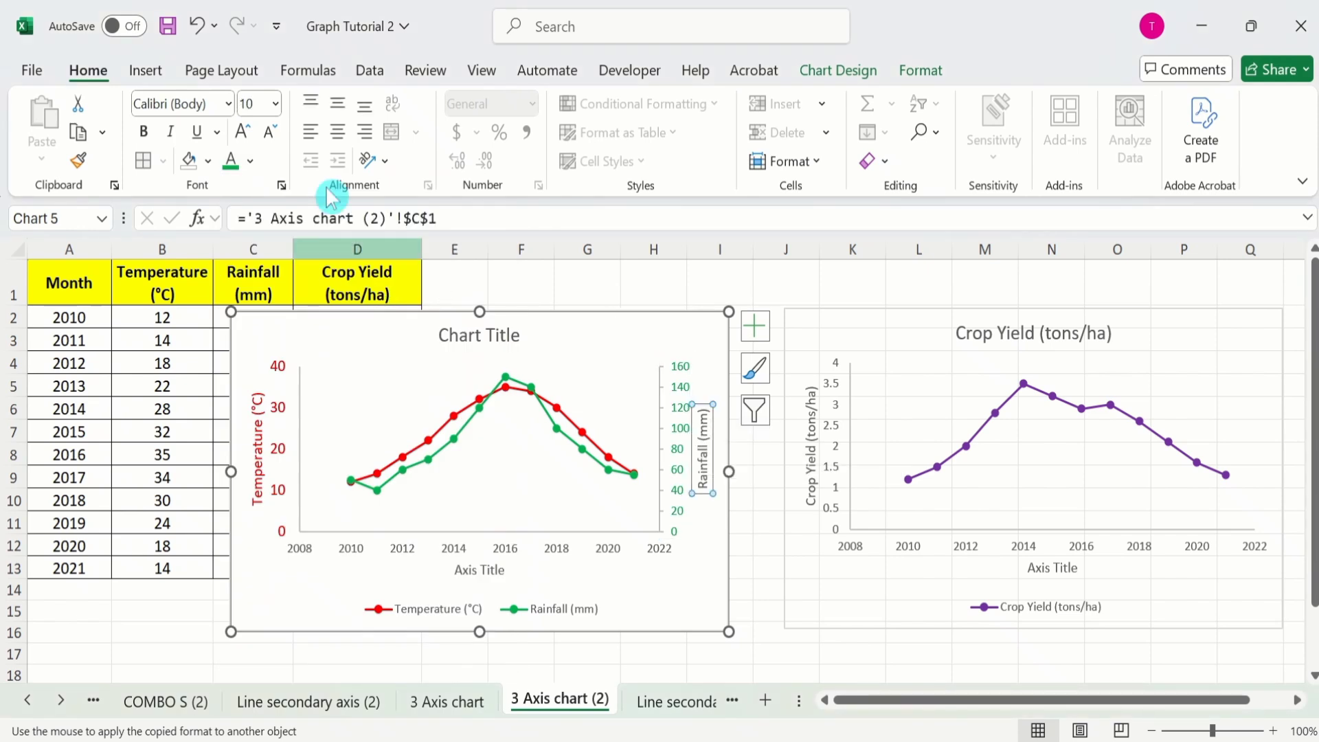
pyautogui.click(251, 162)
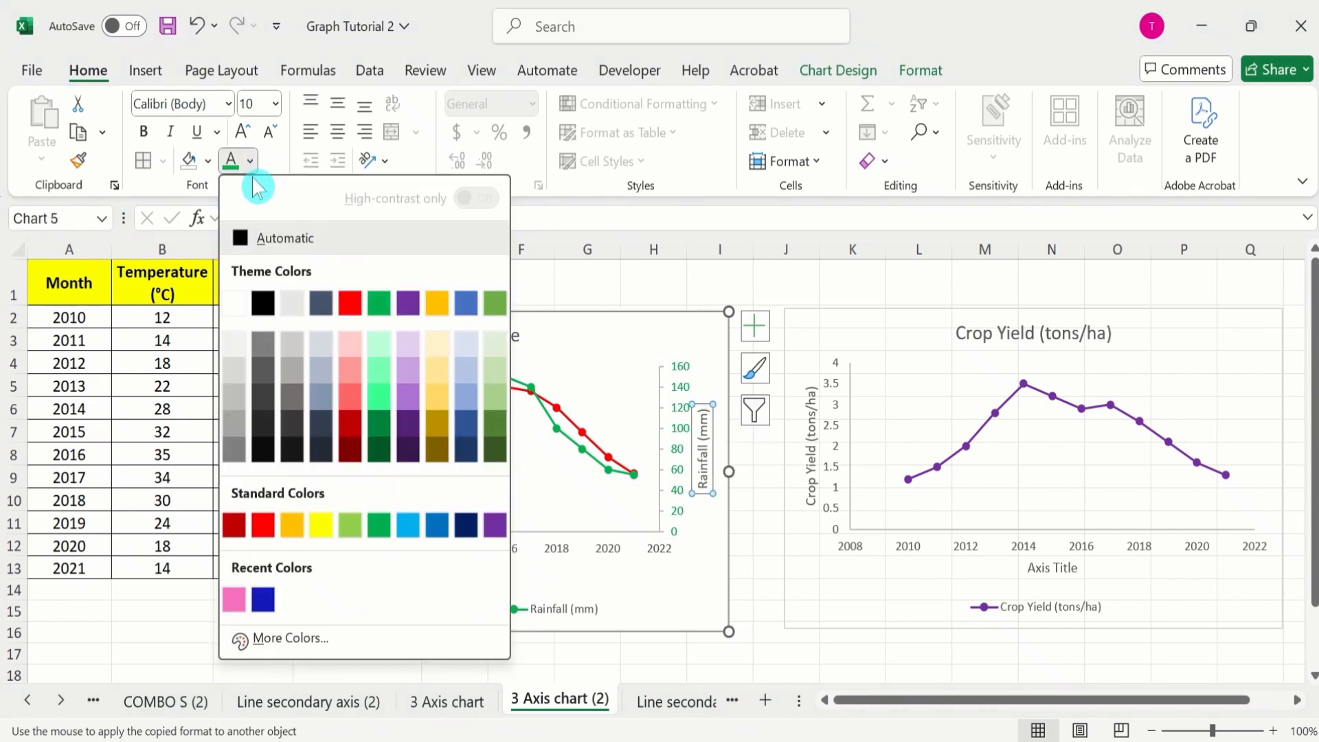
pyautogui.click(389, 310)
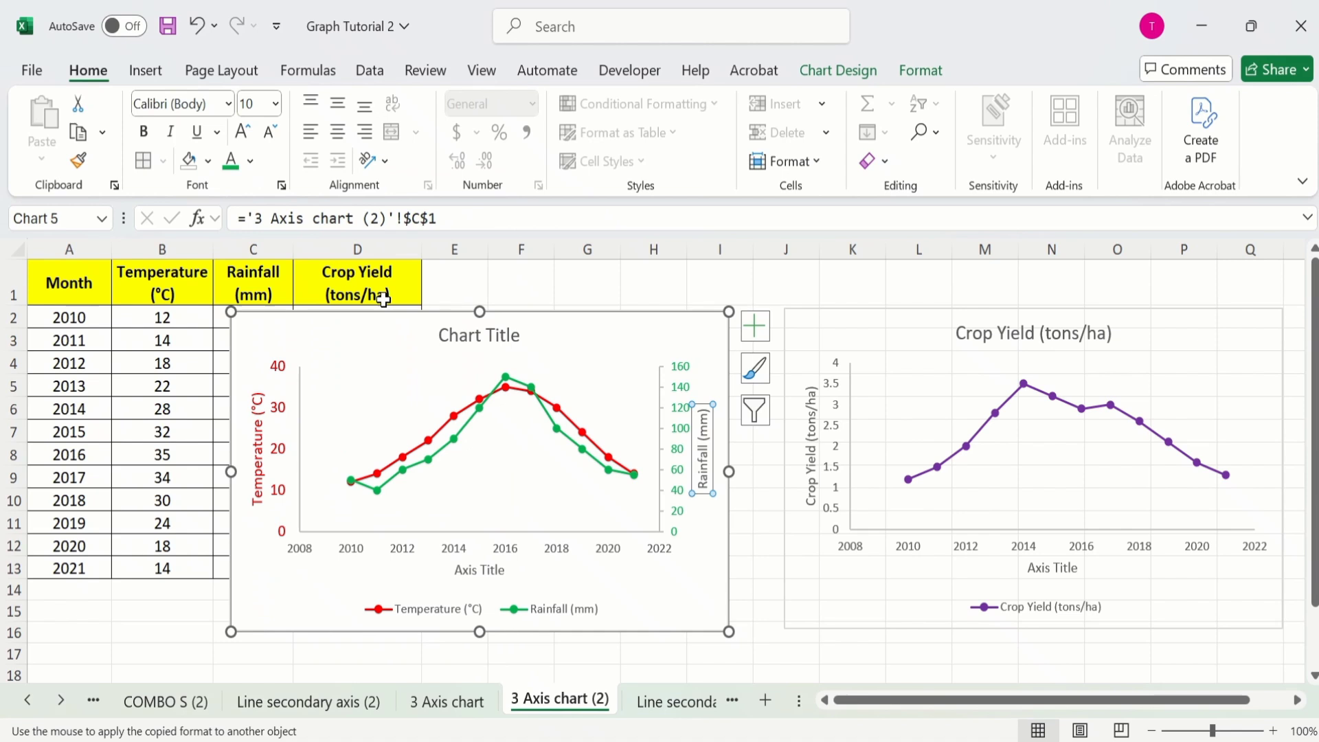
# Set the font colour of the Crop Yield (tons/ha) axis title and its vertical axis labels to purple, and deselect the chart.
pyautogui.click(811, 420)
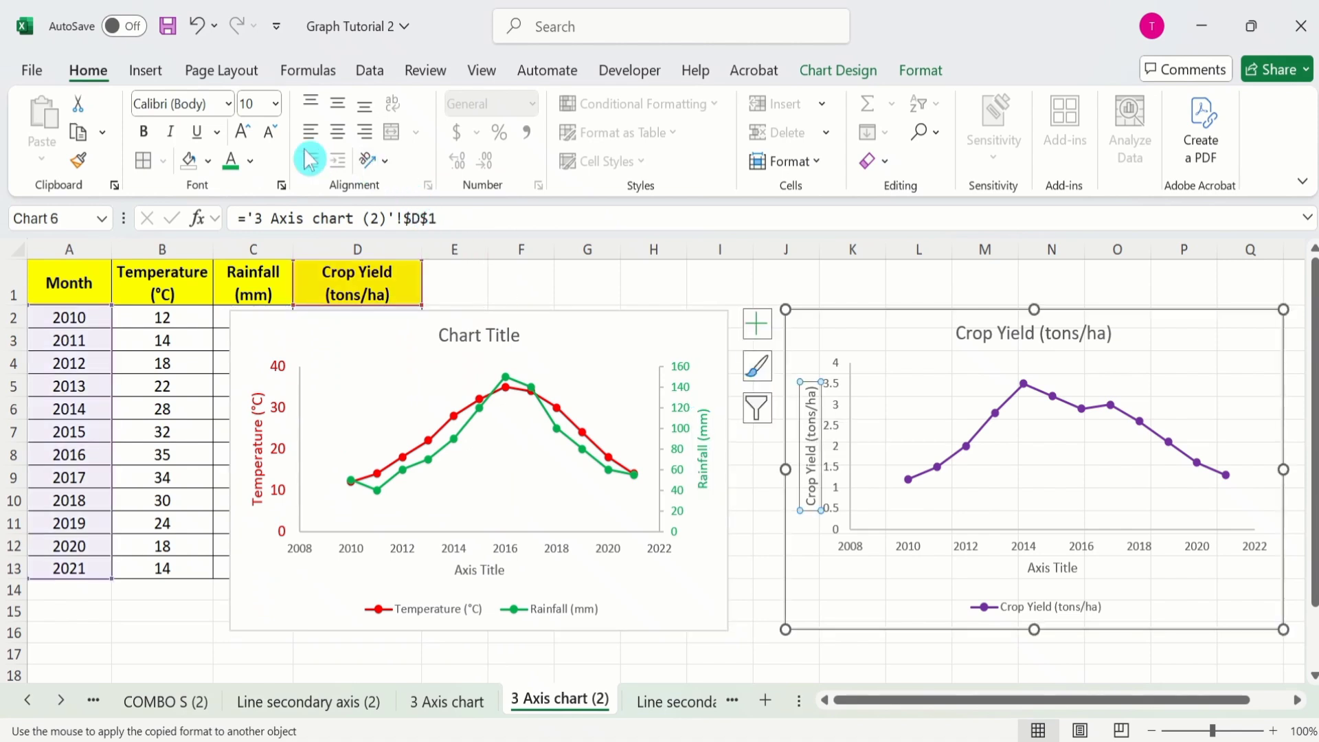
pyautogui.click(250, 162)
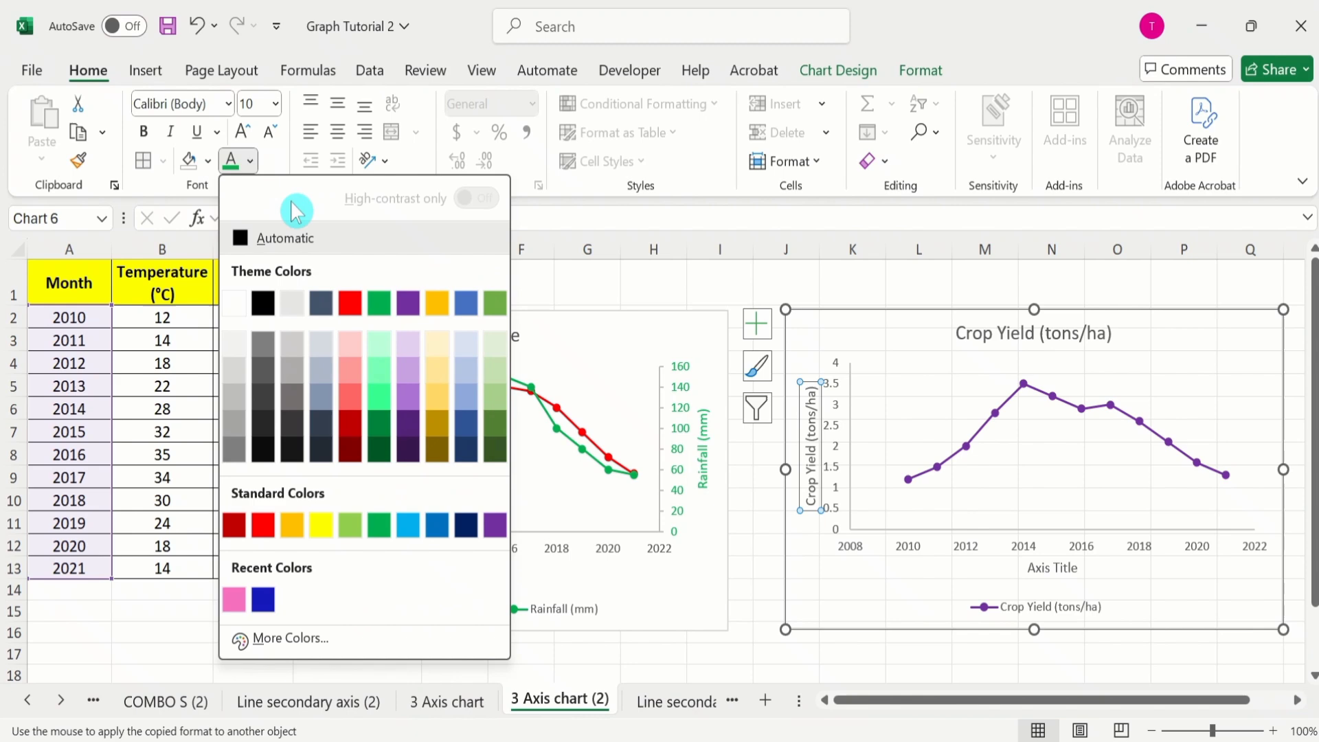
pyautogui.click(419, 303)
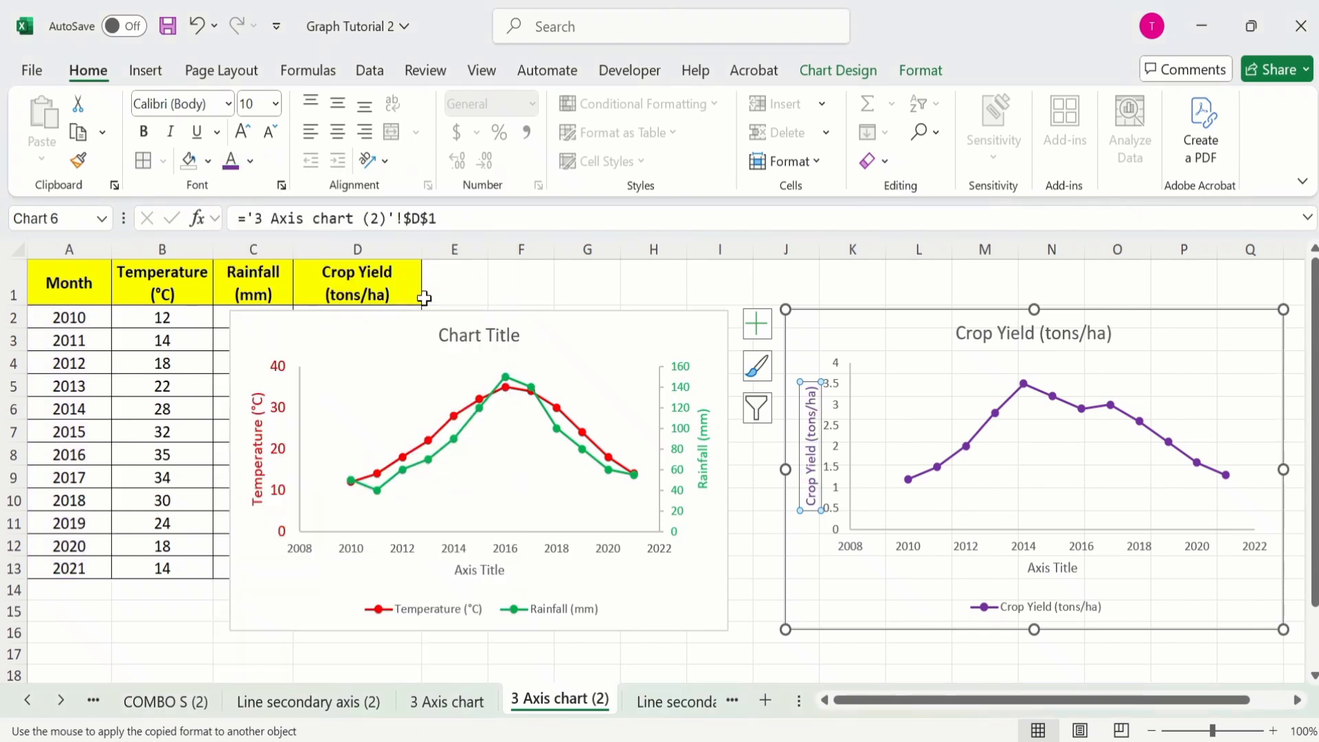
pyautogui.click(833, 414)
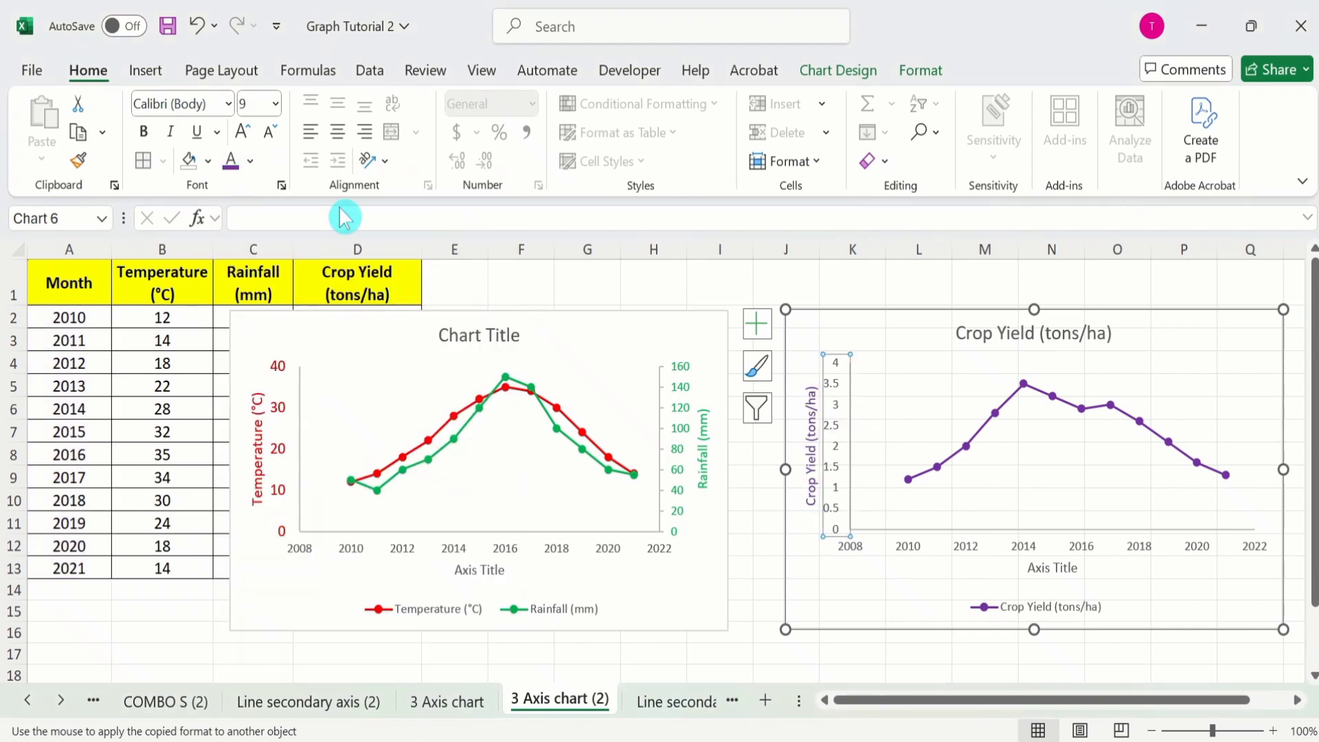
pyautogui.click(250, 162)
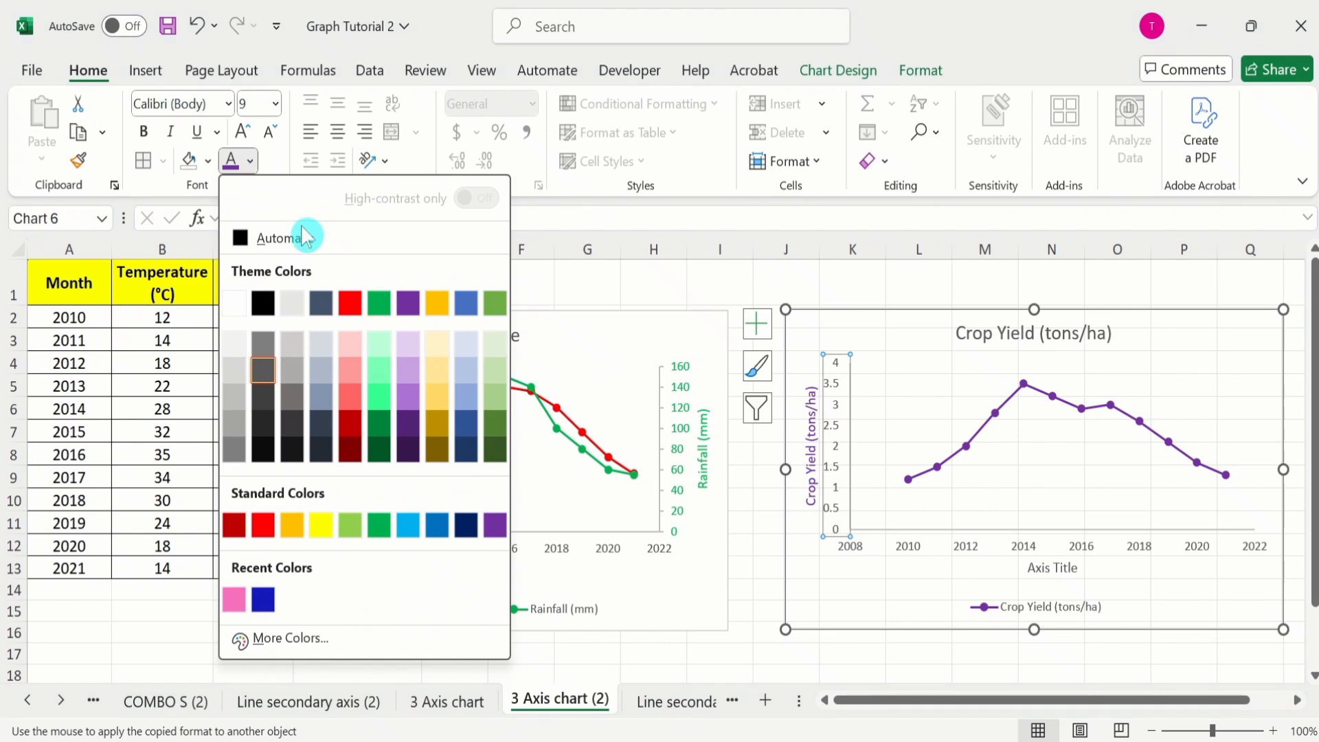
pyautogui.click(410, 301)
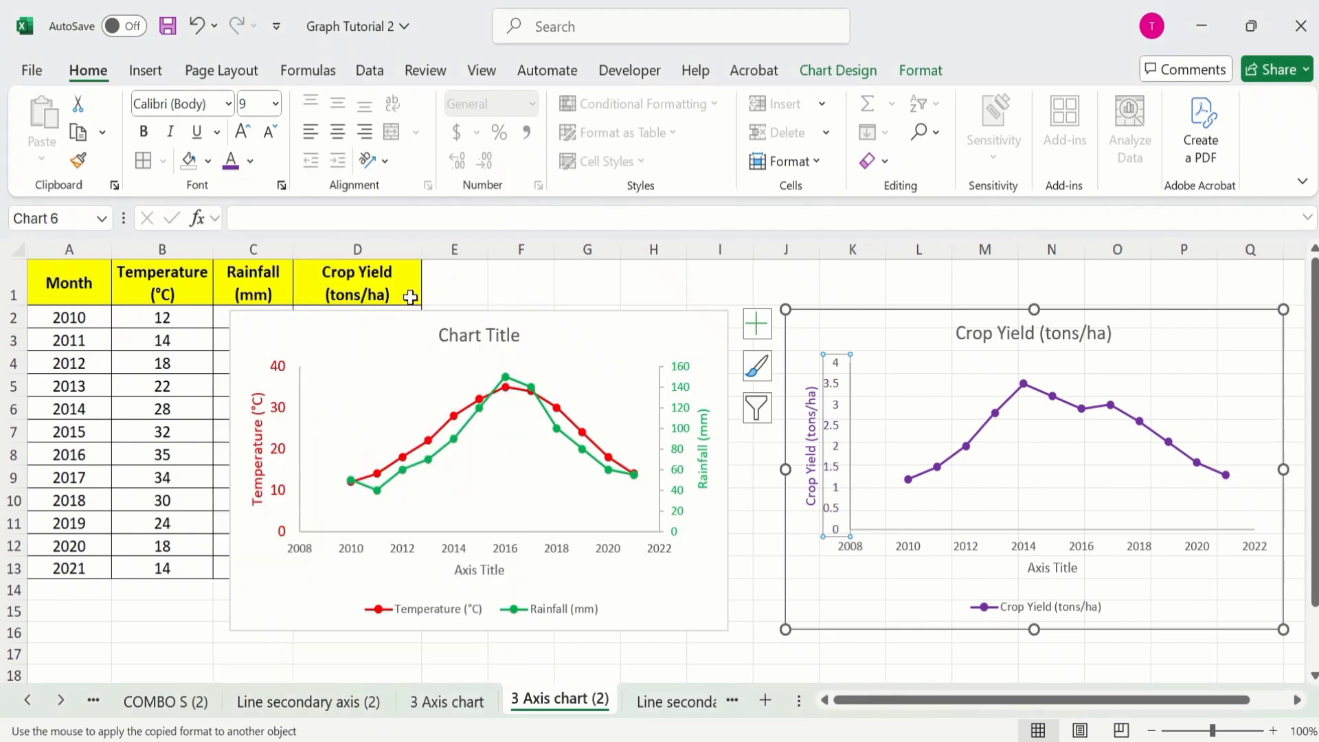
pyautogui.click(756, 589)
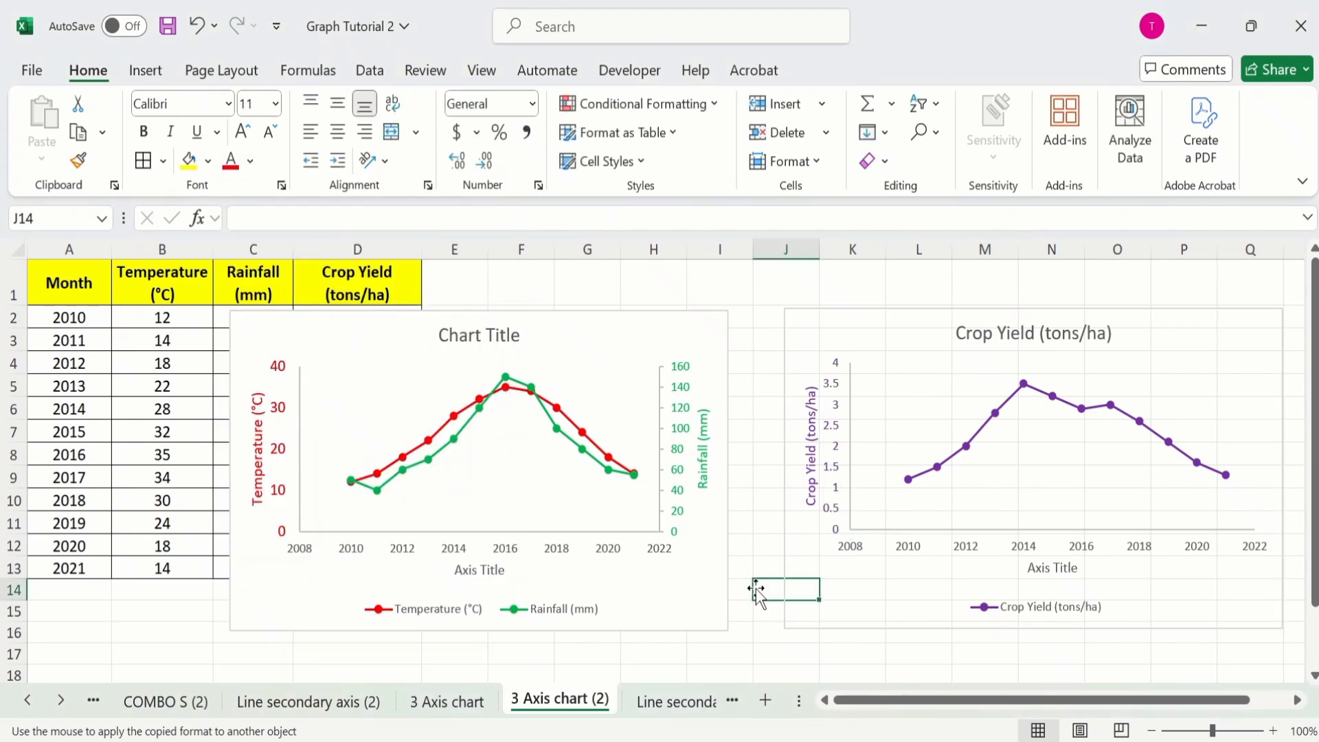
# Try overlaying the Crop Yield chart on the temperature and rainfall chart, and move it back beside that chart.
pyautogui.click(816, 329)
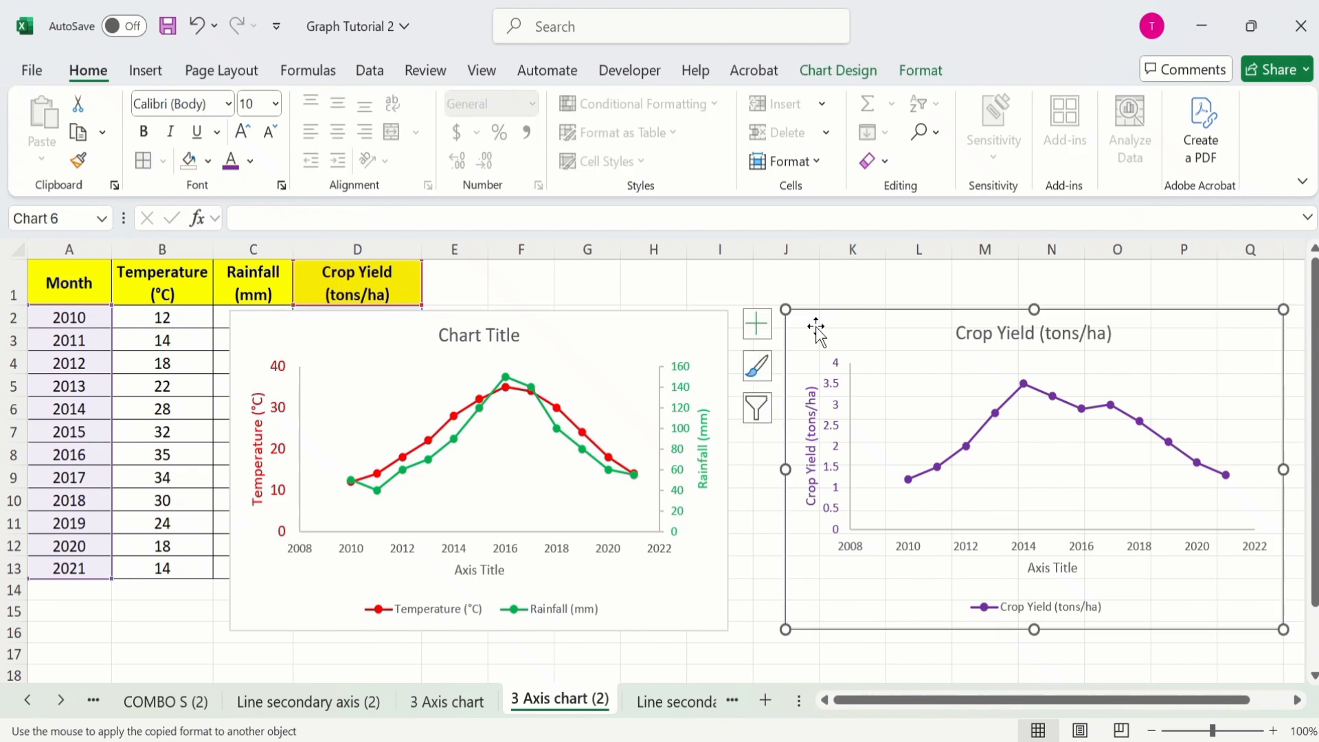
pyautogui.moveTo(816, 327); pyautogui.dragTo(264, 331)
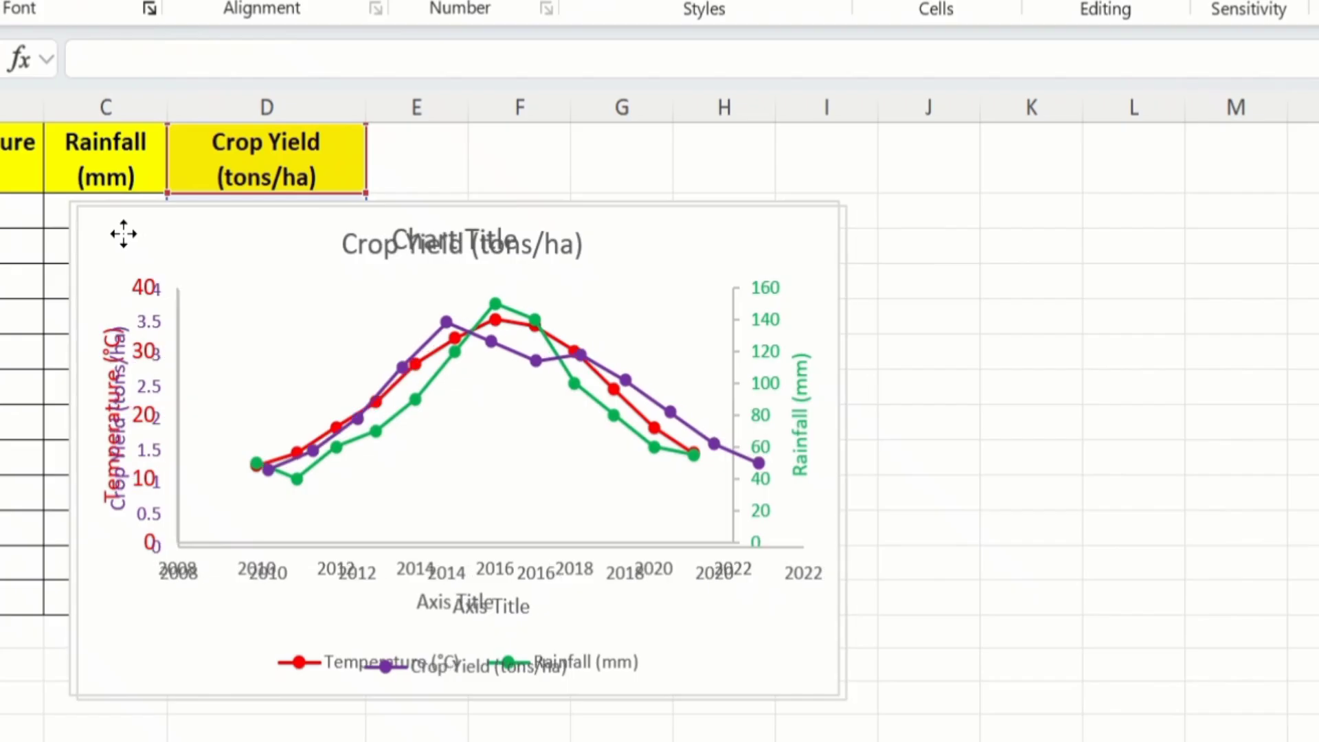
pyautogui.moveTo(124, 234); pyautogui.dragTo(121, 234)
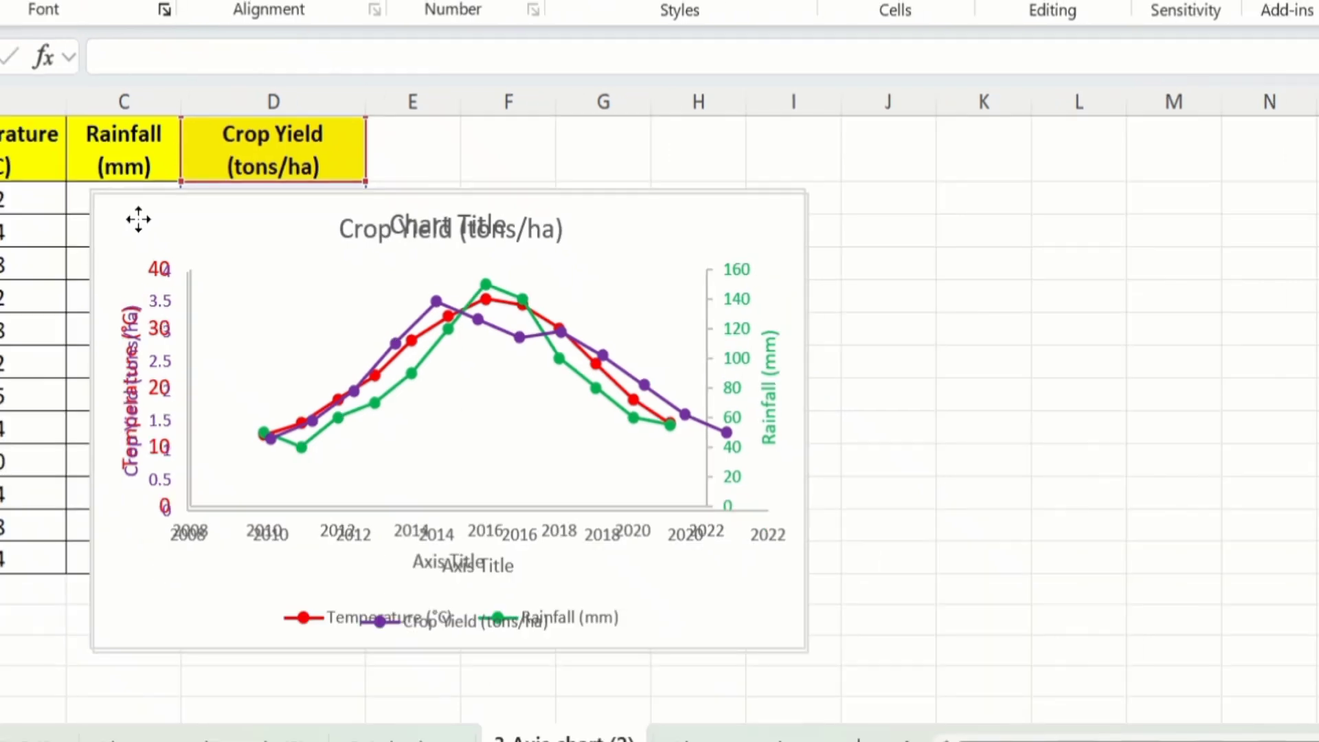
pyautogui.moveTo(138, 220); pyautogui.dragTo(808, 235)
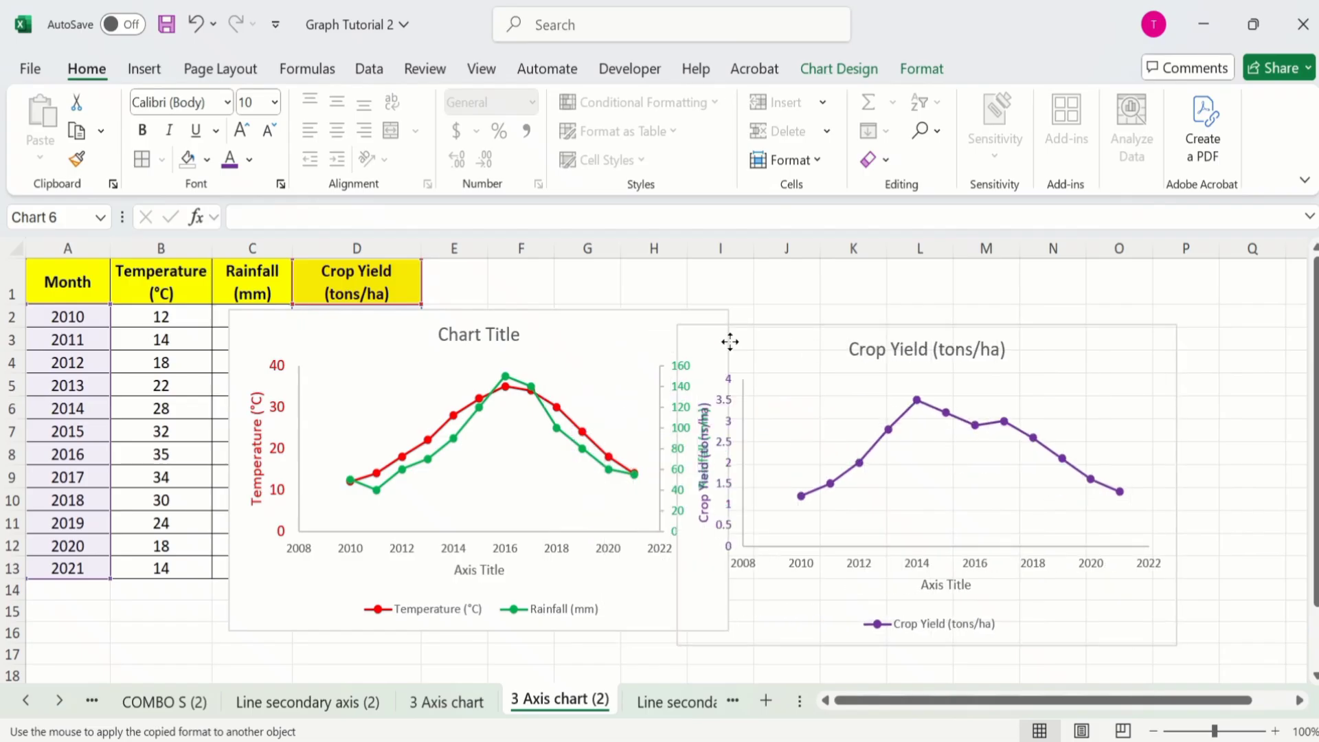
pyautogui.moveTo(730, 341); pyautogui.dragTo(776, 328)
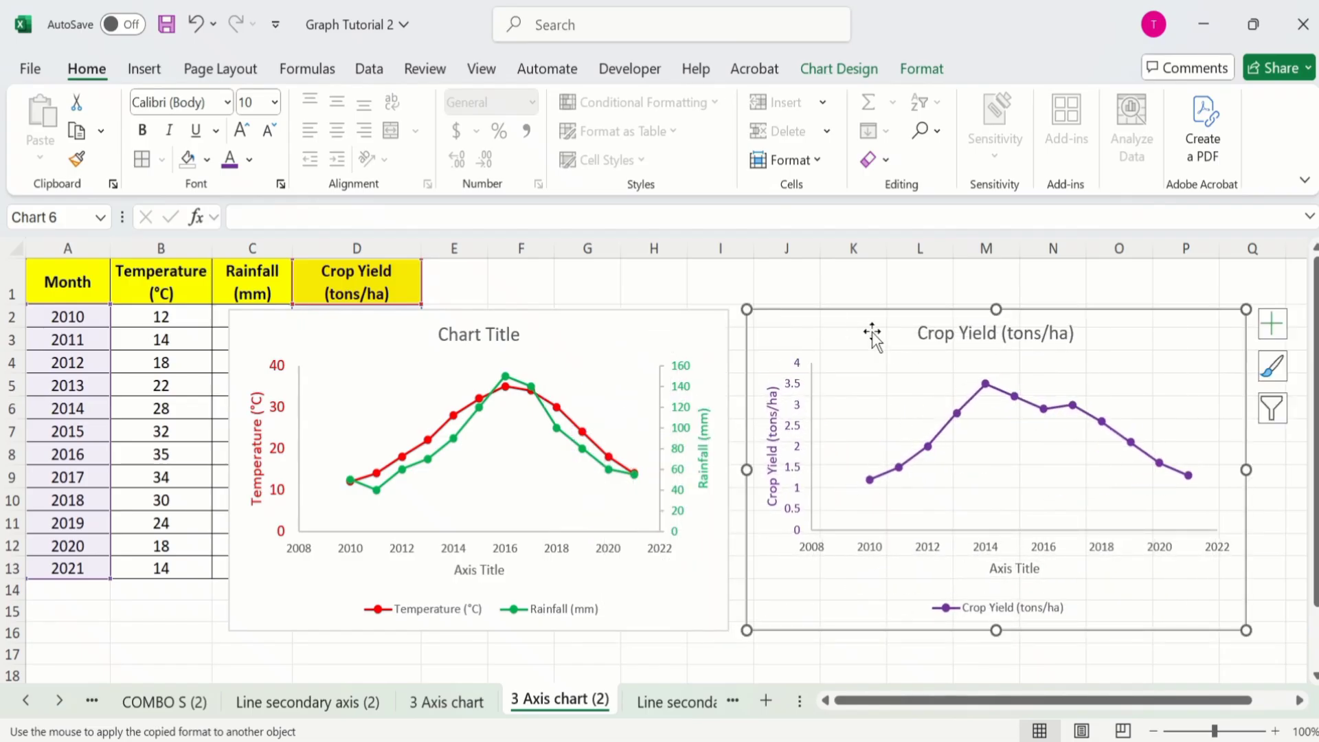
# Hide the Crop Yield chart's title by setting its text fill to No fill.
pyautogui.click(942, 335)
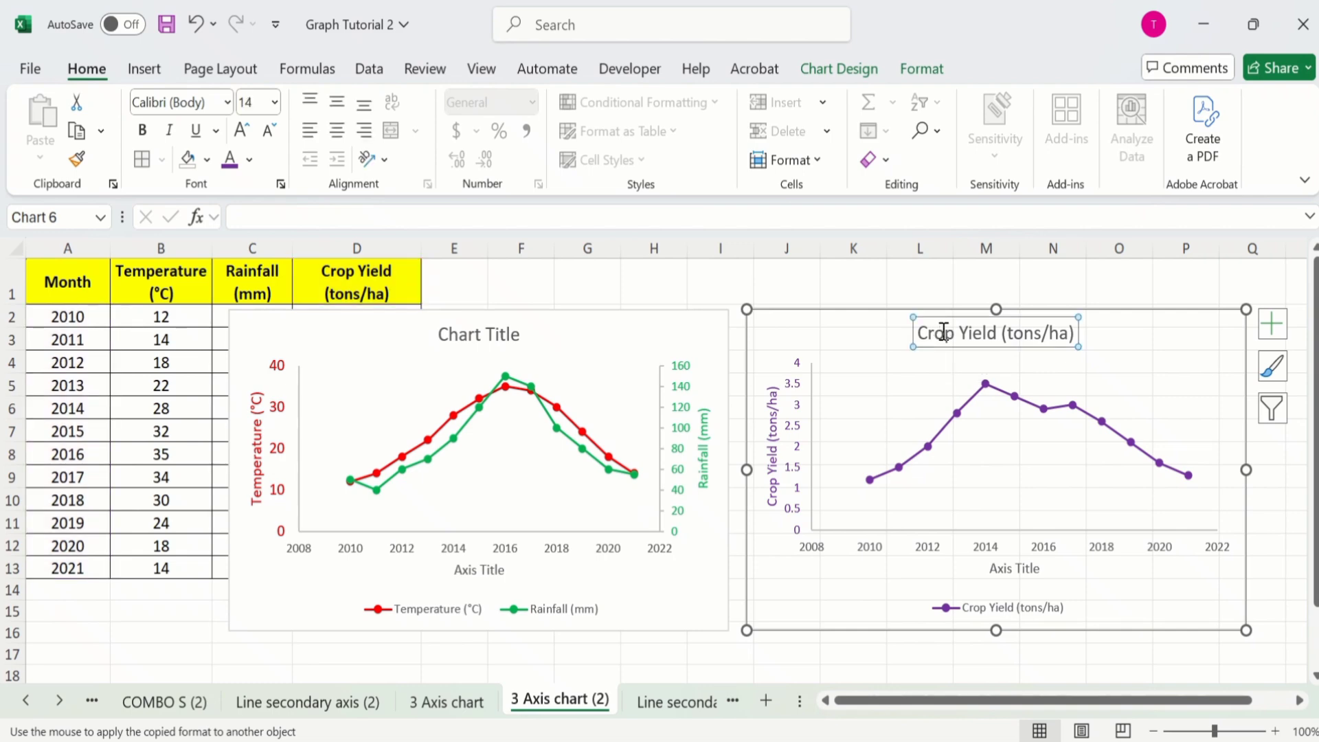
pyautogui.rightClick(943, 332)
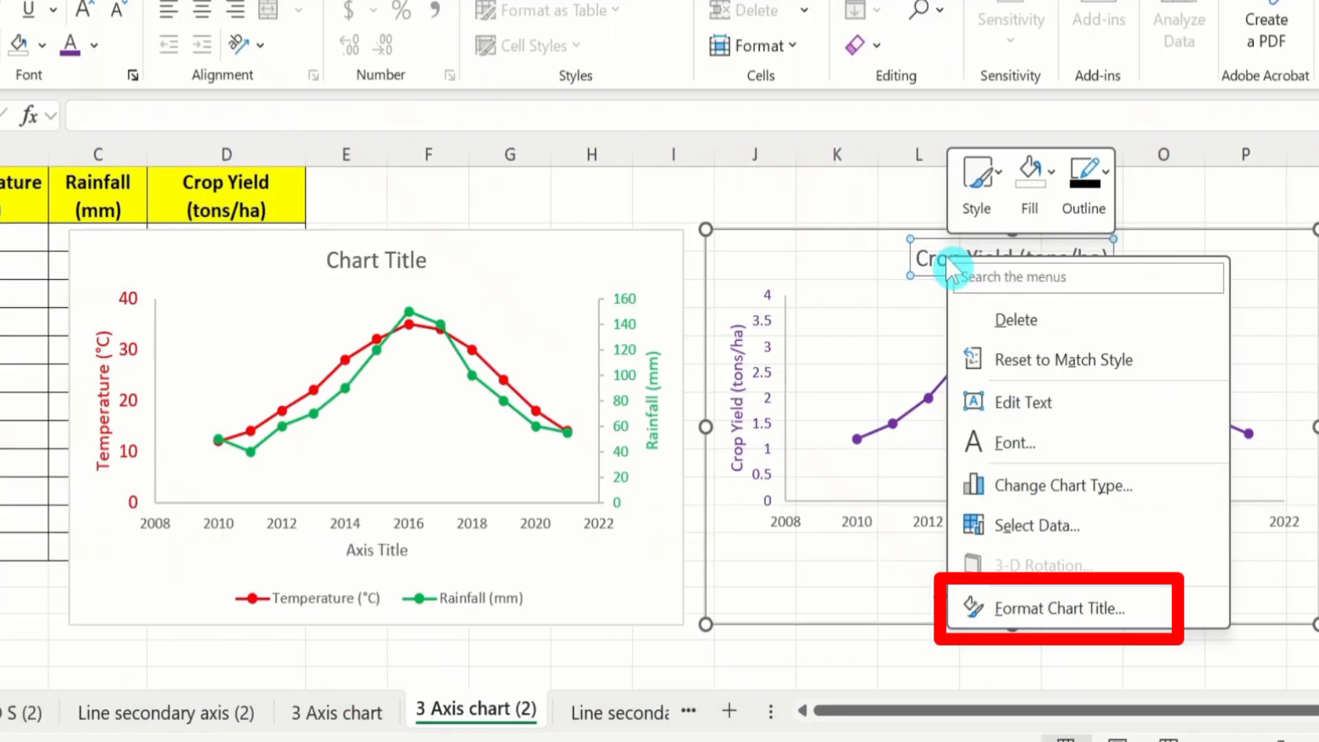
pyautogui.click(1049, 612)
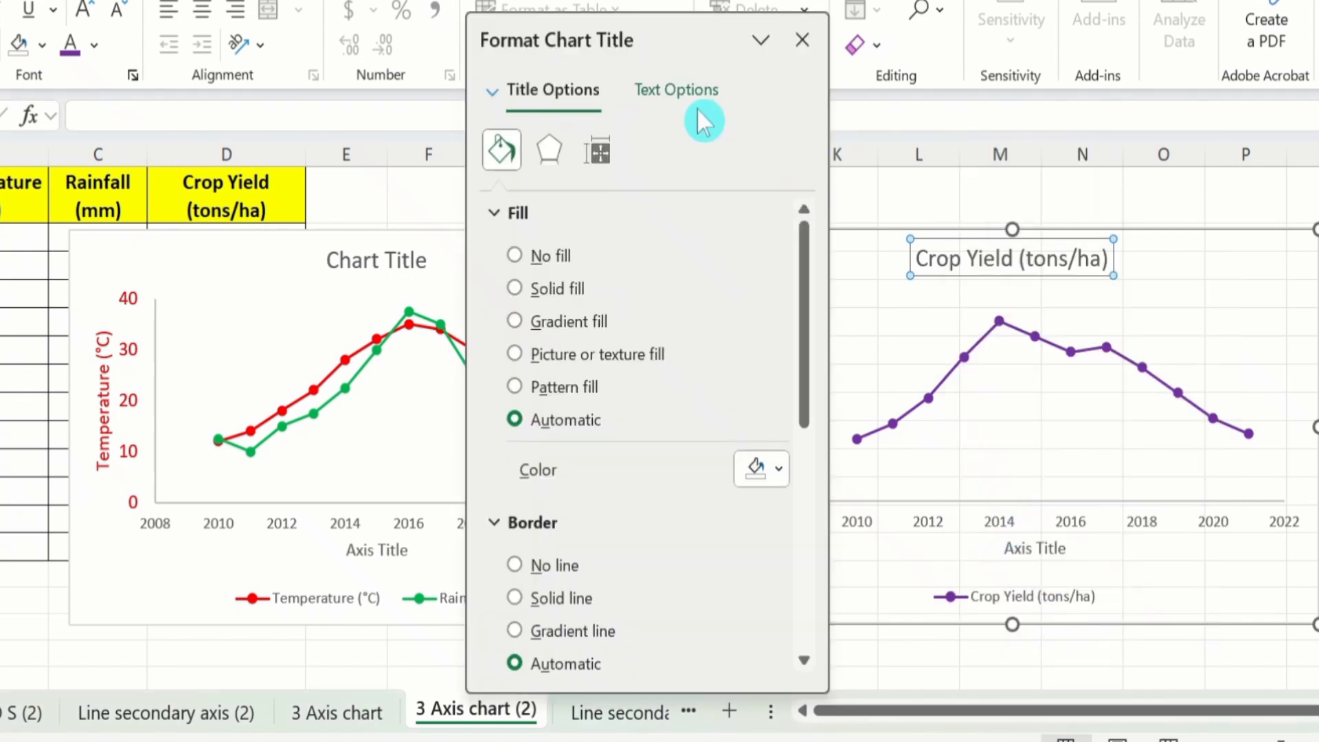
pyautogui.click(690, 91)
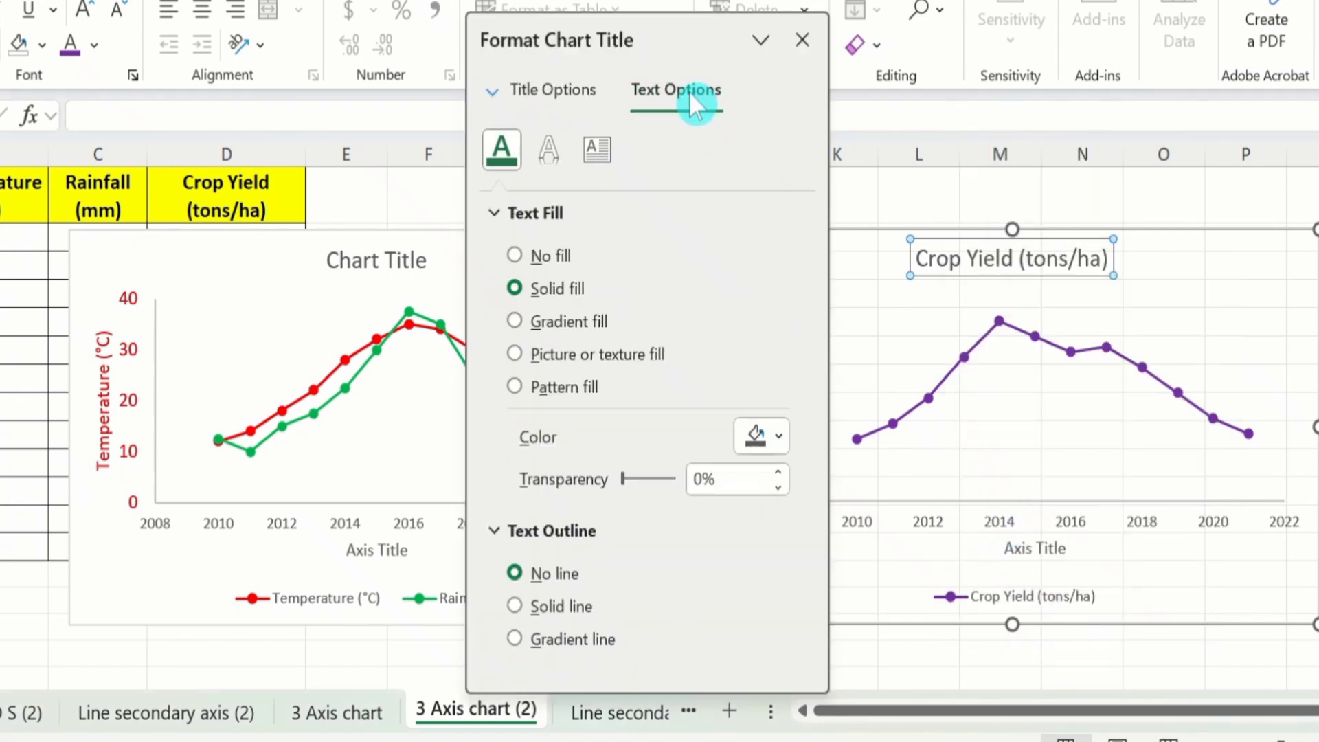
pyautogui.click(515, 256)
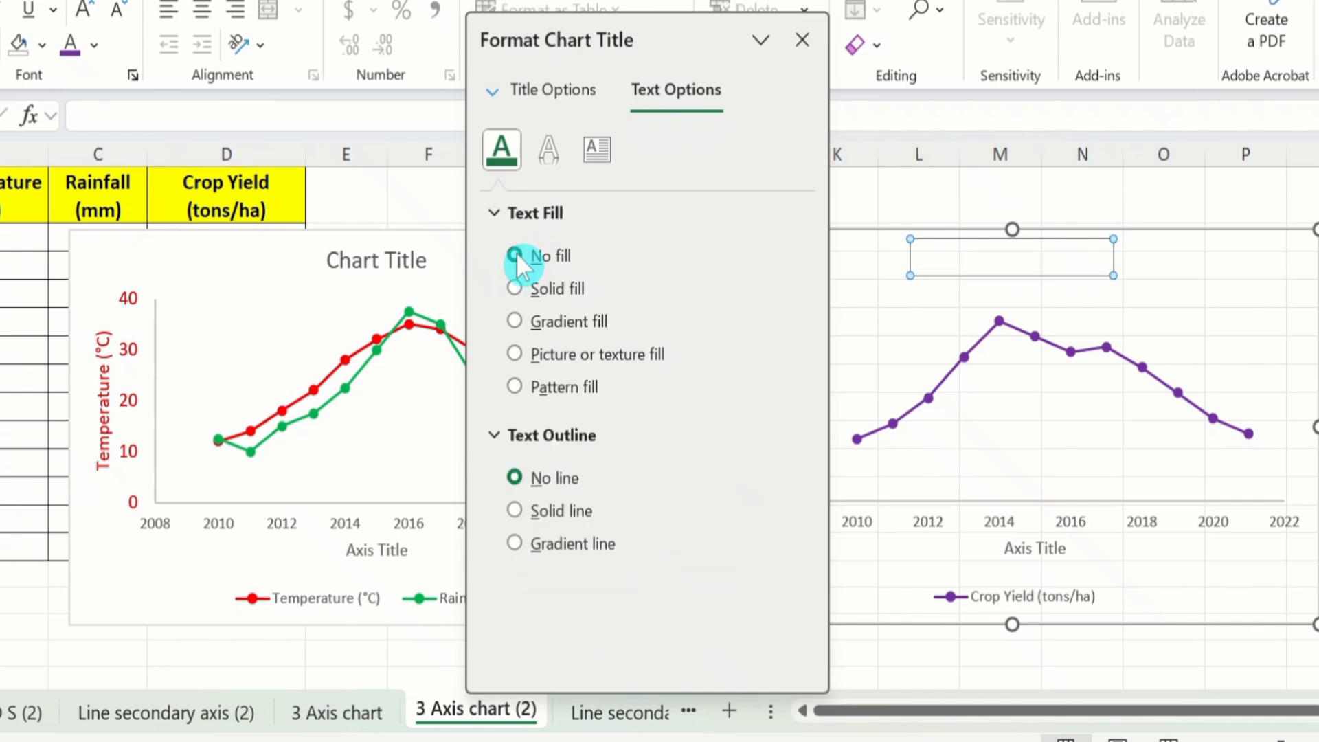
pyautogui.click(801, 44)
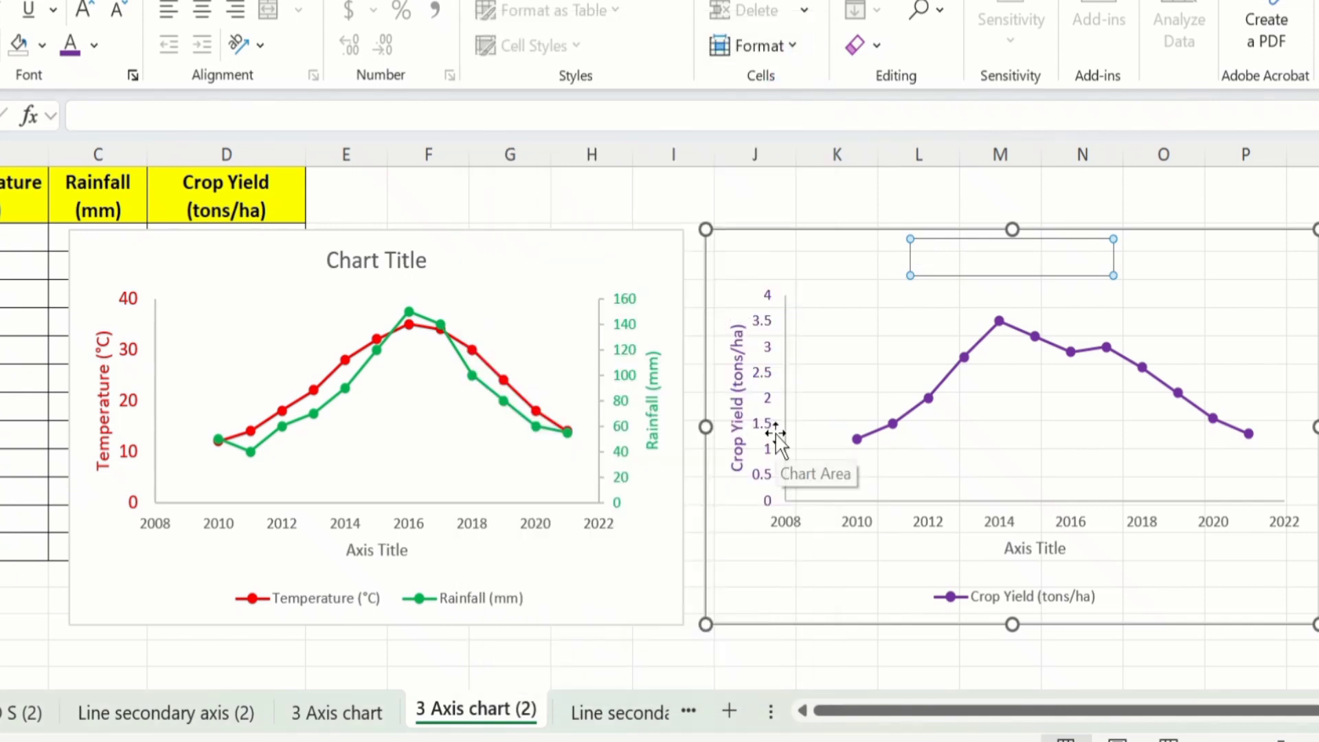
# Set the minimum bound of the temperature and rainfall chart's horizontal axis to 2010, and deselect the chart.
pyautogui.click(317, 508)
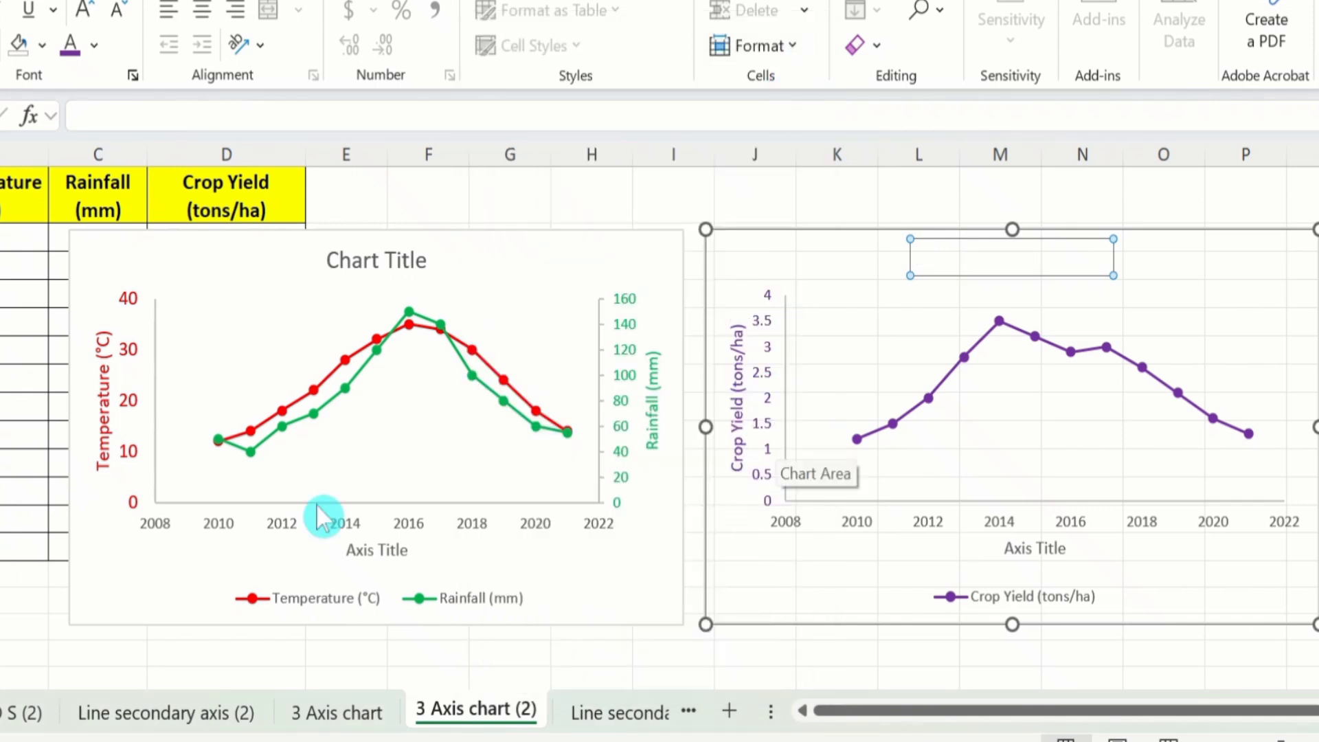
pyautogui.click(217, 522)
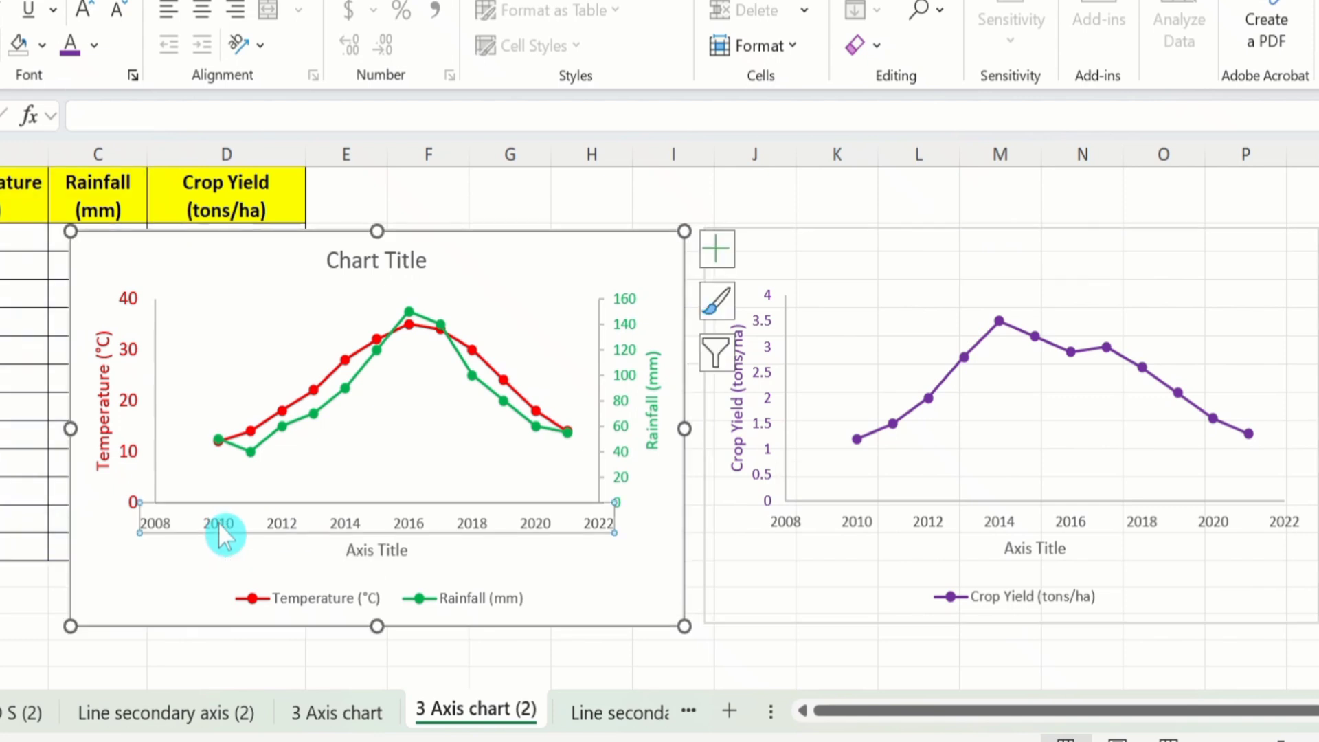
pyautogui.rightClick(217, 522)
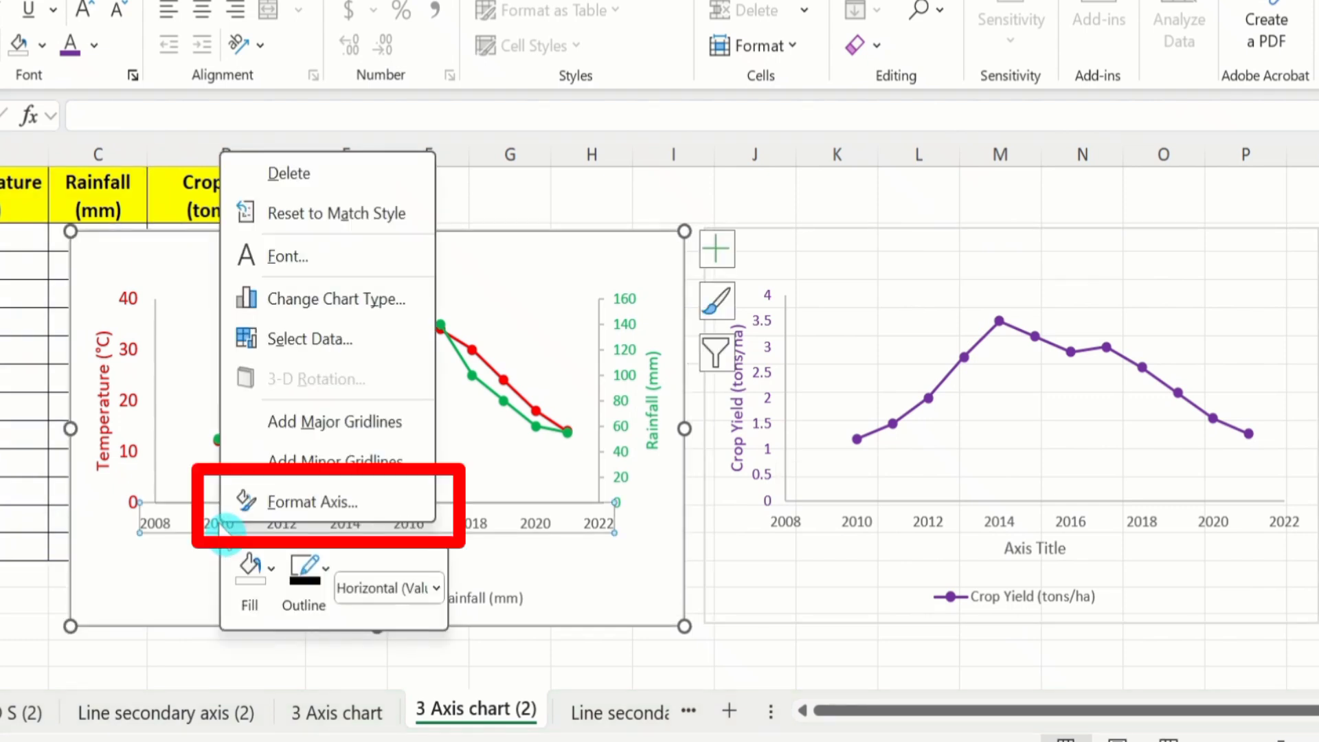
pyautogui.click(315, 522)
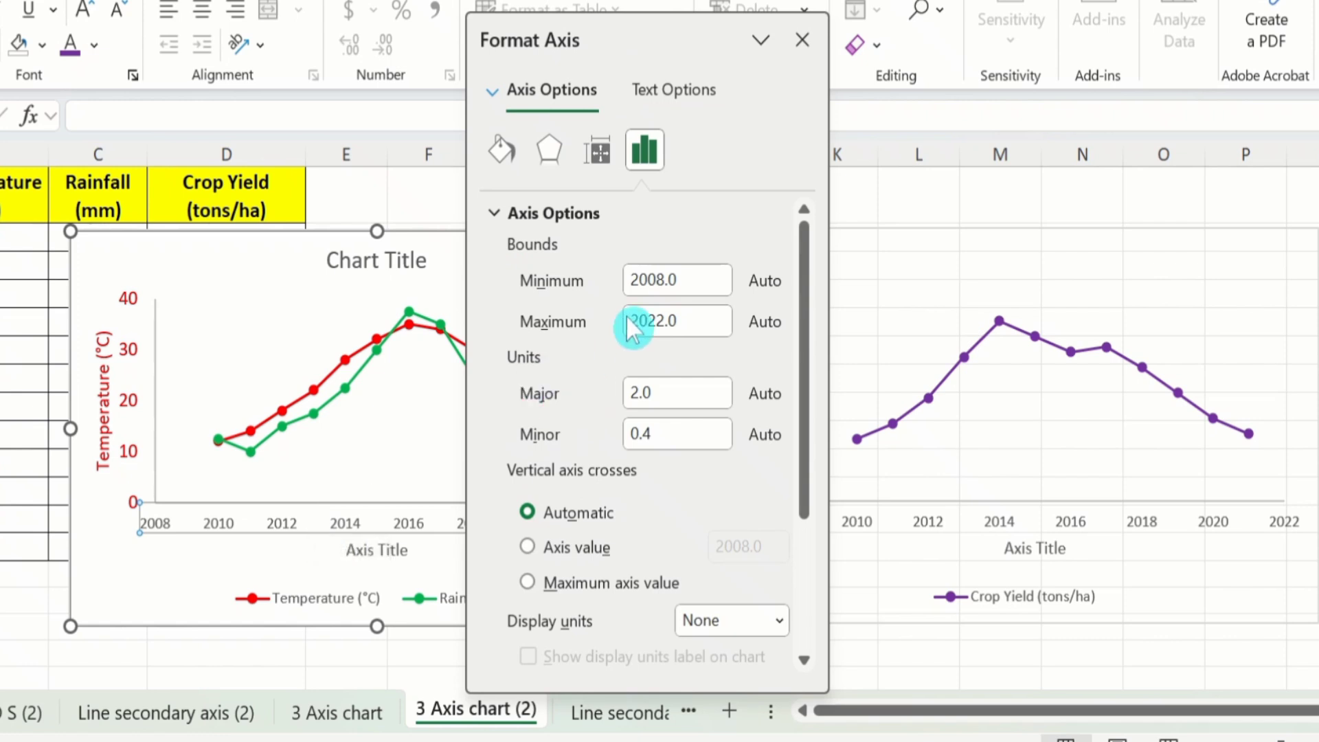
pyautogui.click(664, 287)
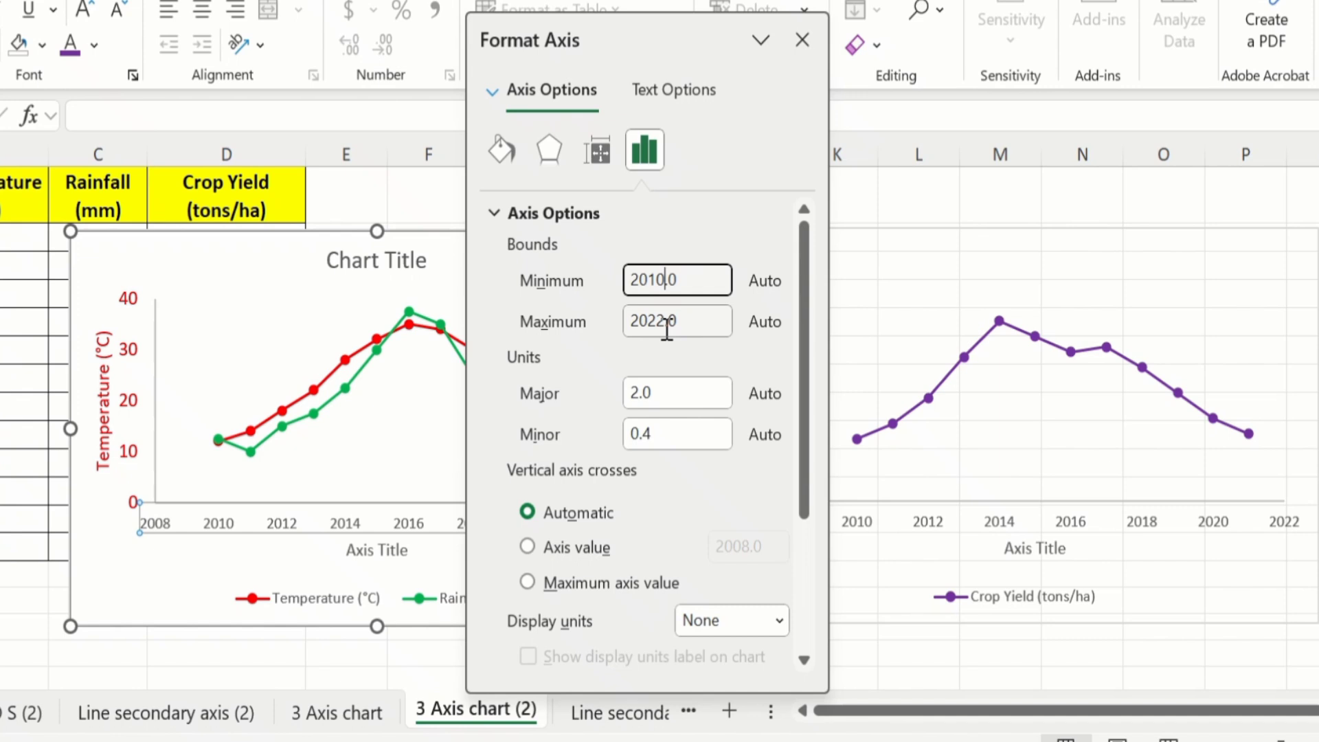
pyautogui.click(15, 600)
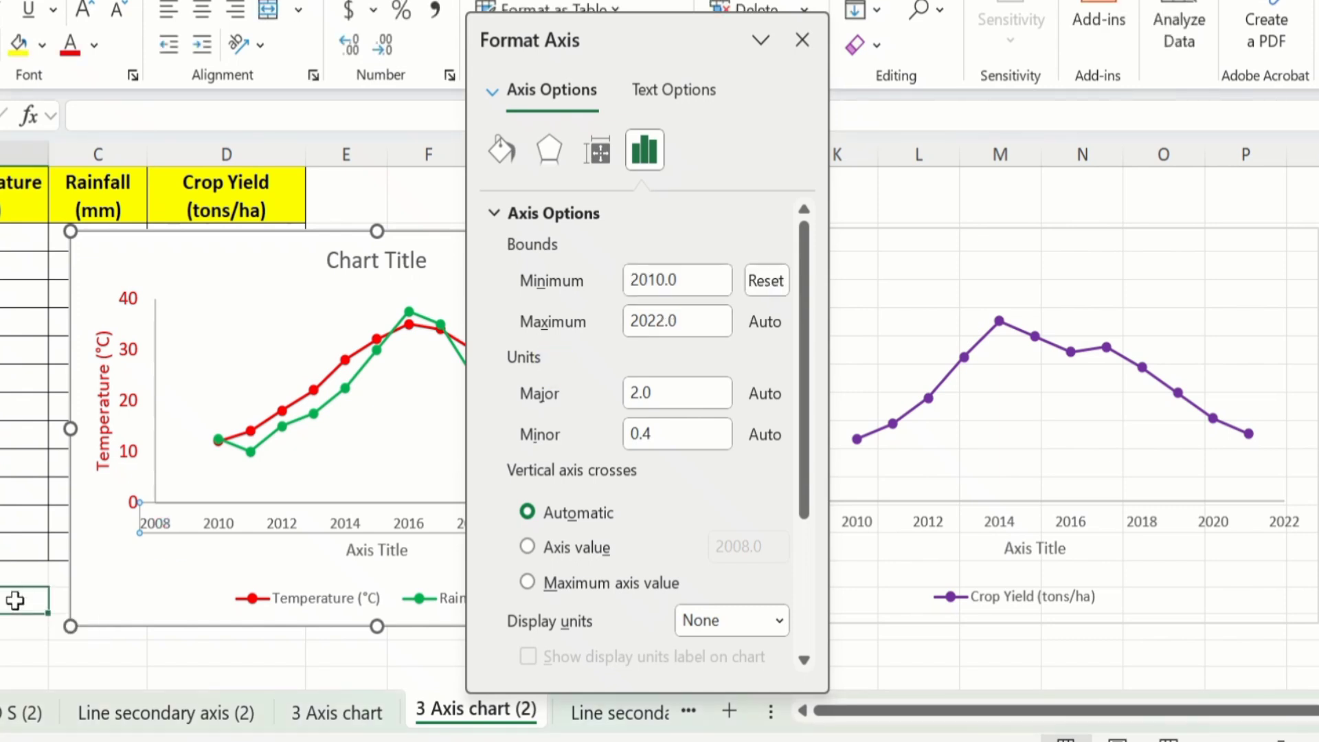
pyautogui.click(802, 41)
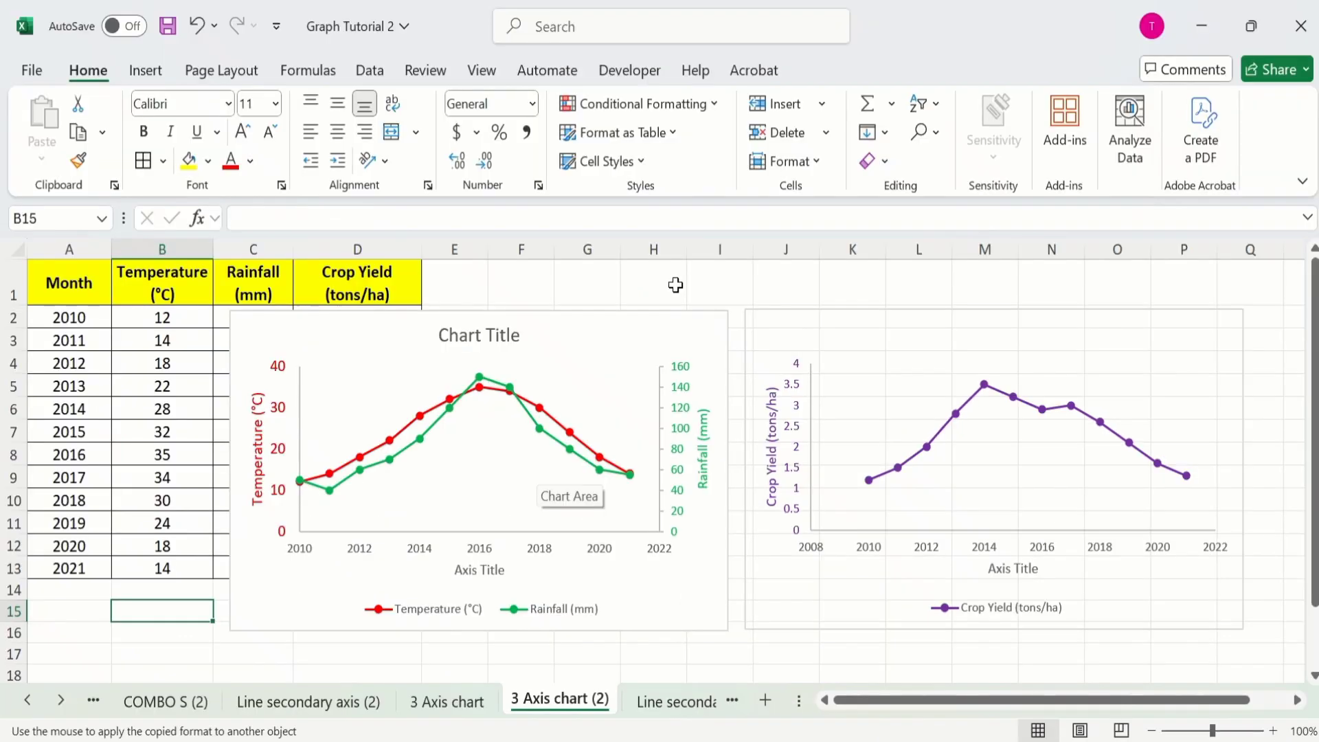
pyautogui.click(675, 285)
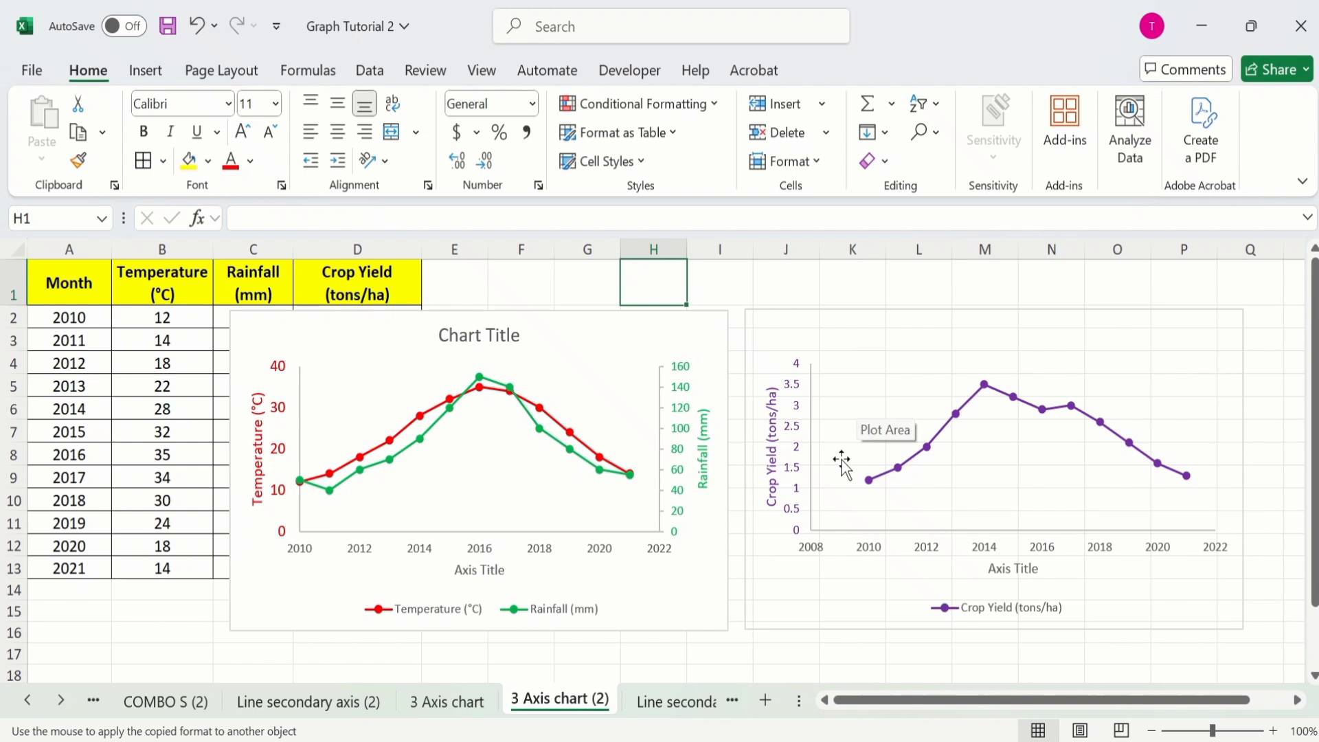
# Overlay the Crop Yield chart again to compare both horizontal axes, and return it beside the temperature and rainfall chart.
pyautogui.click(831, 334)
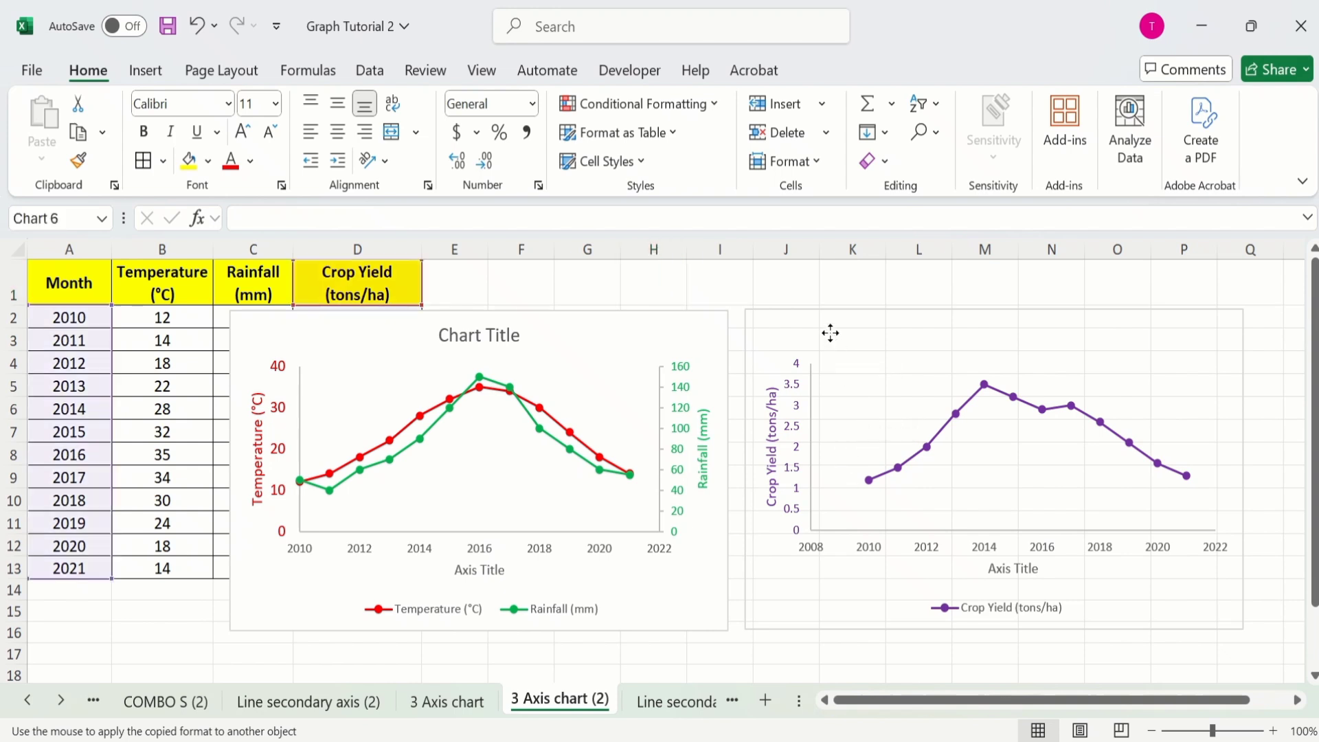
pyautogui.moveTo(831, 333); pyautogui.dragTo(260, 331)
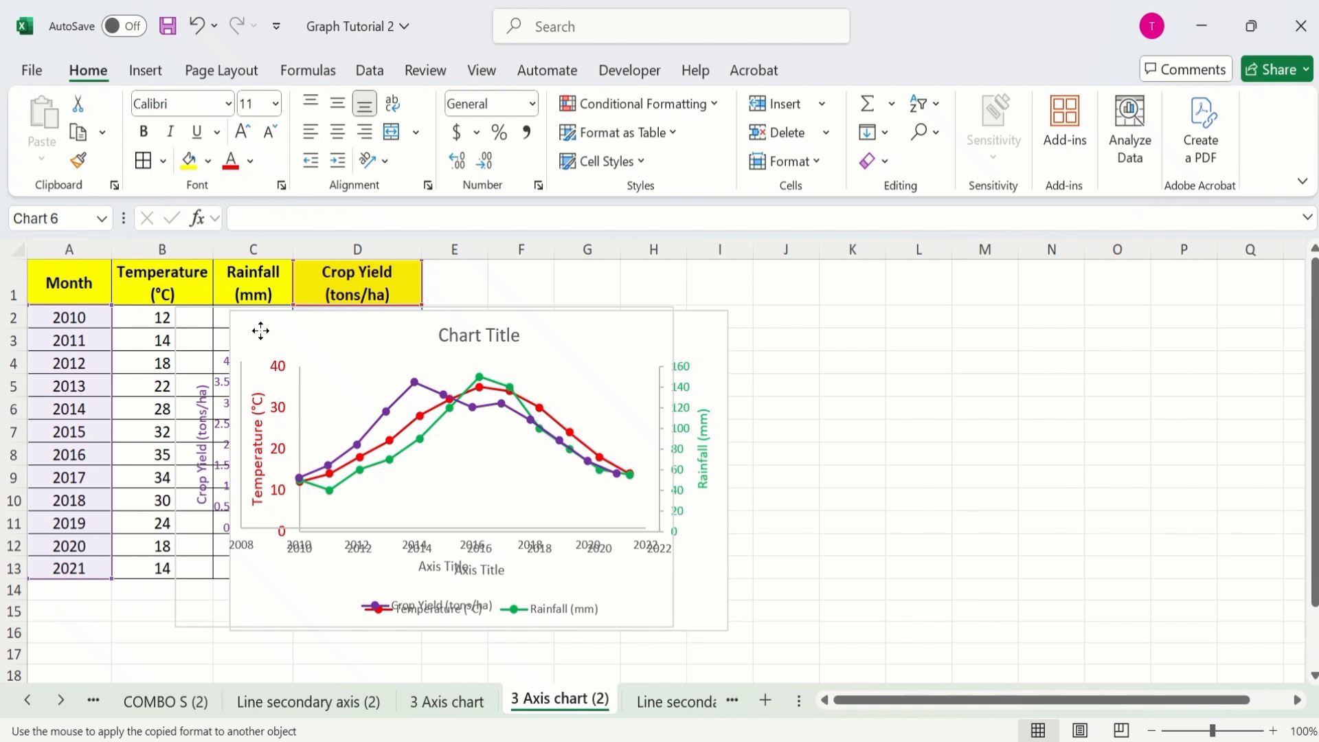
pyautogui.moveTo(260, 331); pyautogui.dragTo(822, 332)
pyautogui.click(871, 555)
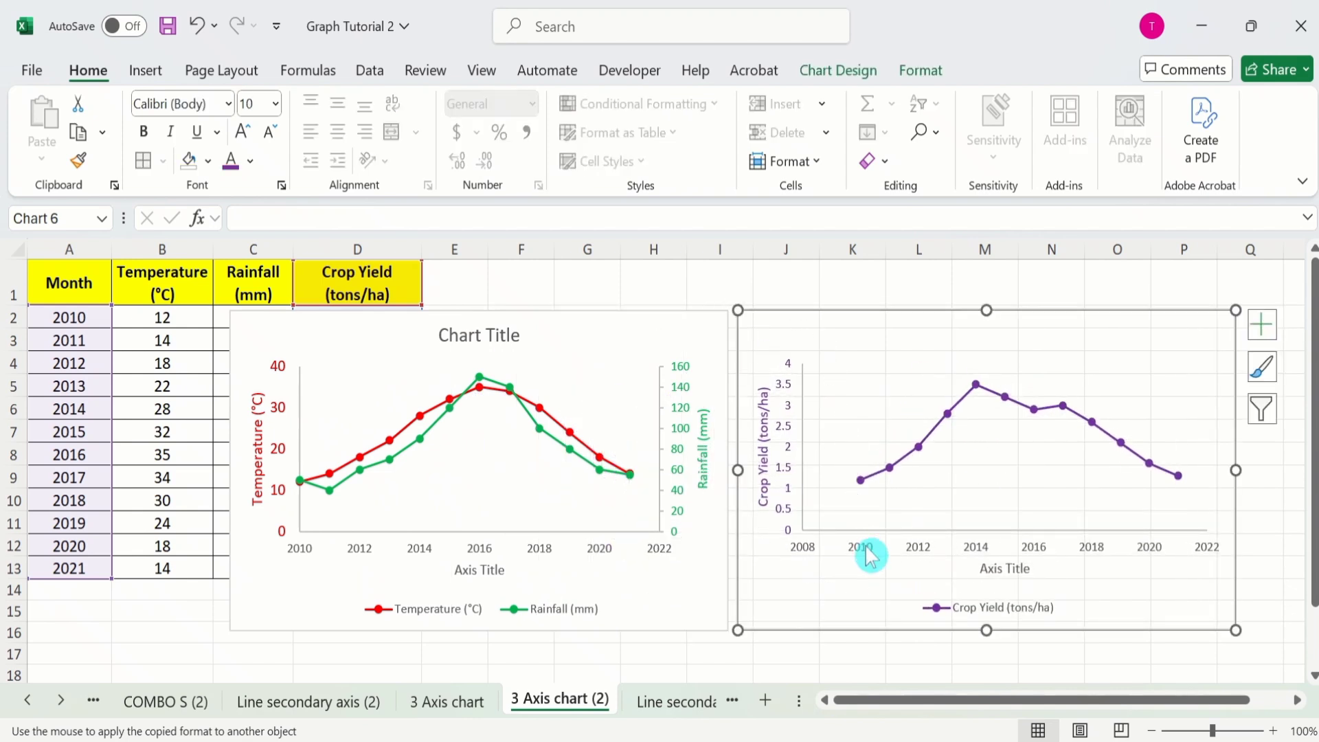
pyautogui.rightClick(871, 555)
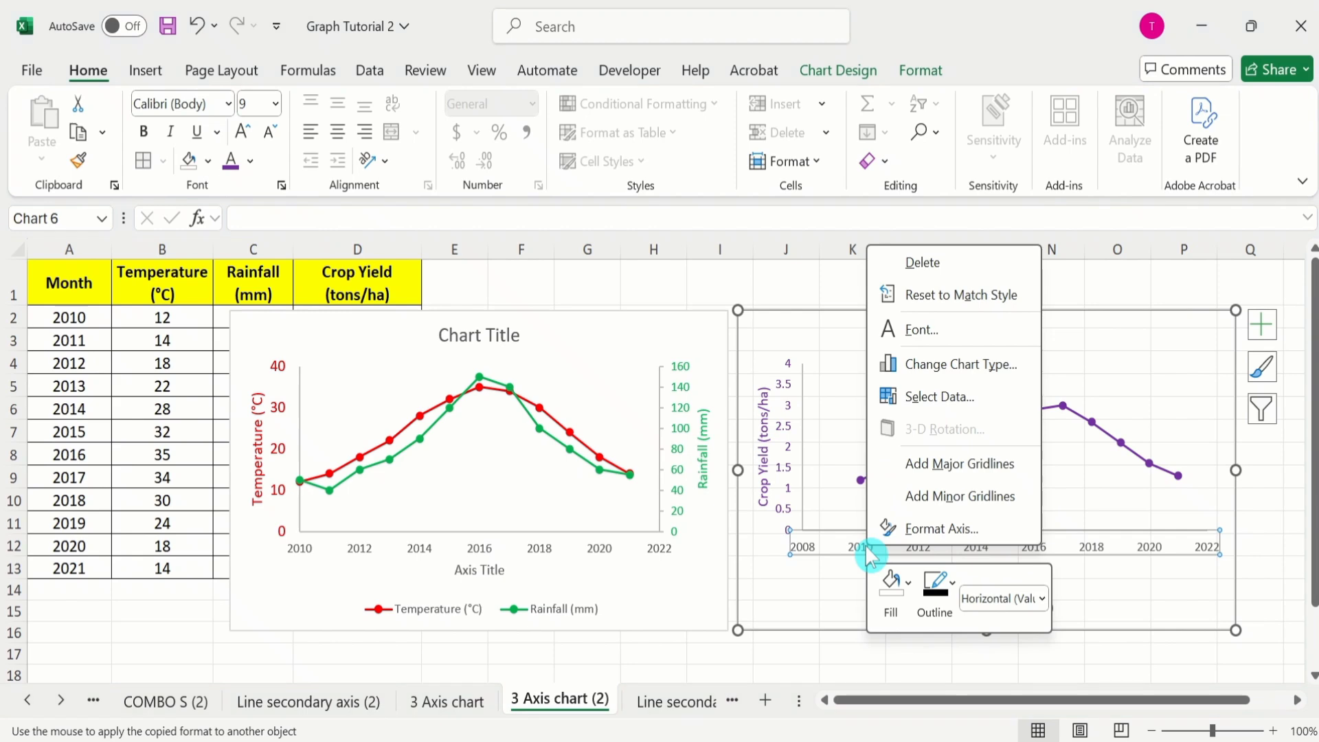
pyautogui.click(939, 546)
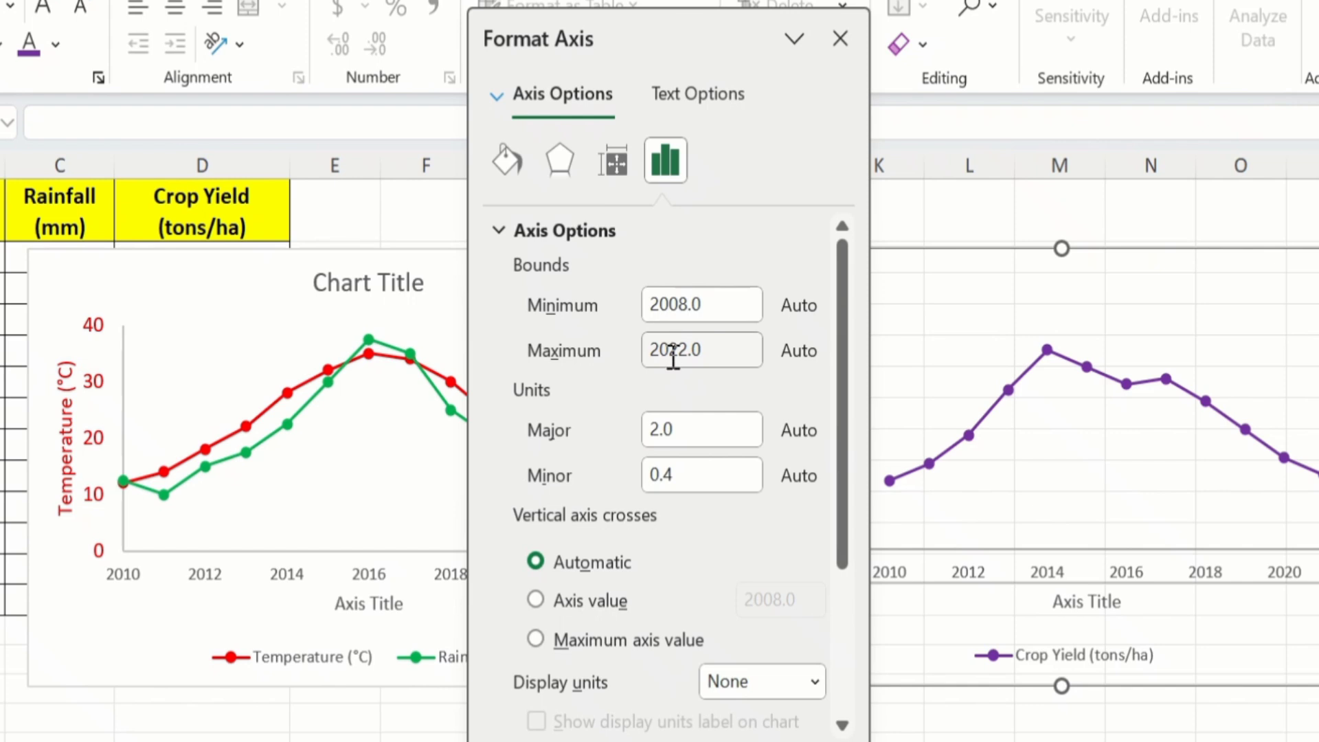
pyautogui.click(840, 39)
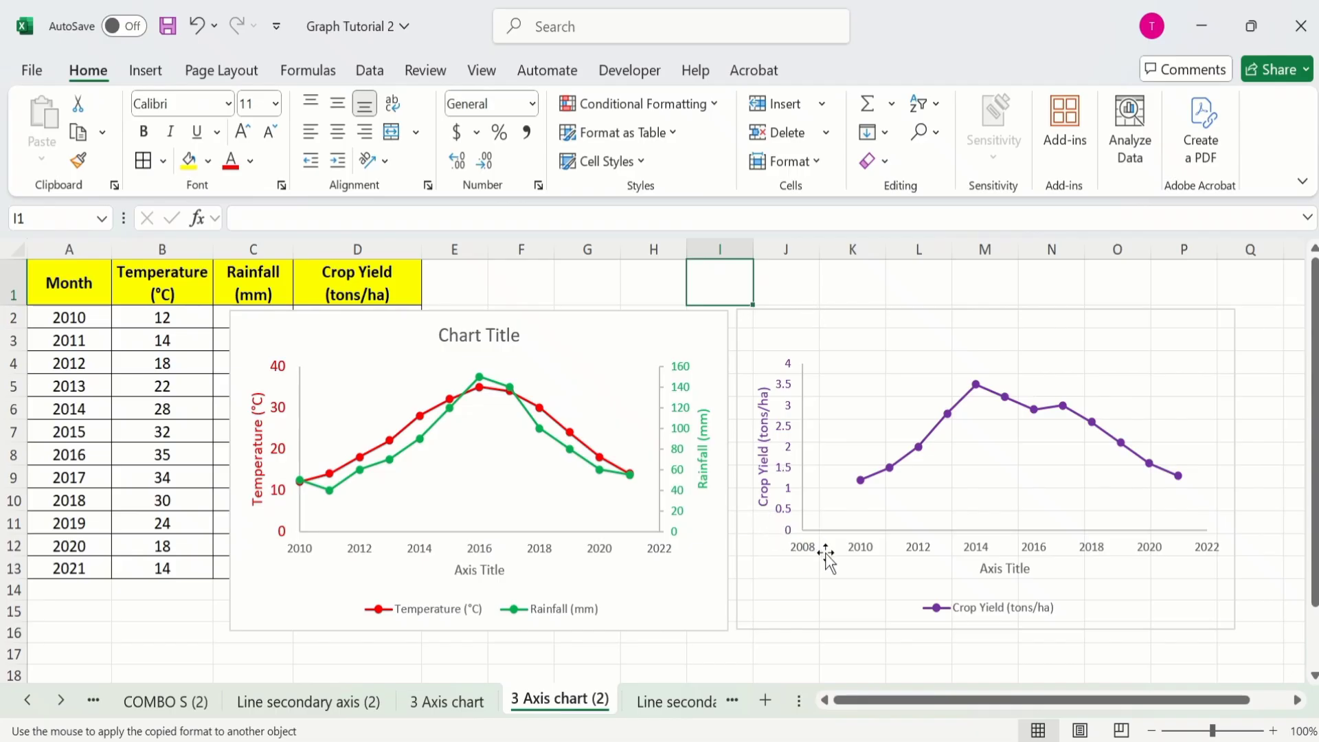
# Hide the year labels on the Crop Yield chart's horizontal axis by setting their text fill to No fill.
pyautogui.click(872, 552)
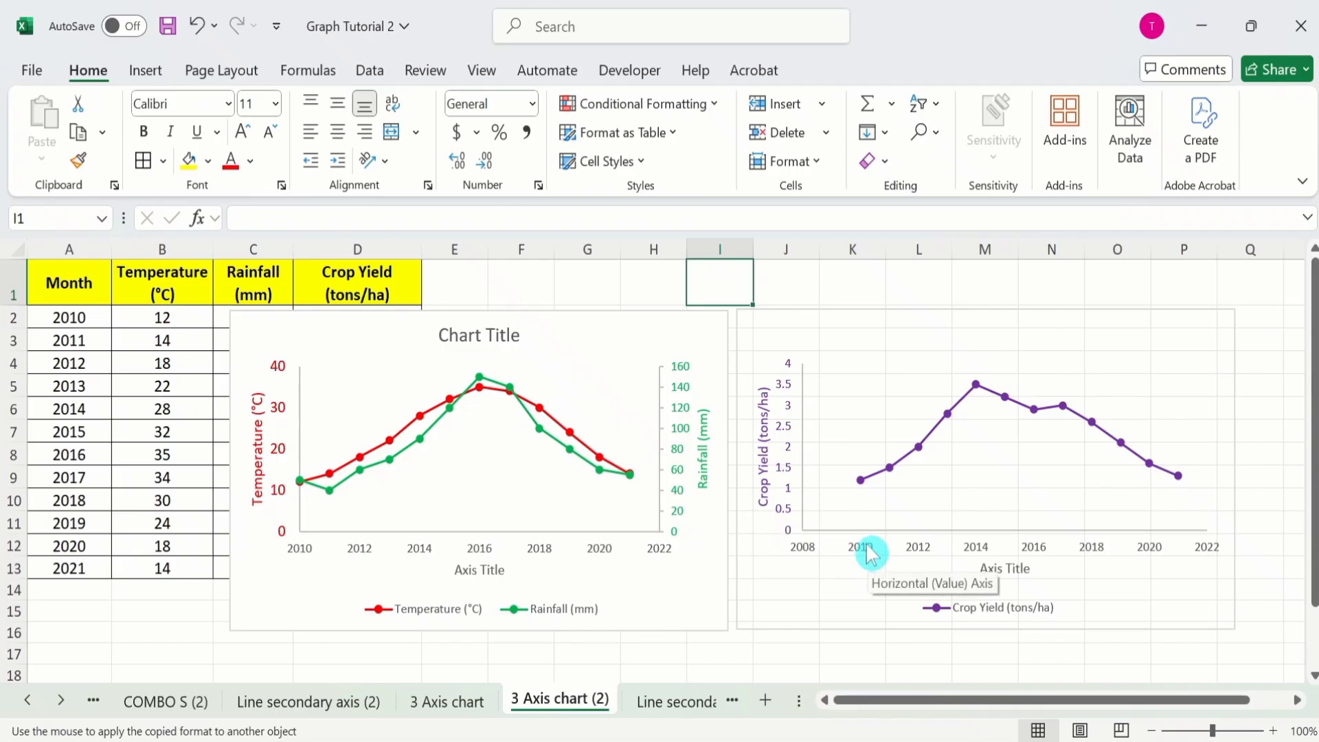
pyautogui.click(871, 553)
pyautogui.rightClick(871, 553)
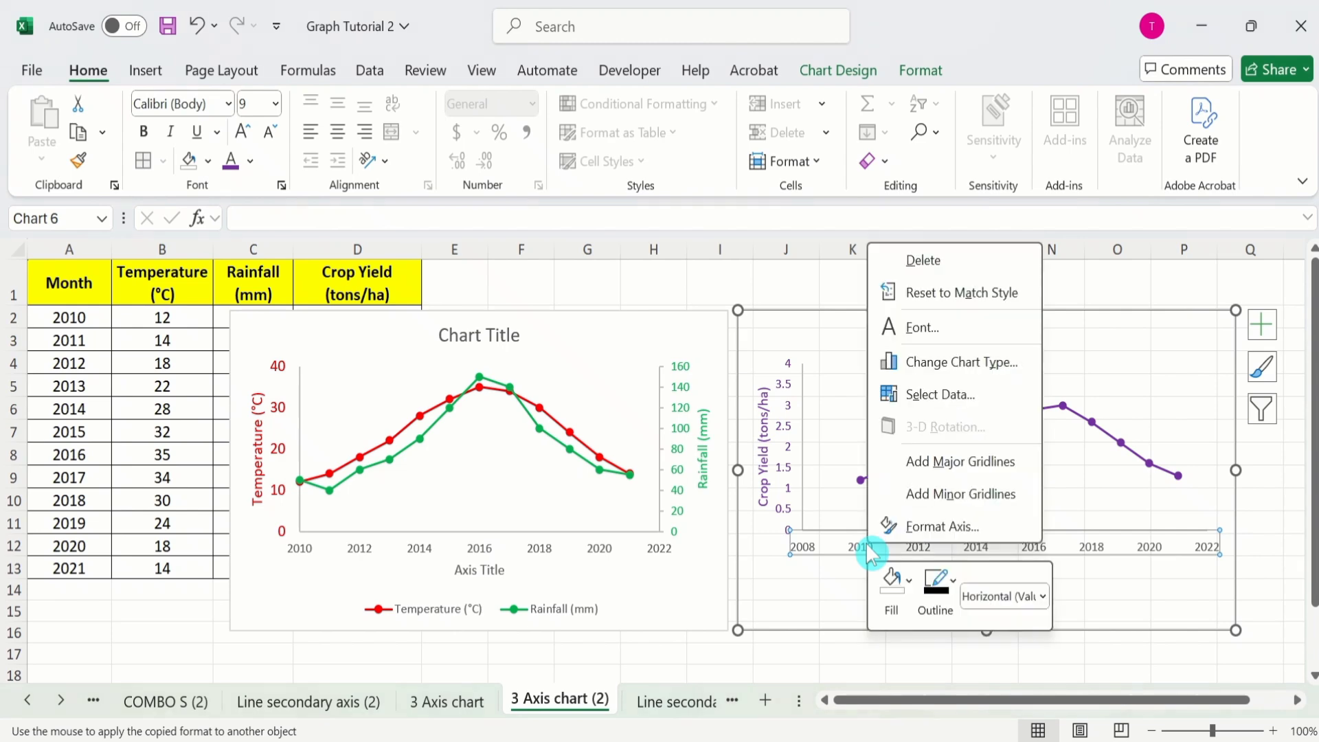
pyautogui.click(938, 531)
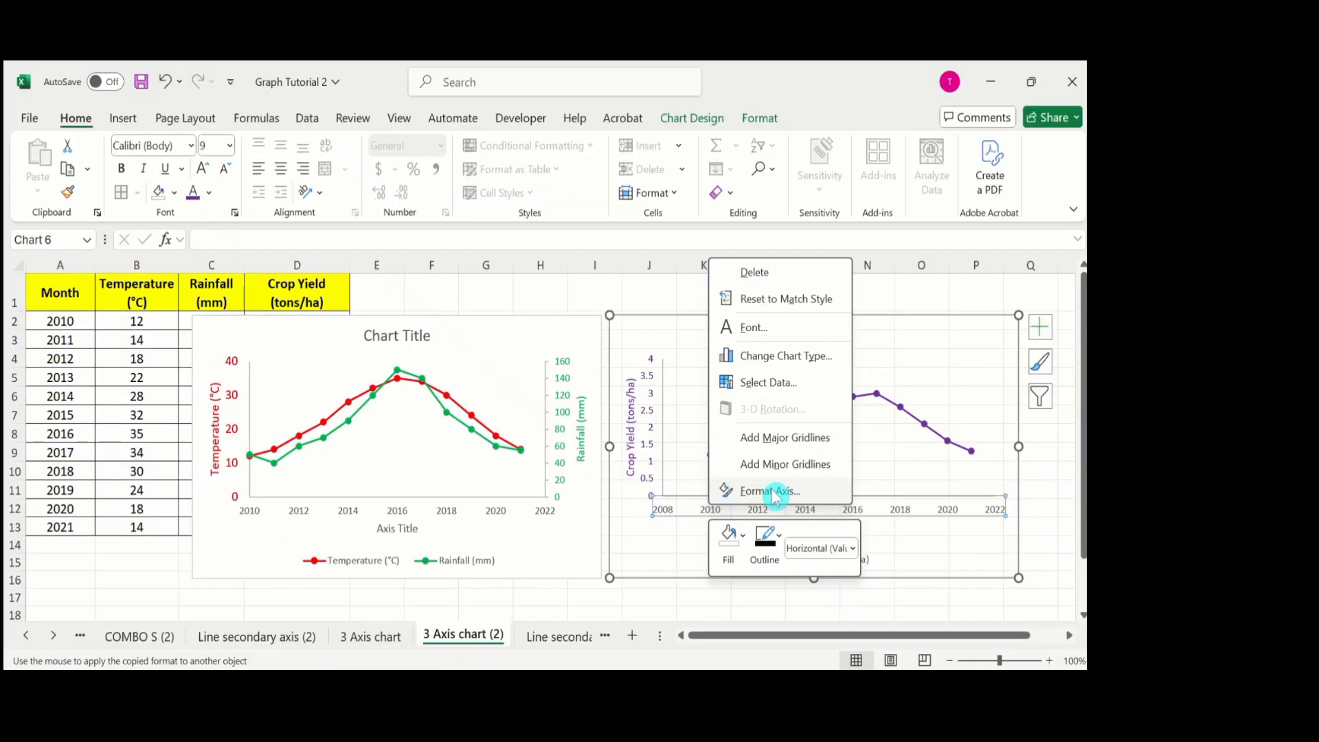
pyautogui.click(940, 528)
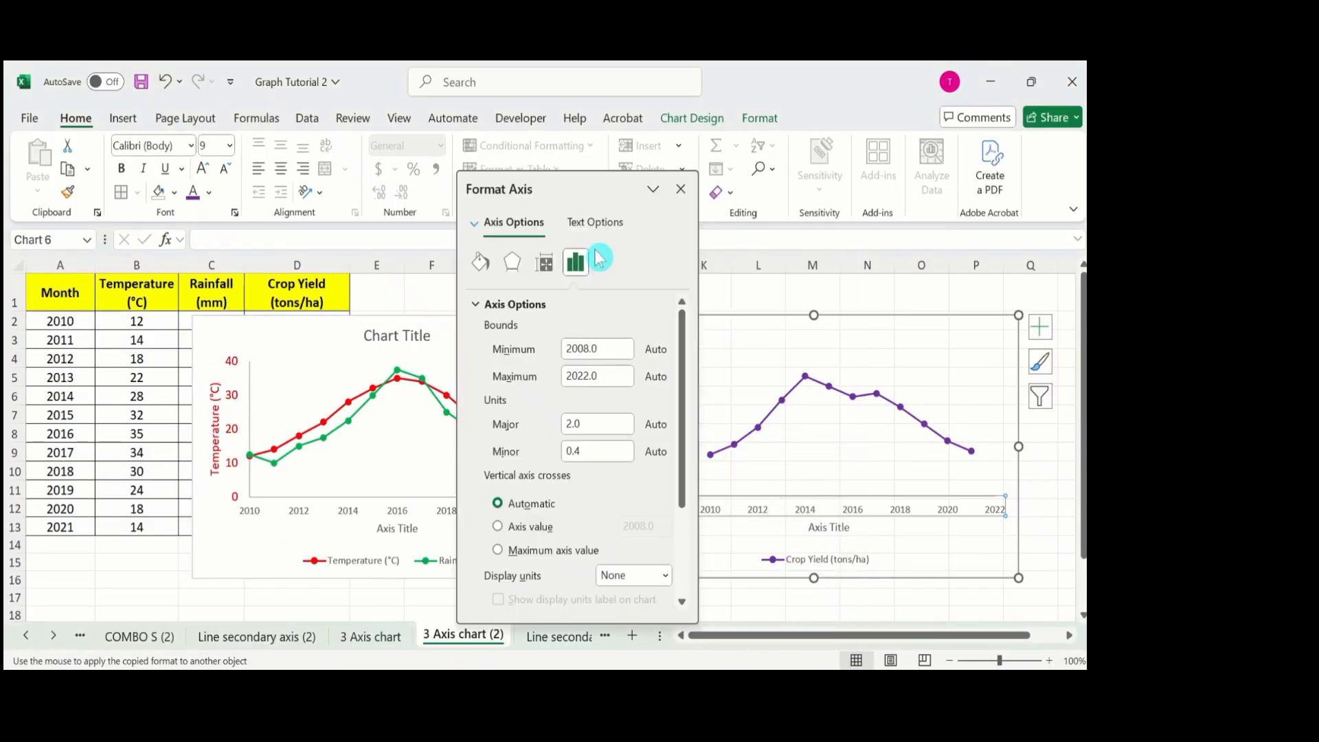
pyautogui.click(597, 224)
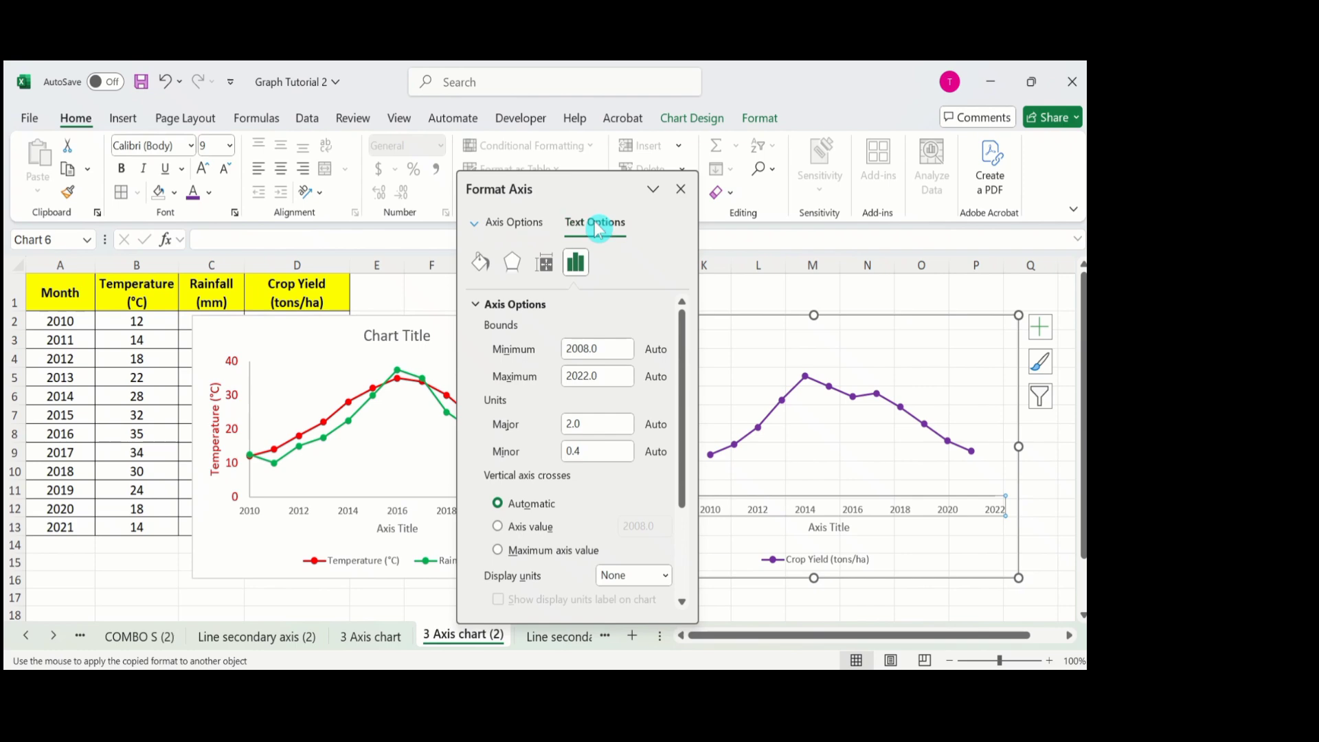
pyautogui.click(491, 333)
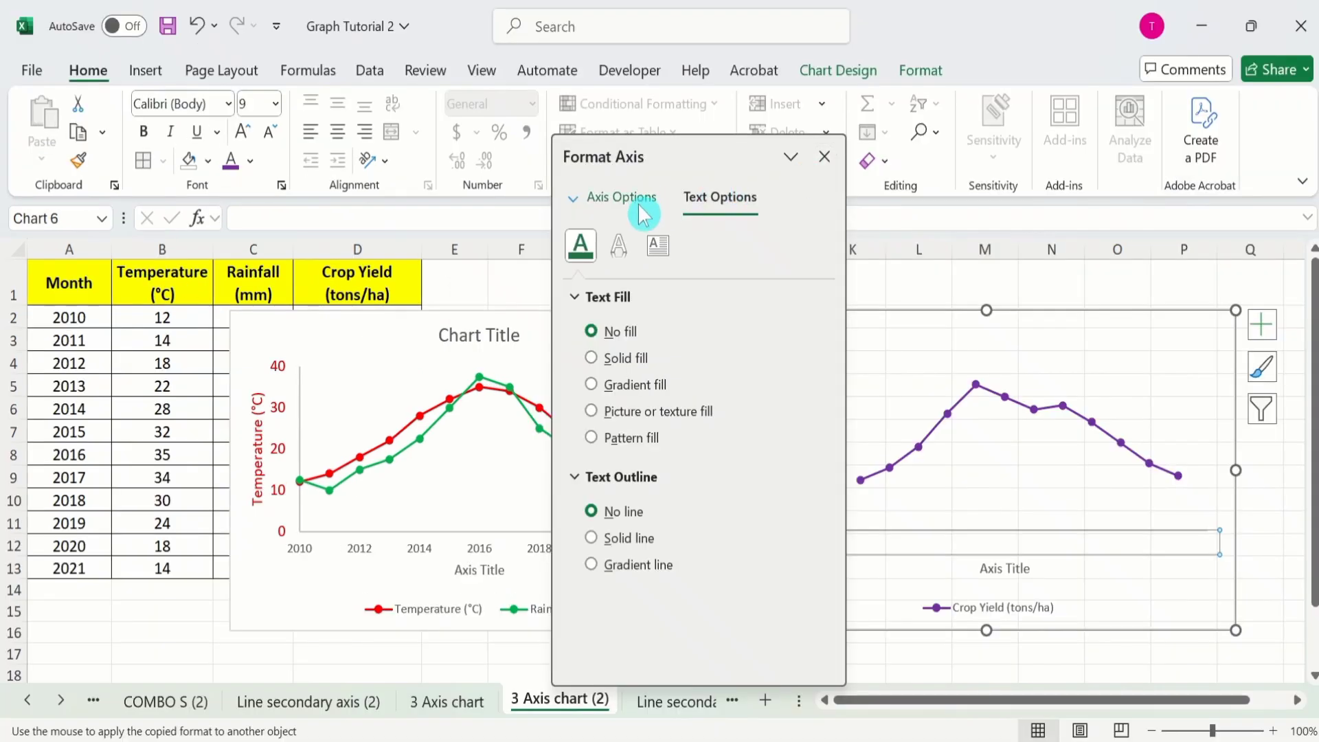
# Format the Crop Yield chart's horizontal axis line as a solid red line, and close the formatting pane.
pyautogui.click(622, 204)
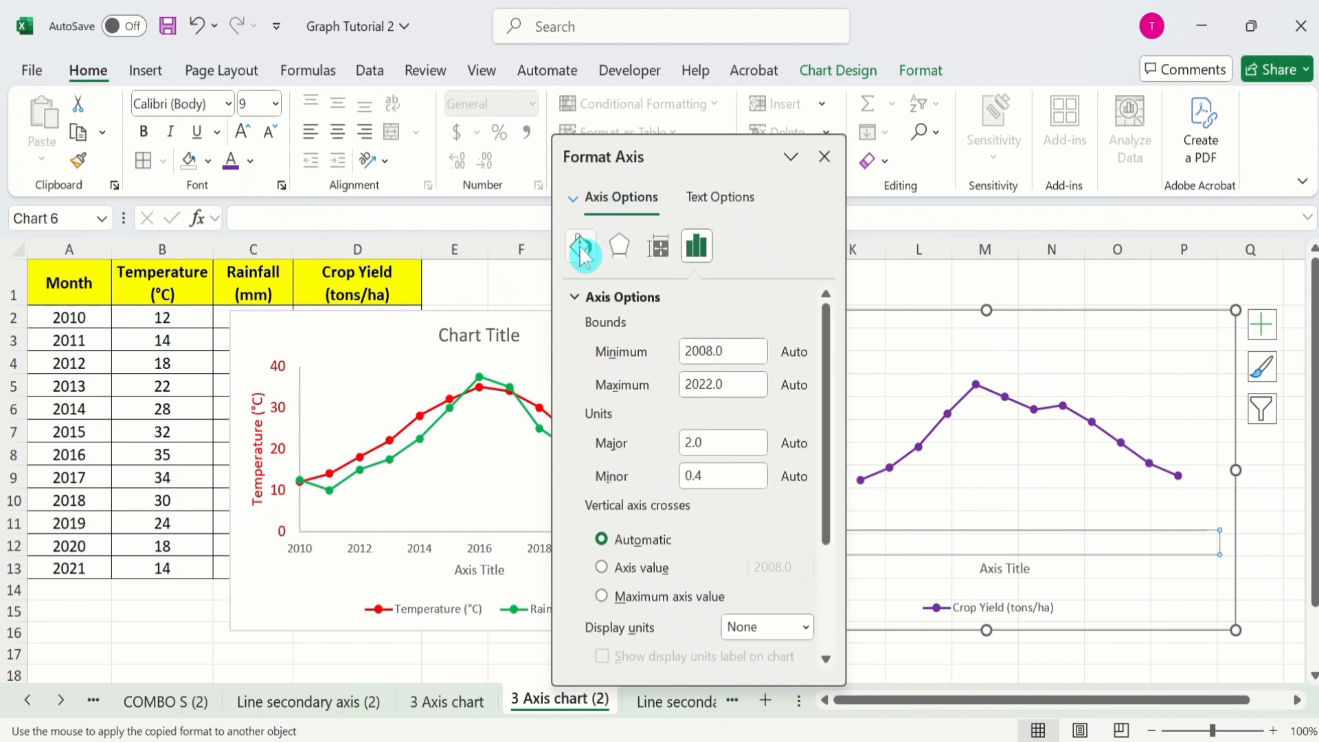
pyautogui.click(581, 246)
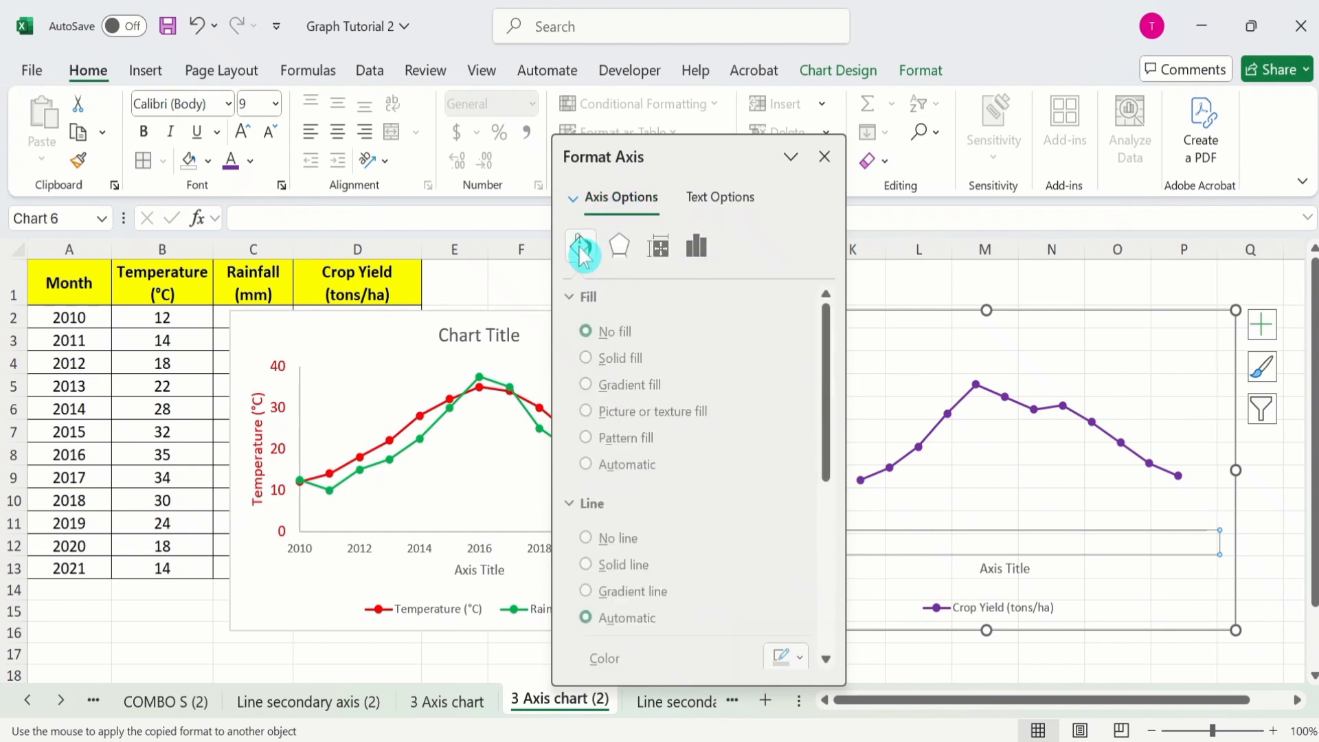
pyautogui.click(592, 565)
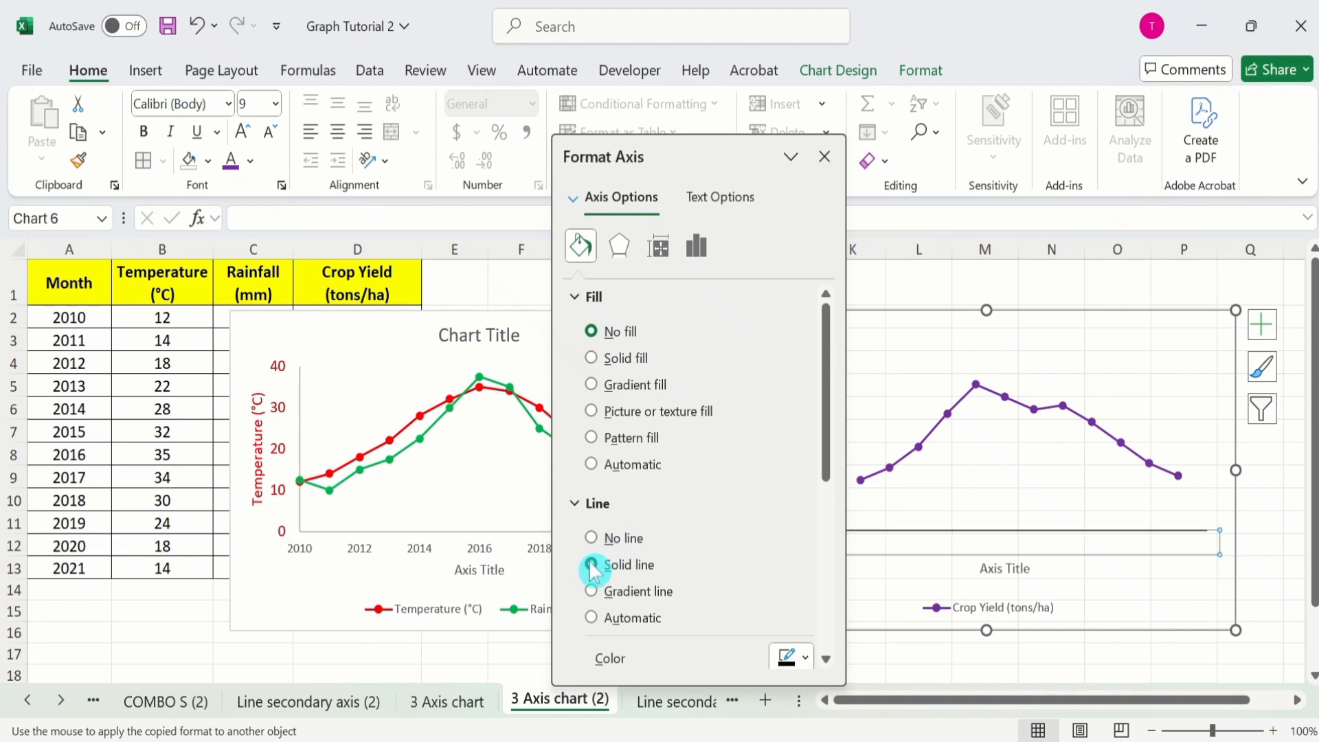
pyautogui.click(809, 661)
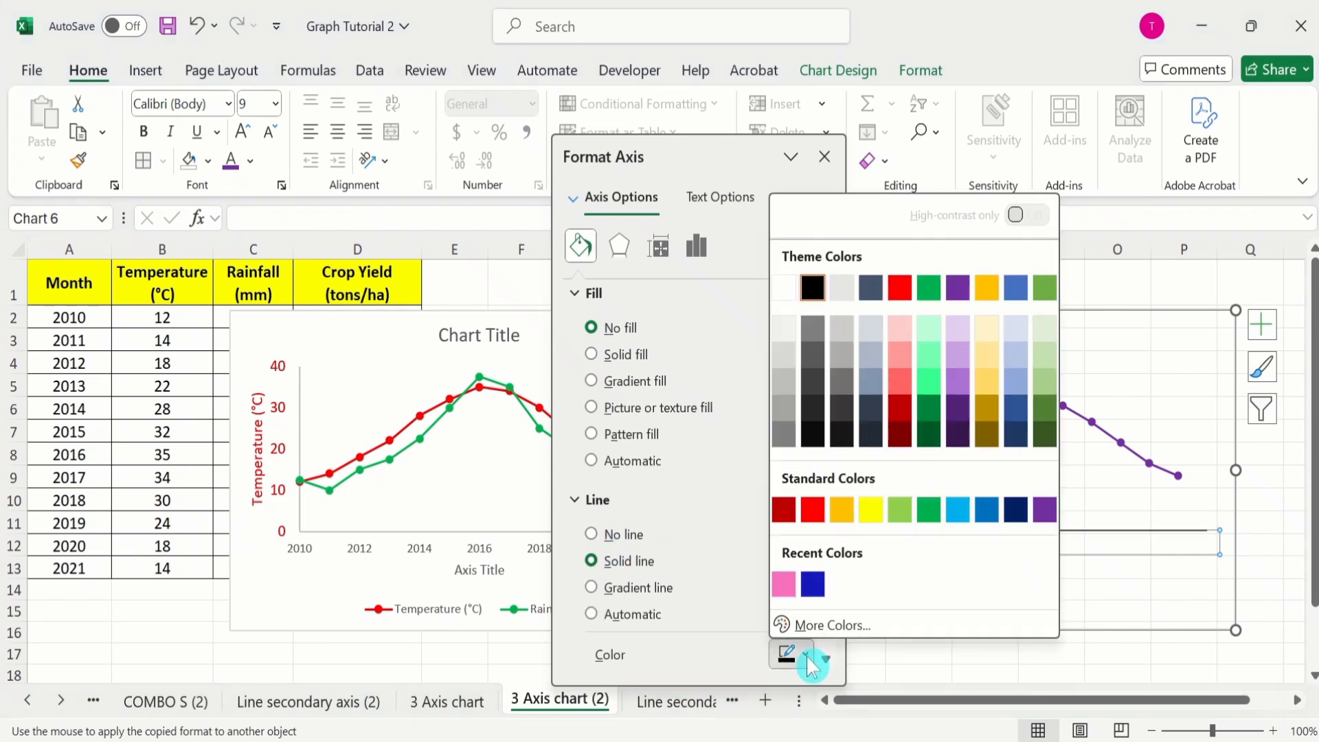
pyautogui.click(814, 511)
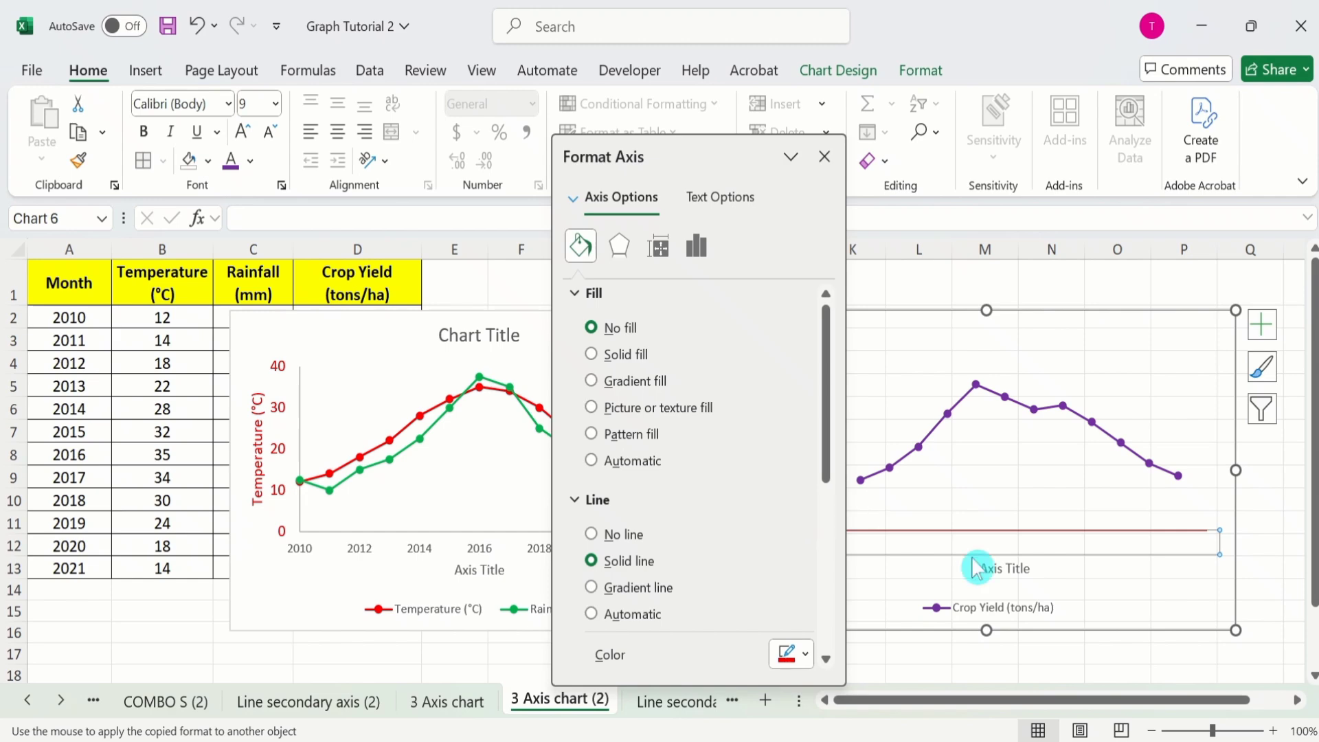
pyautogui.click(1259, 549)
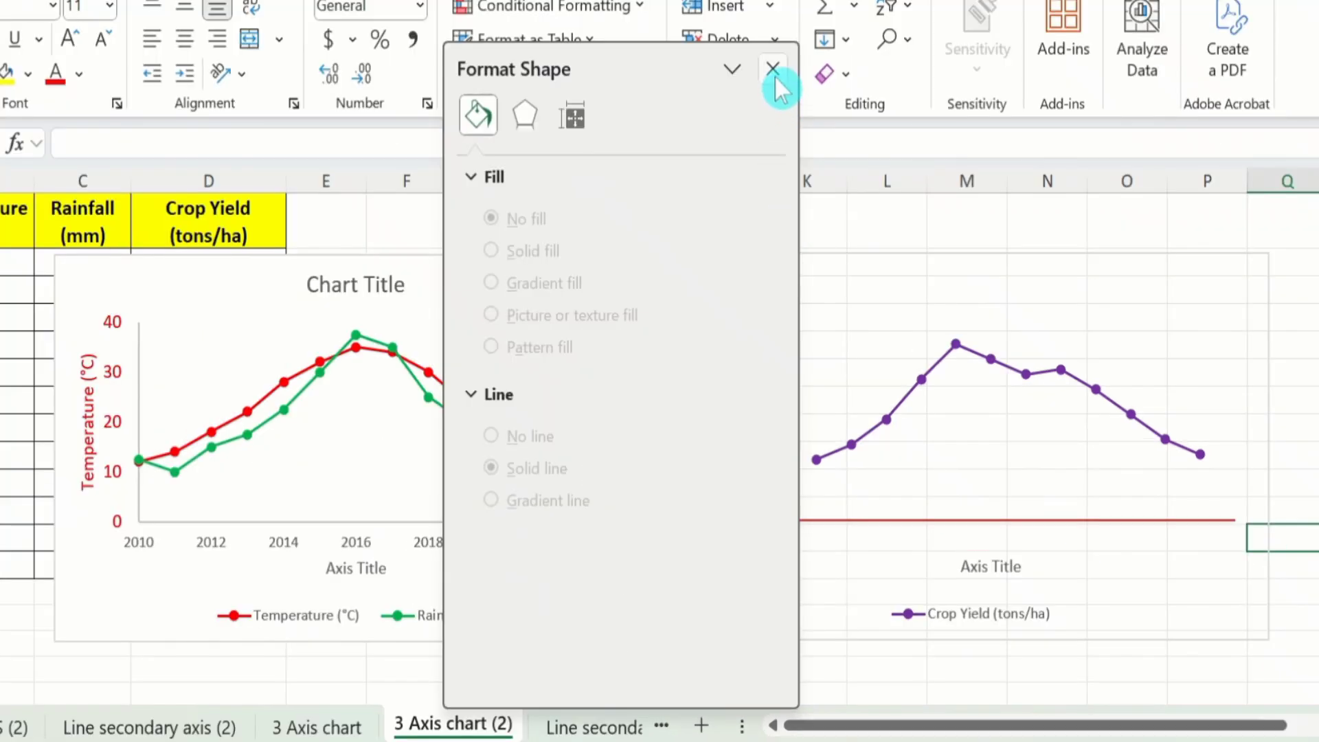
pyautogui.click(773, 69)
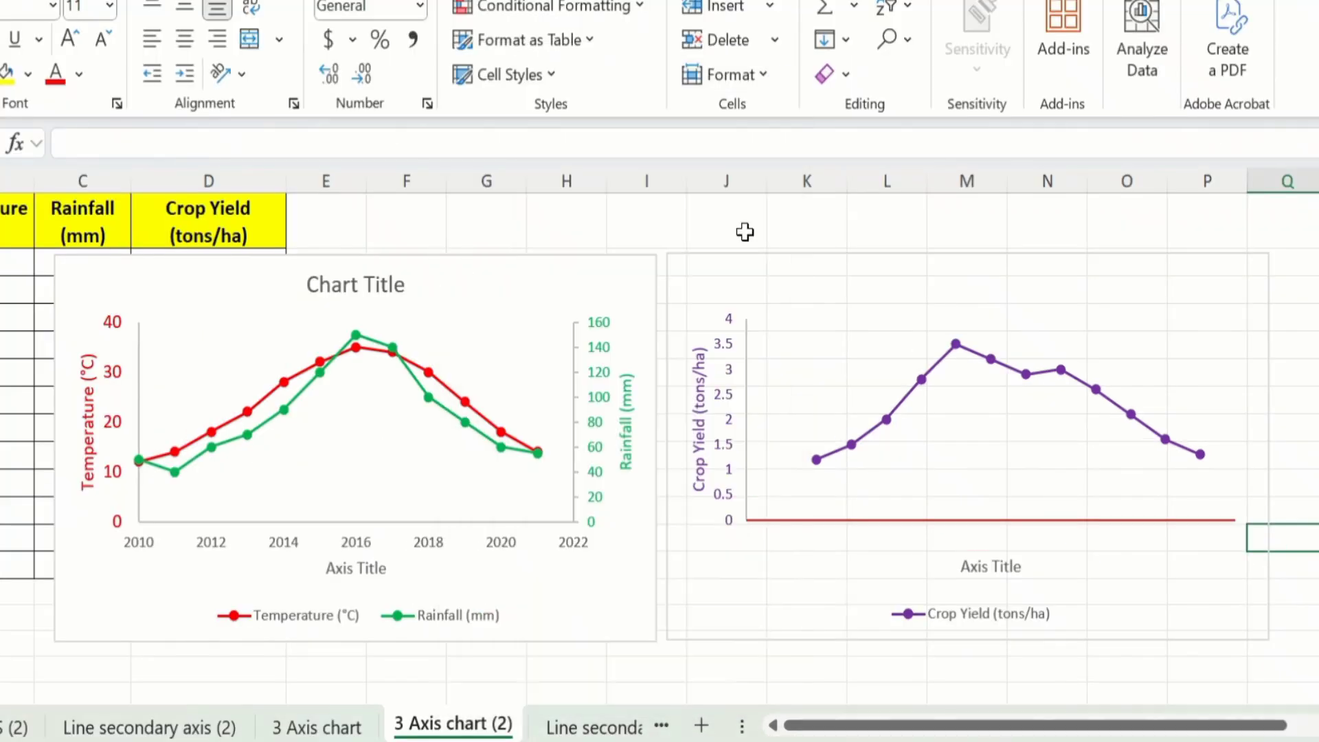
# Delete the horizontal axis titles from both the Crop Yield chart and the temperature and rainfall chart.
pyautogui.click(982, 567)
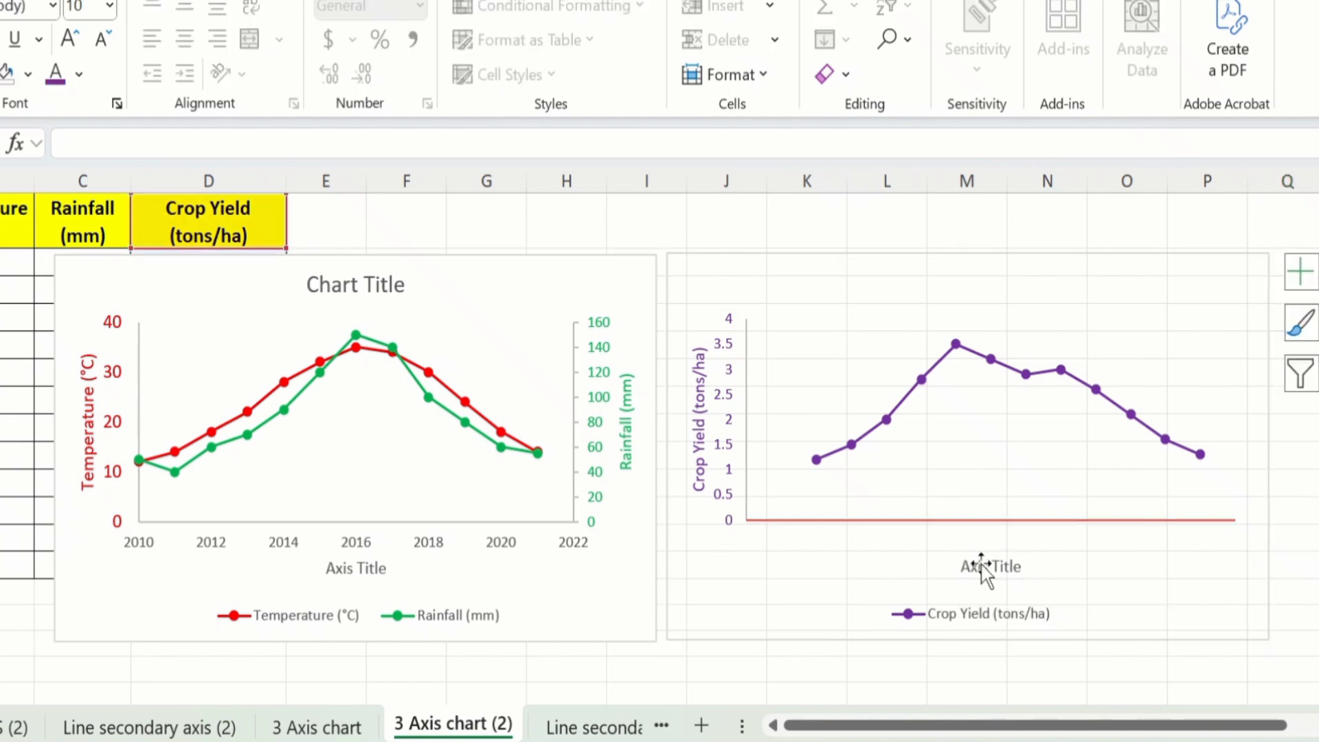
pyautogui.press('Delete')
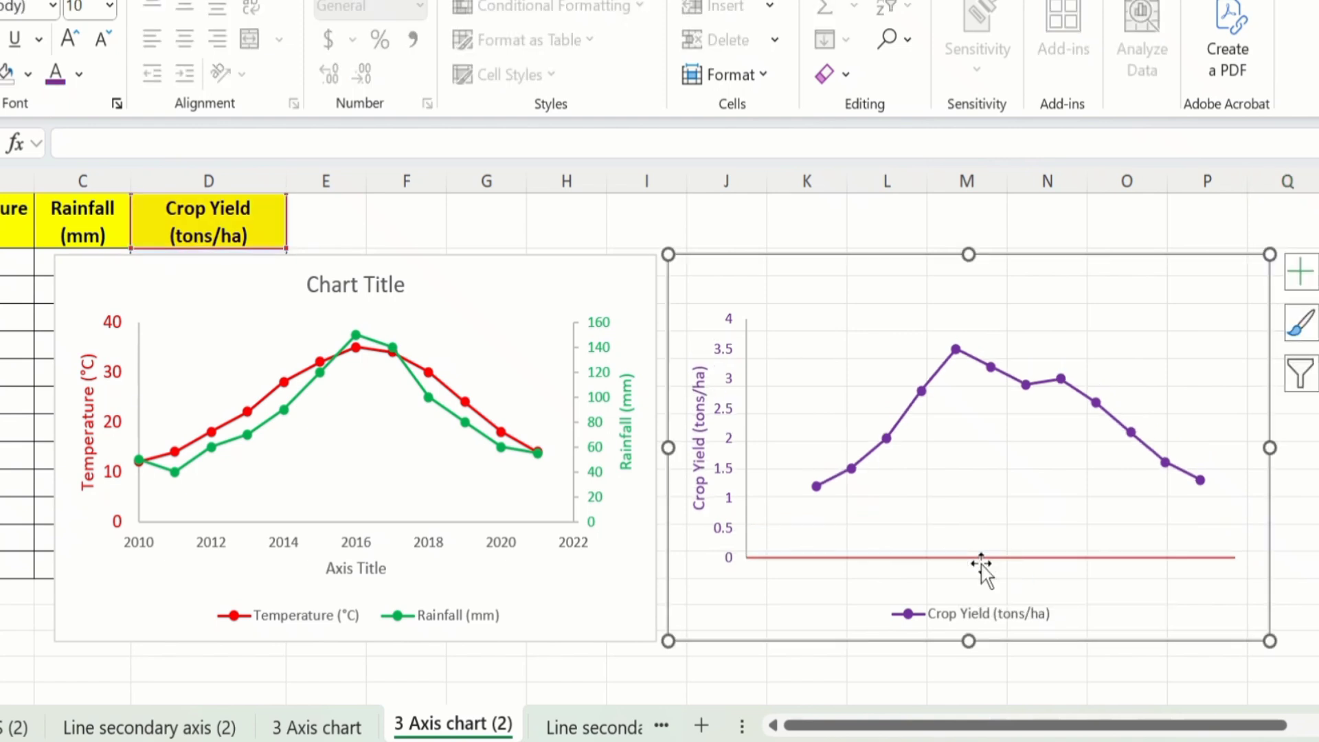
pyautogui.click(353, 570)
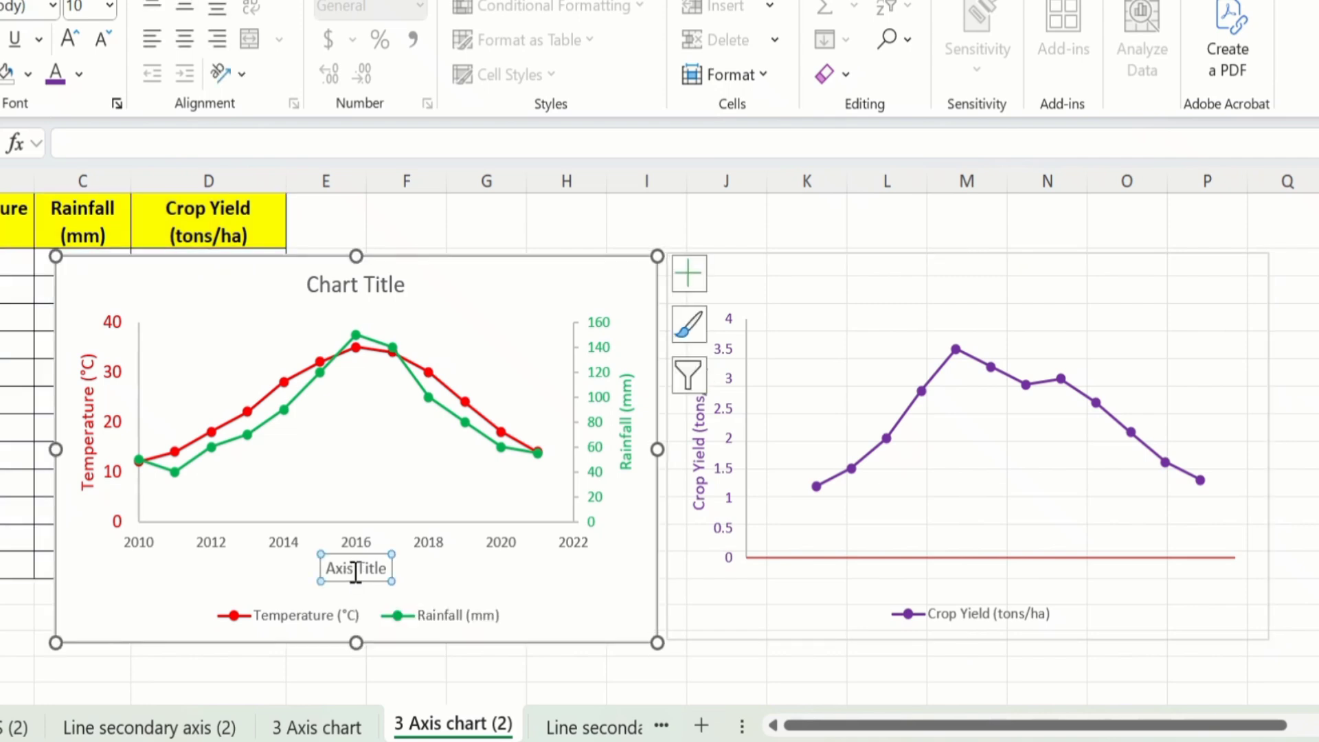
pyautogui.press('Delete')
pyautogui.click(824, 664)
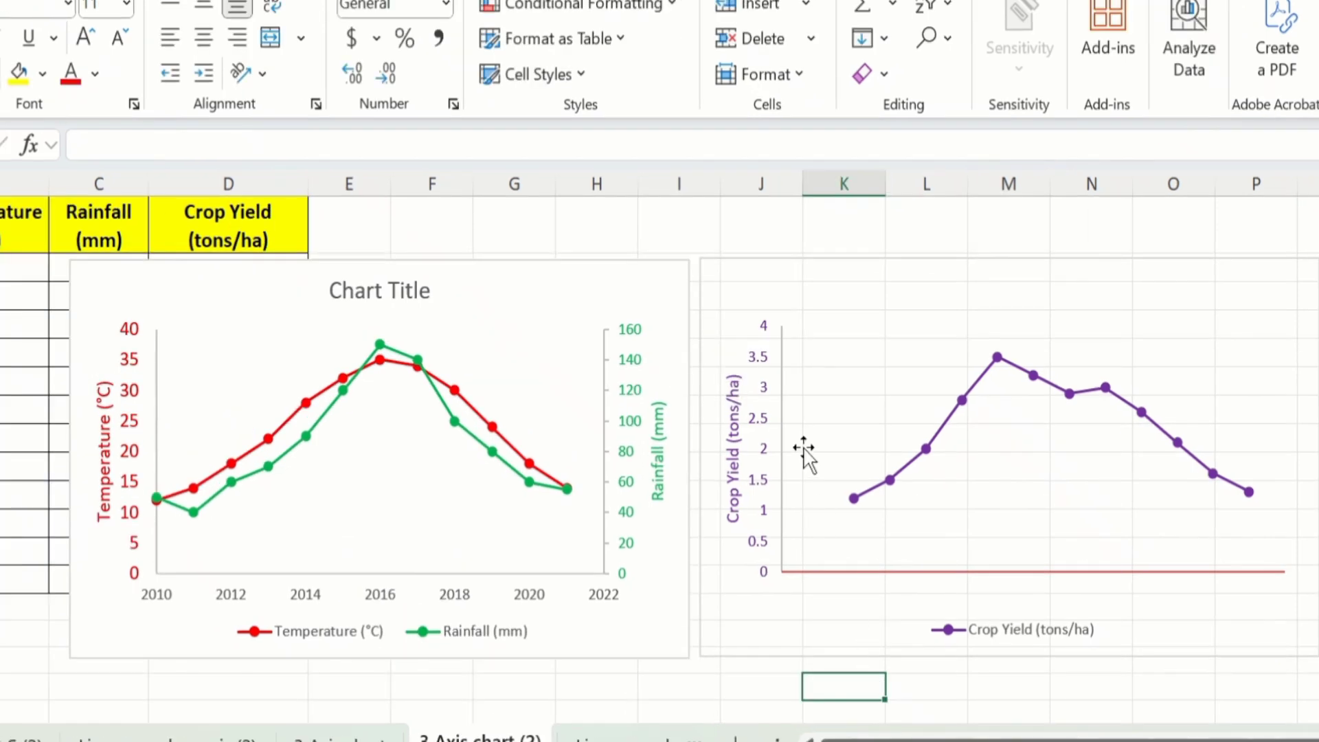
# Overlay the Crop Yield chart on the temperature and rainfall chart with horizontal axes aligned, and set the Crop Yield chart's horizontal axis line to No line.
pyautogui.click(746, 274)
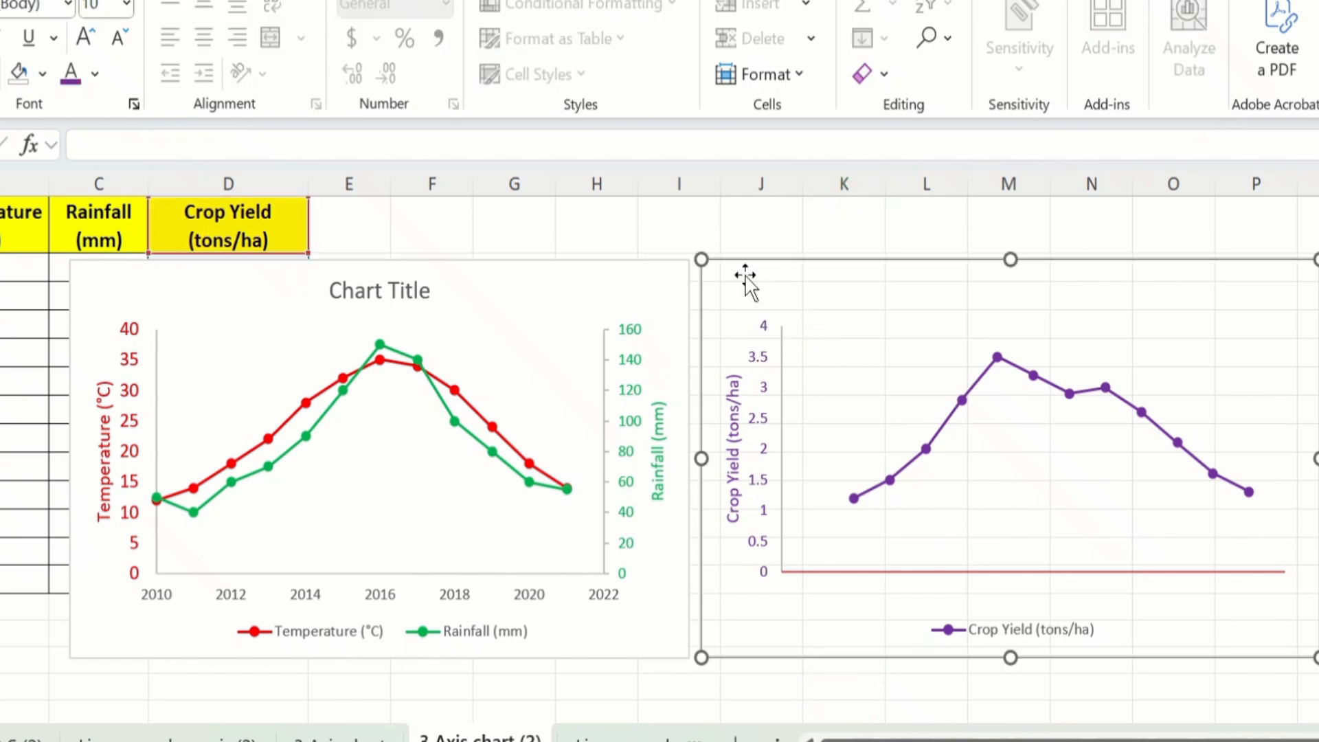
pyautogui.moveTo(745, 275); pyautogui.dragTo(44, 277)
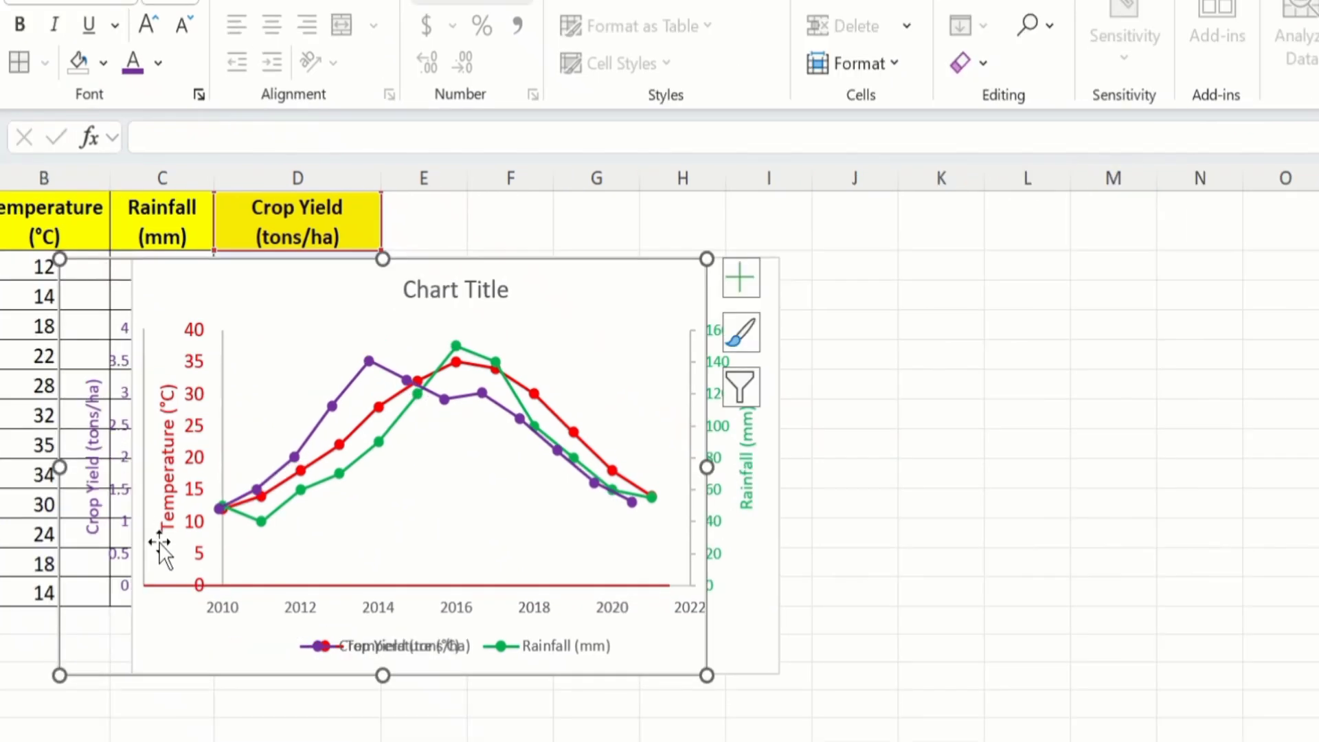
pyautogui.click(183, 588)
pyautogui.rightClick(183, 585)
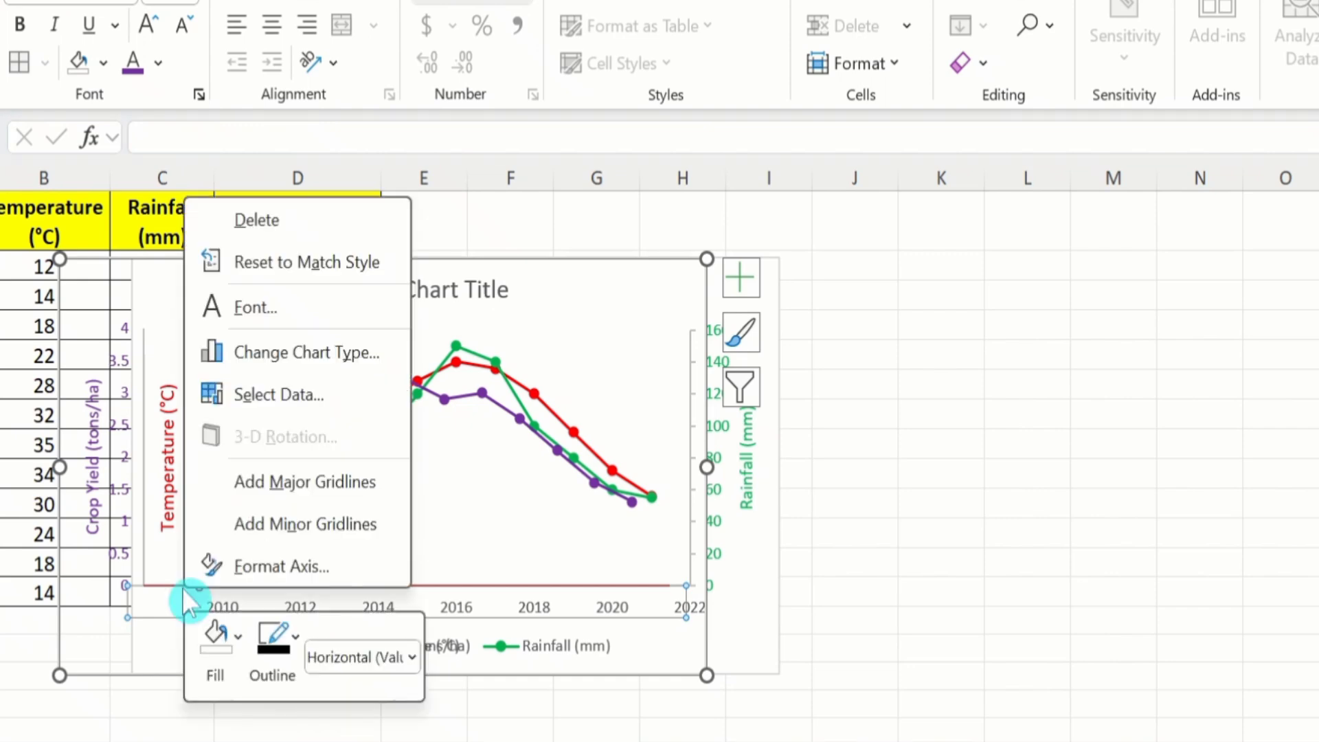
pyautogui.click(266, 577)
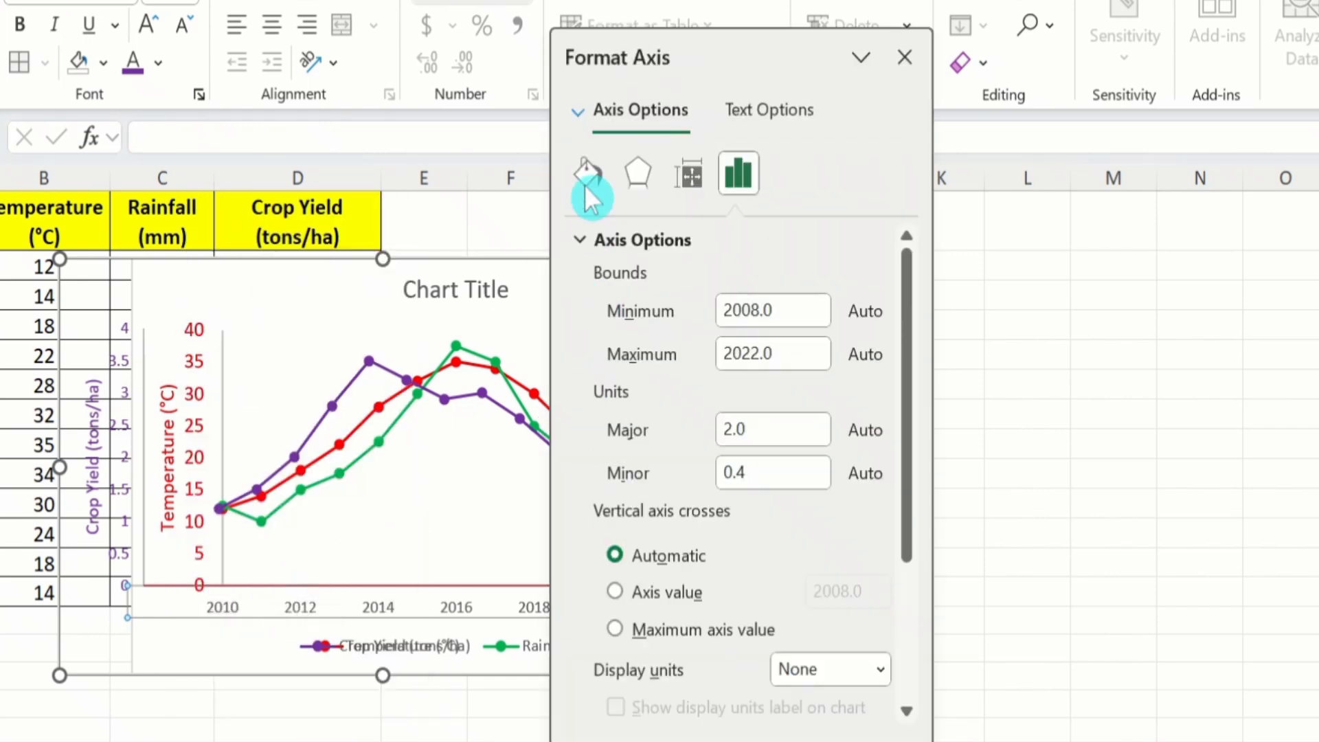
pyautogui.click(586, 167)
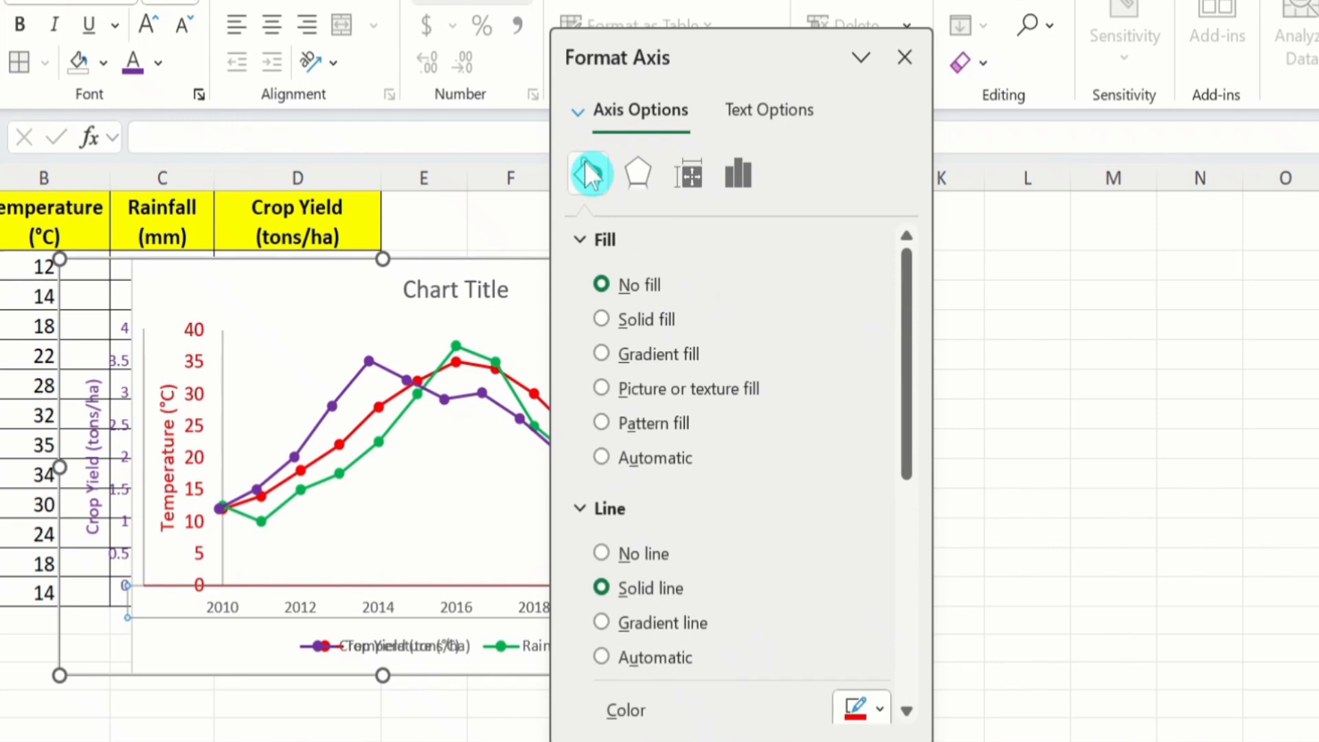
pyautogui.click(601, 553)
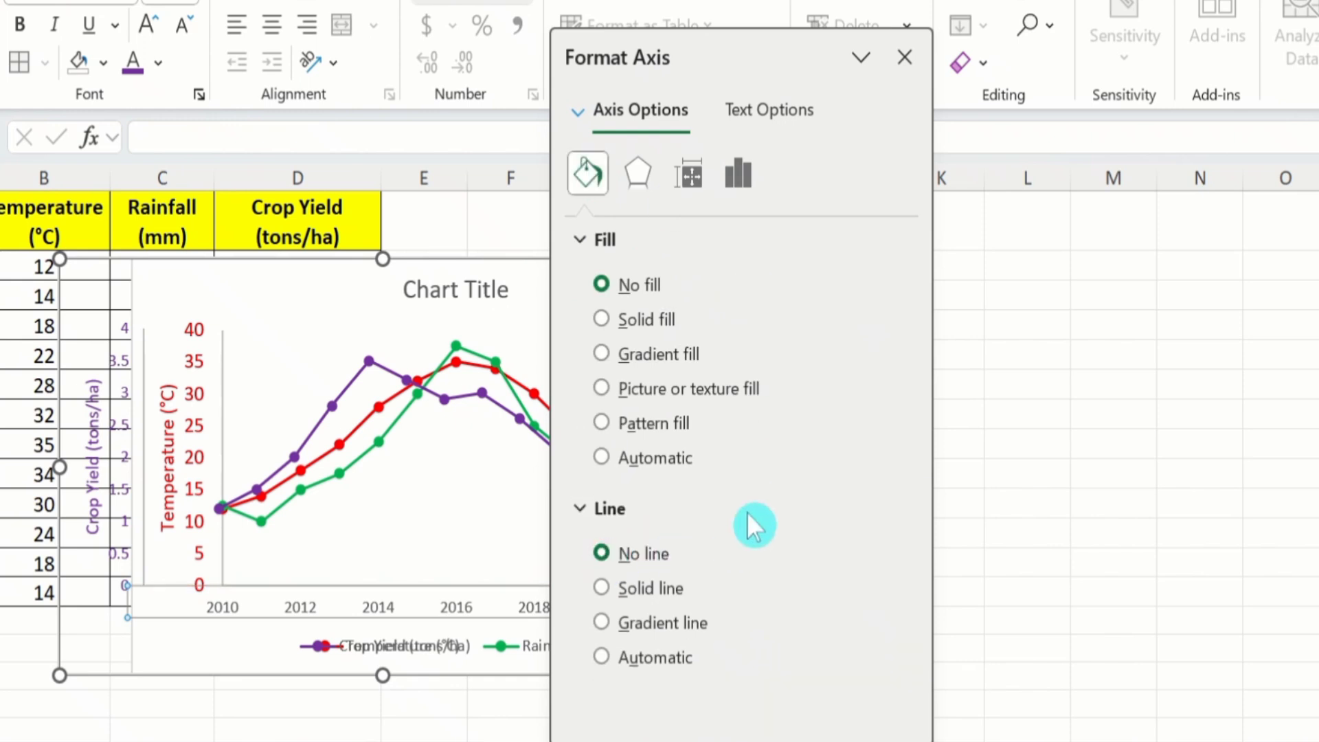
pyautogui.click(904, 56)
pyautogui.click(916, 439)
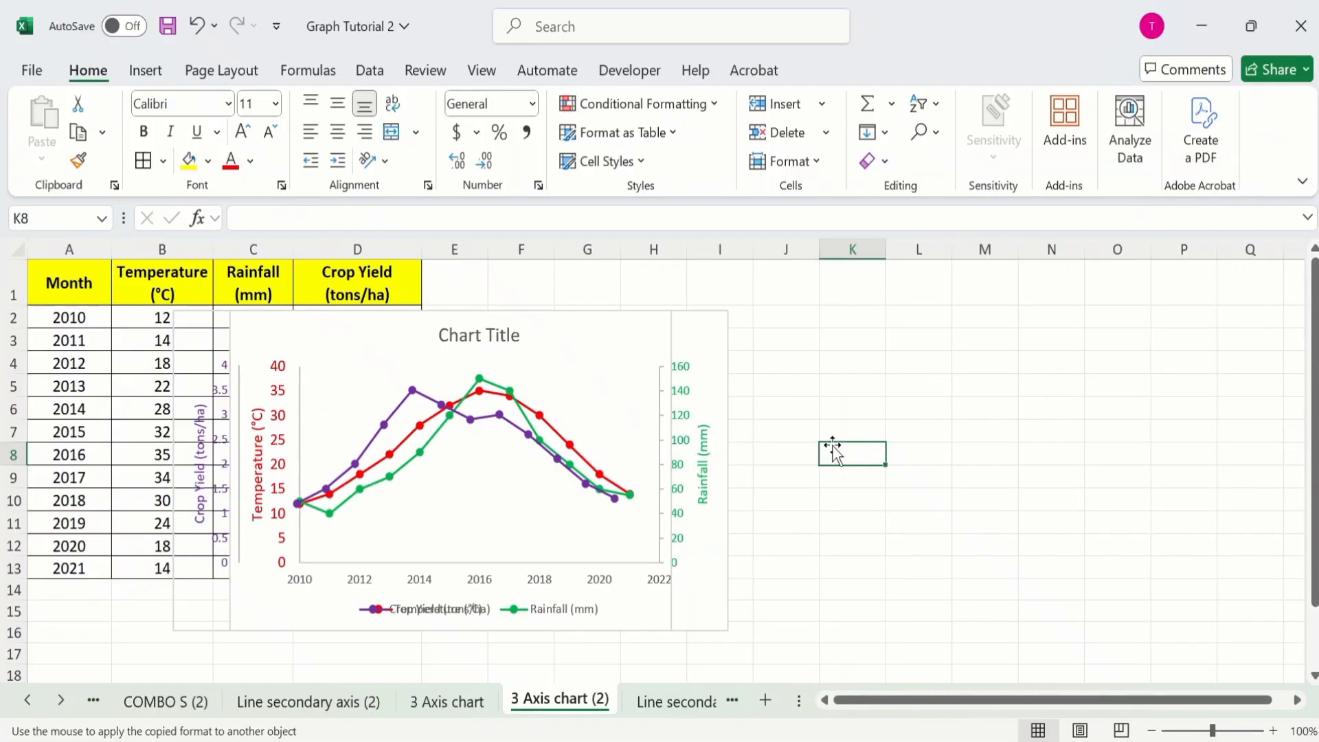
# Move the temperature and rainfall chart off the Crop Yield chart, and set the Crop Yield chart area to No Outline.
pyautogui.click(709, 328)
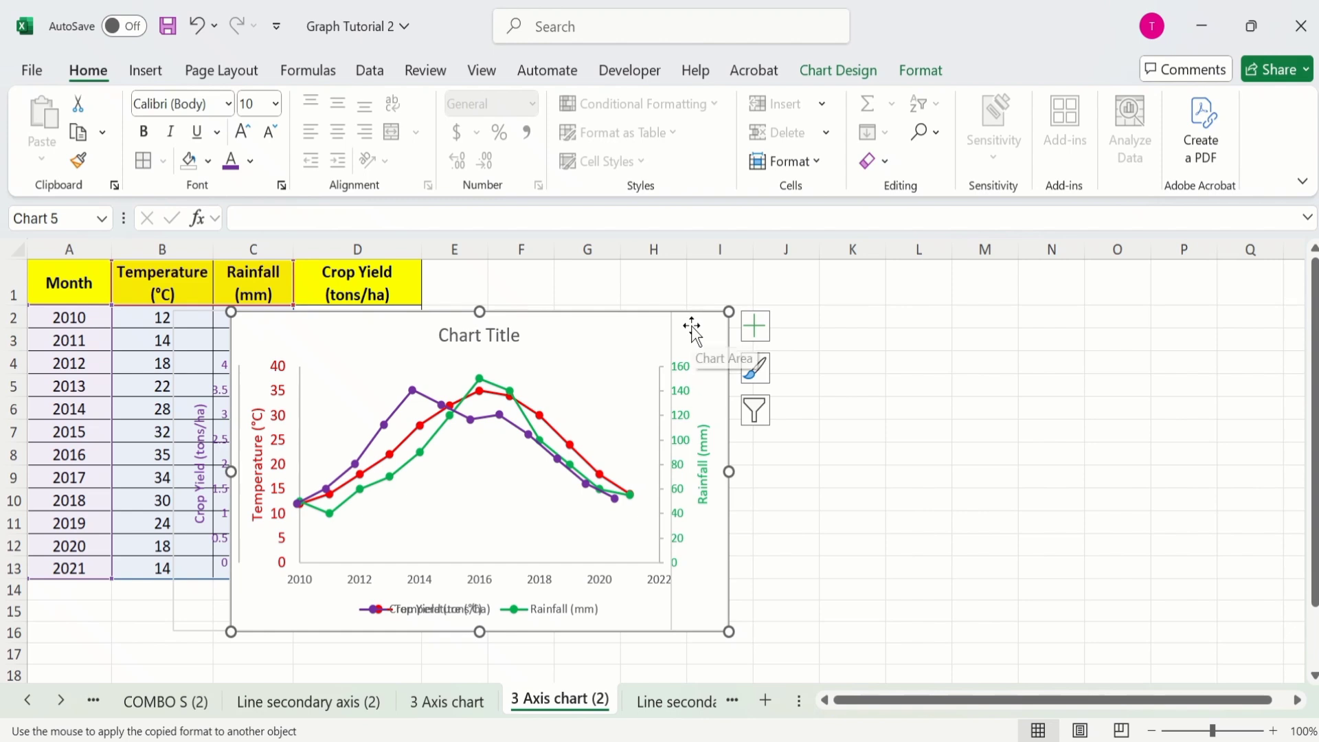
pyautogui.moveTo(691, 326); pyautogui.dragTo(1158, 318)
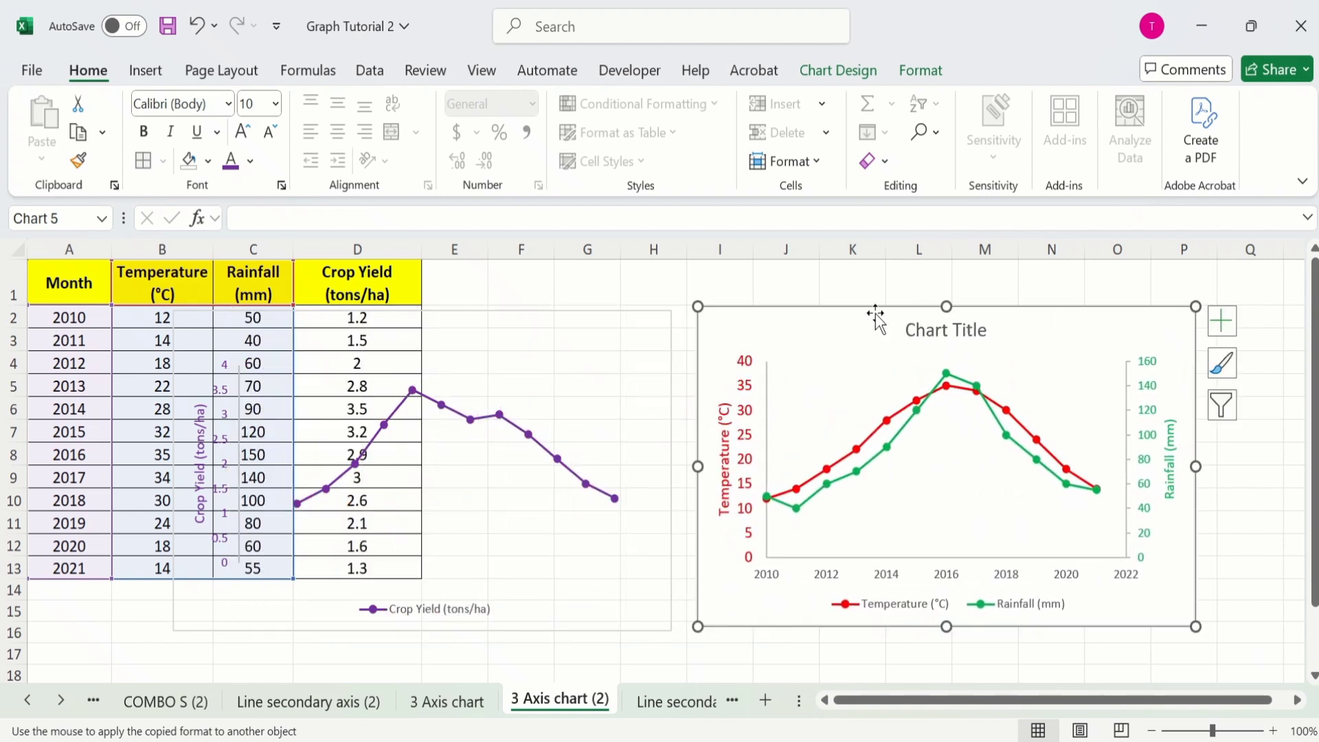
pyautogui.click(633, 326)
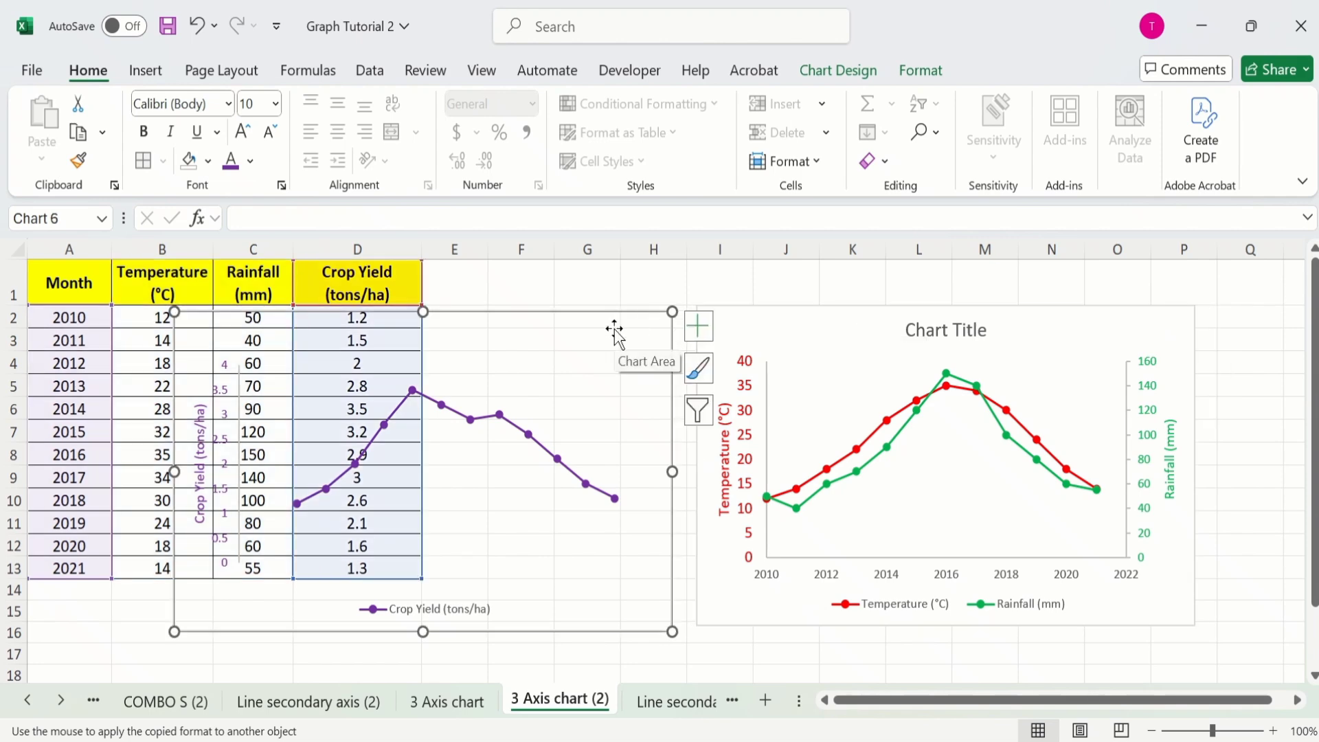
pyautogui.rightClick(614, 328)
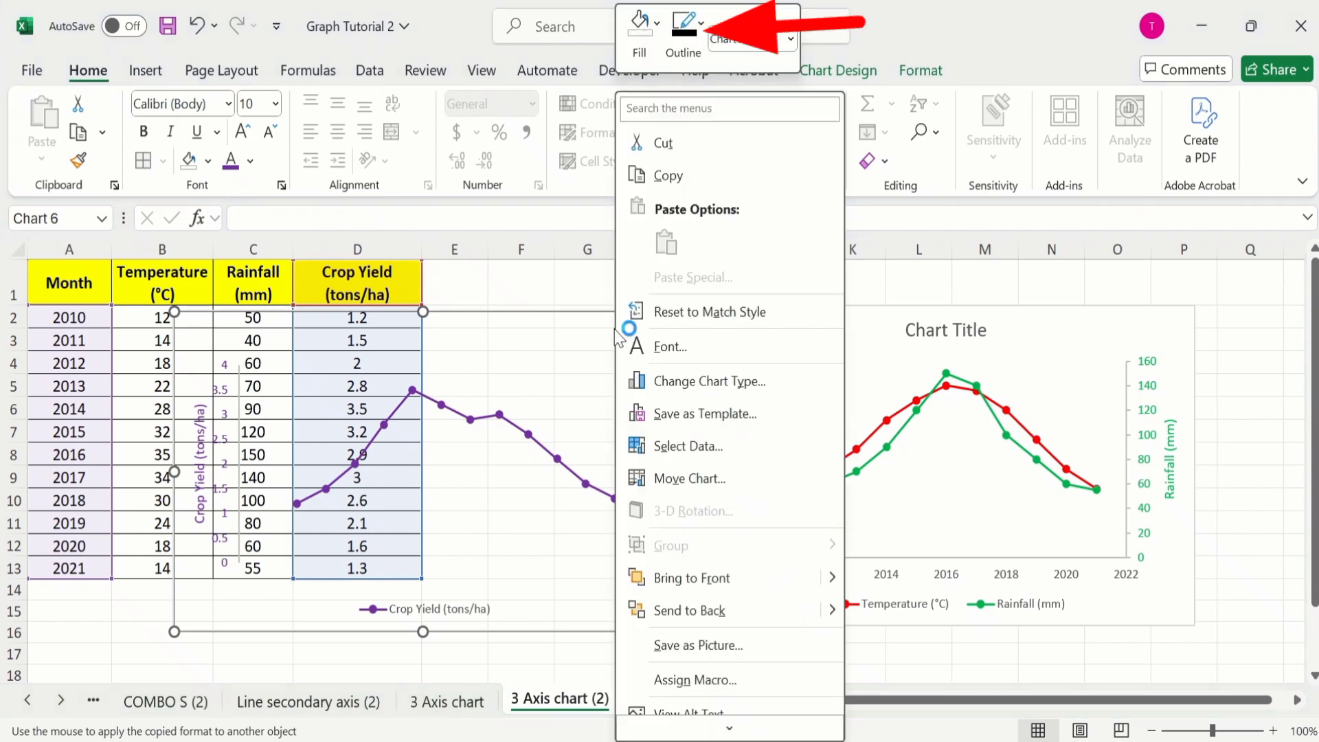
pyautogui.click(696, 42)
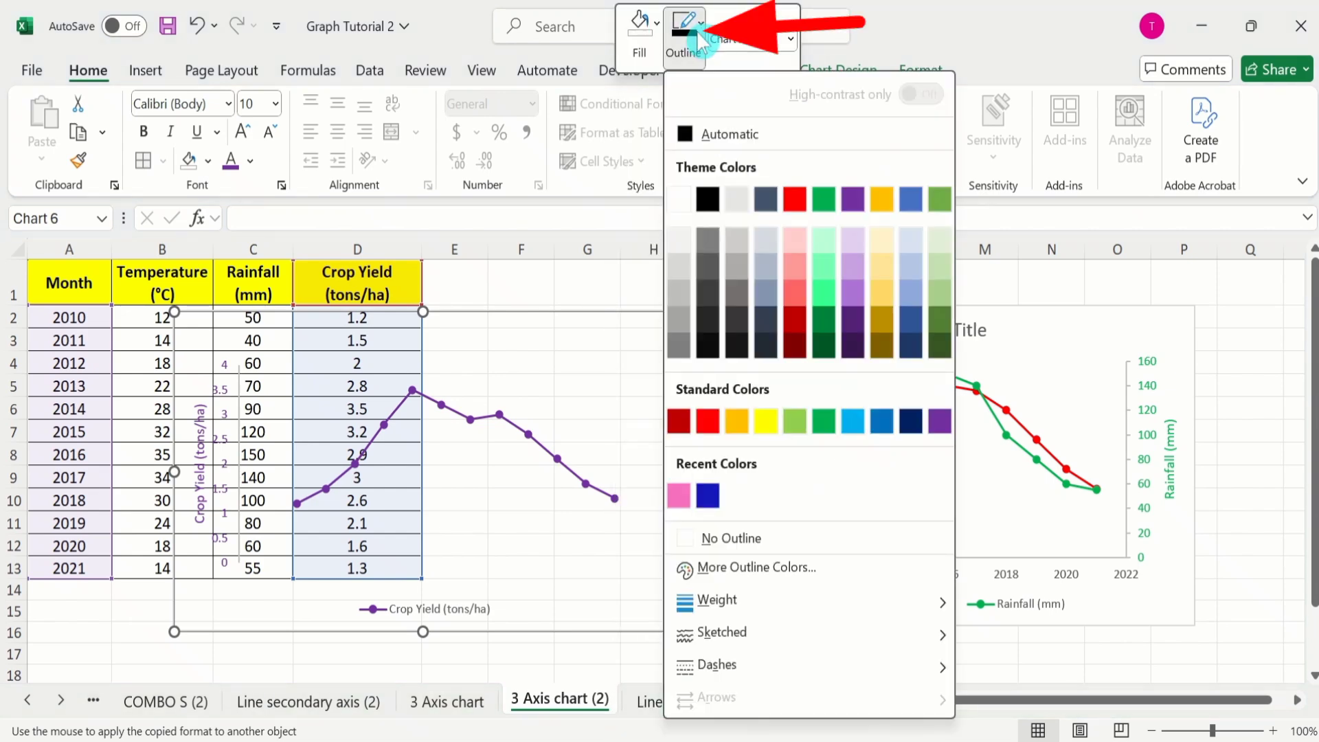
pyautogui.click(730, 537)
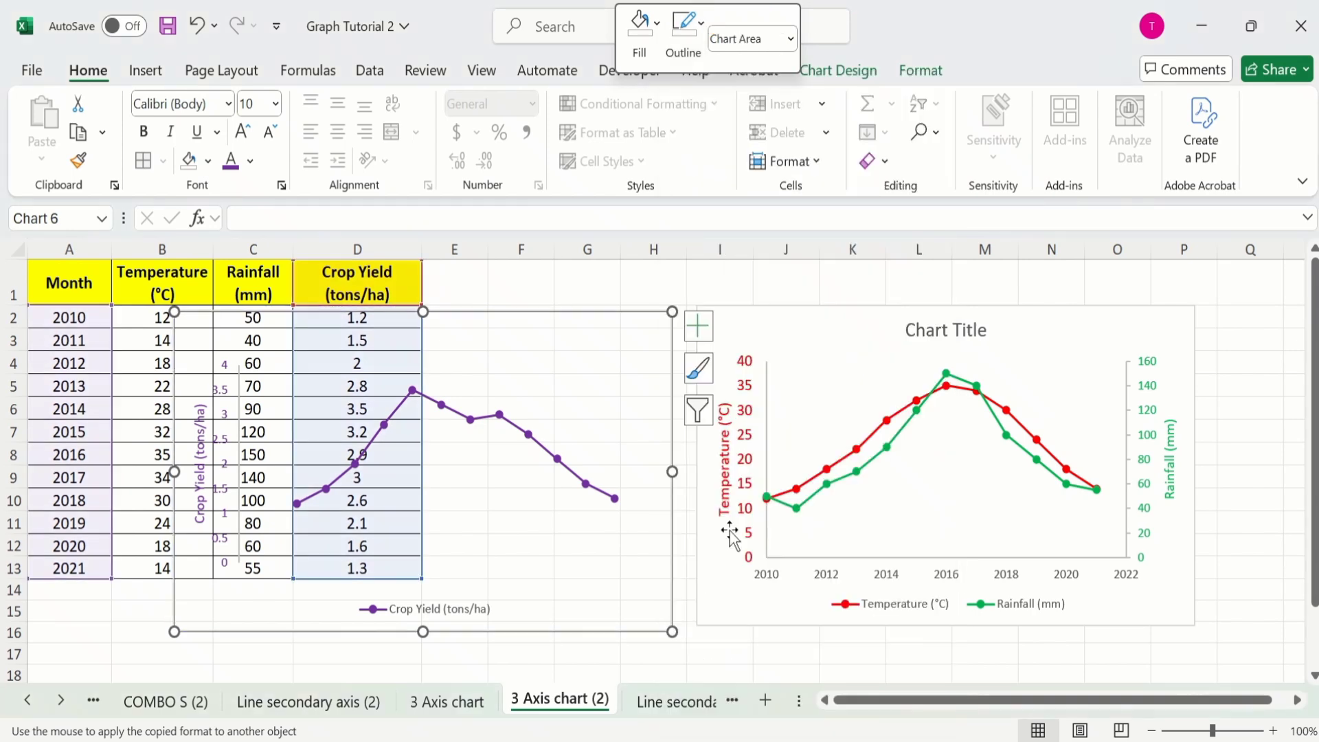
# Set the temperature and rainfall chart area to No Outline, and deselect the charts.
pyautogui.click(742, 328)
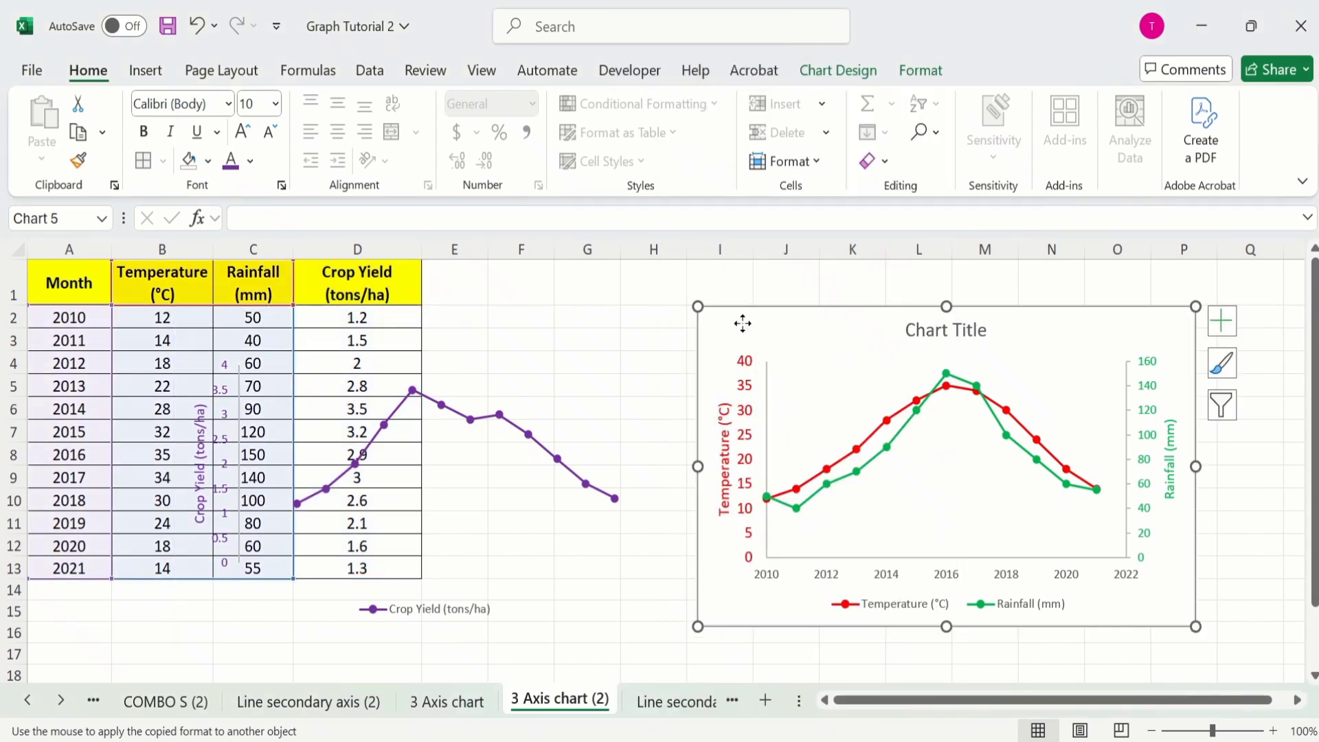
pyautogui.rightClick(742, 322)
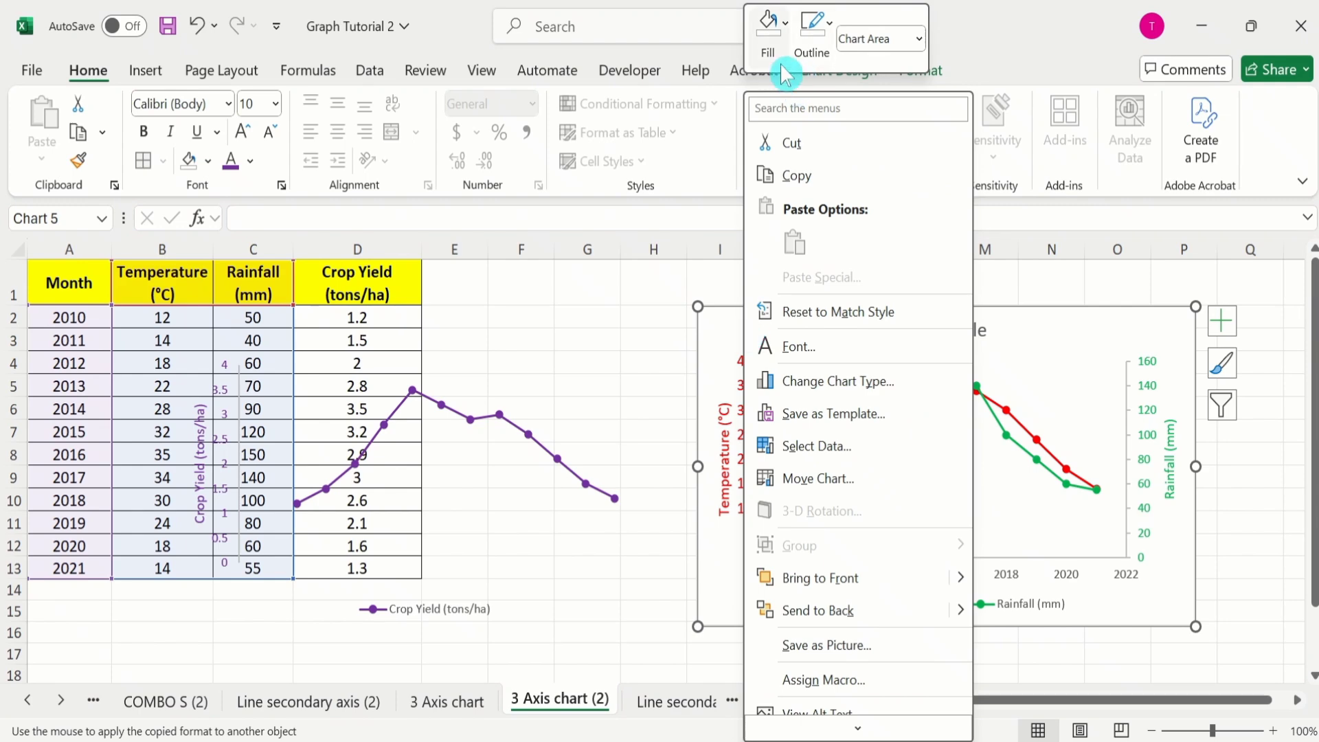
pyautogui.click(820, 40)
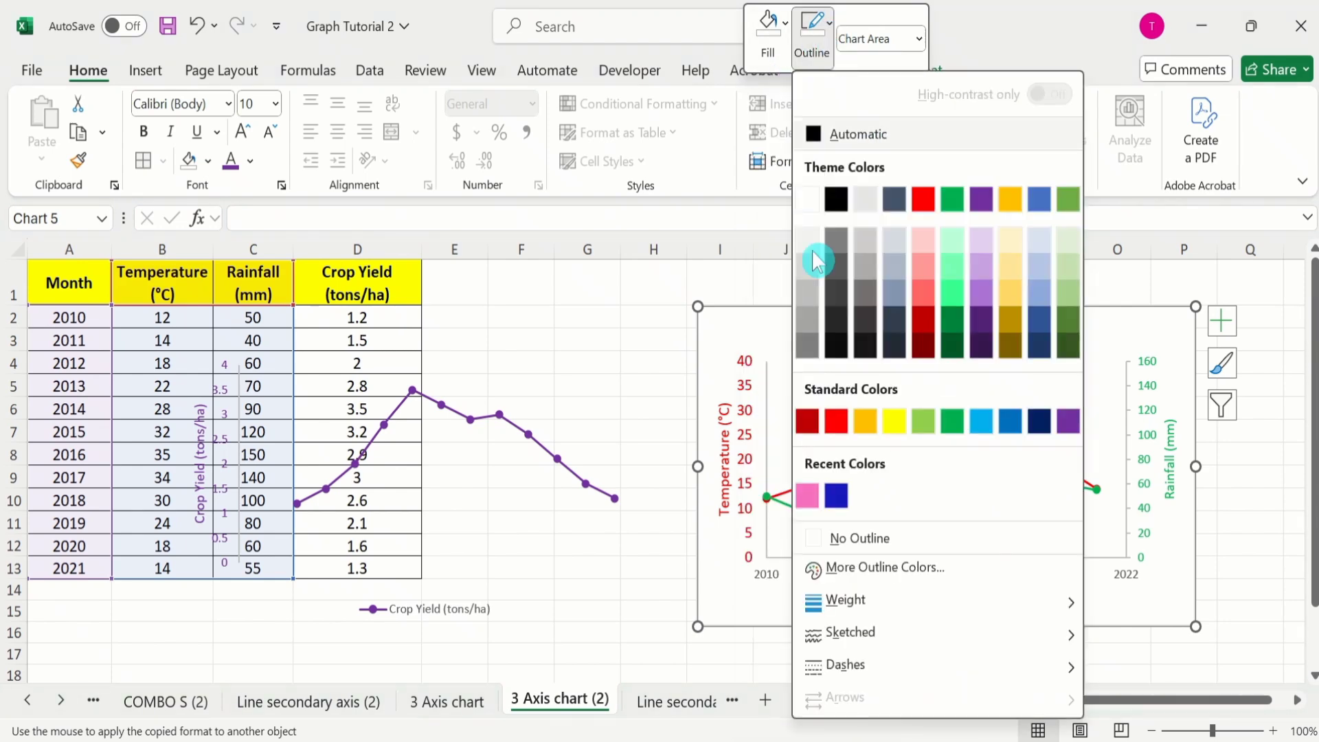
pyautogui.click(853, 538)
pyautogui.click(197, 343)
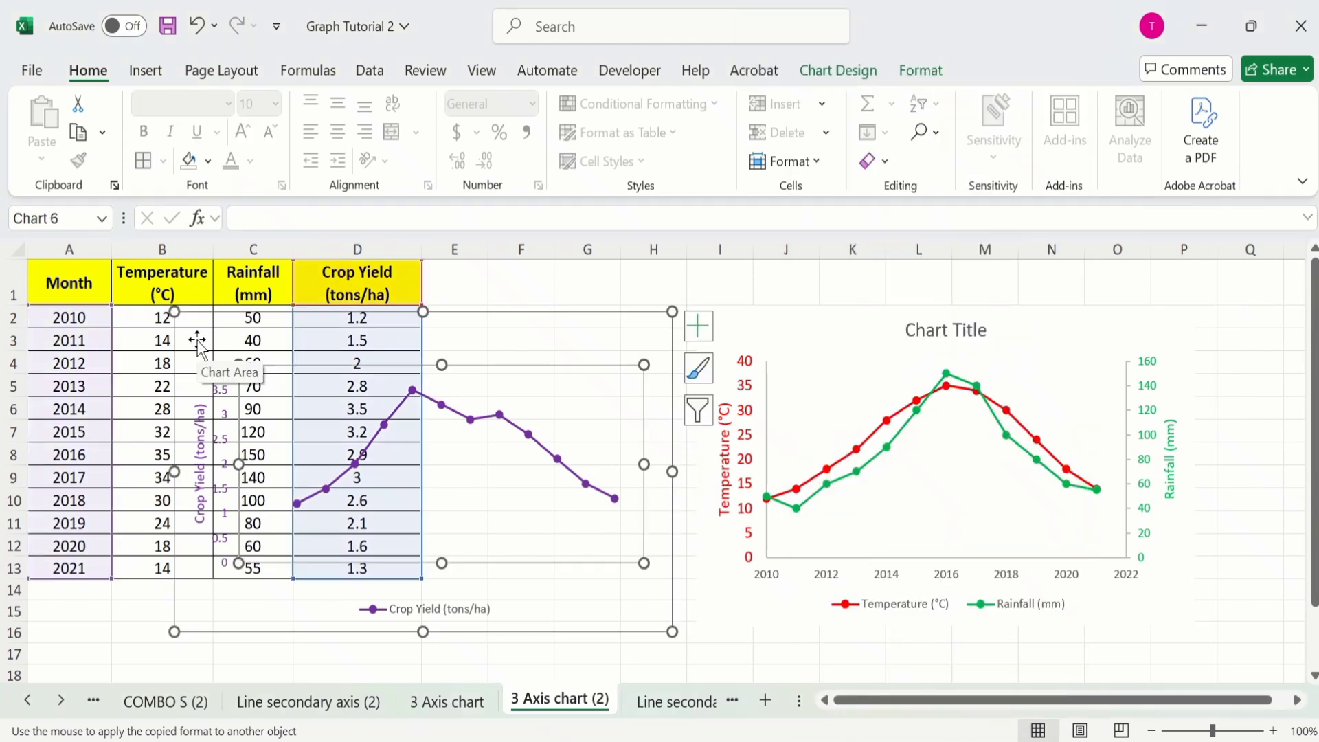
pyautogui.click(567, 283)
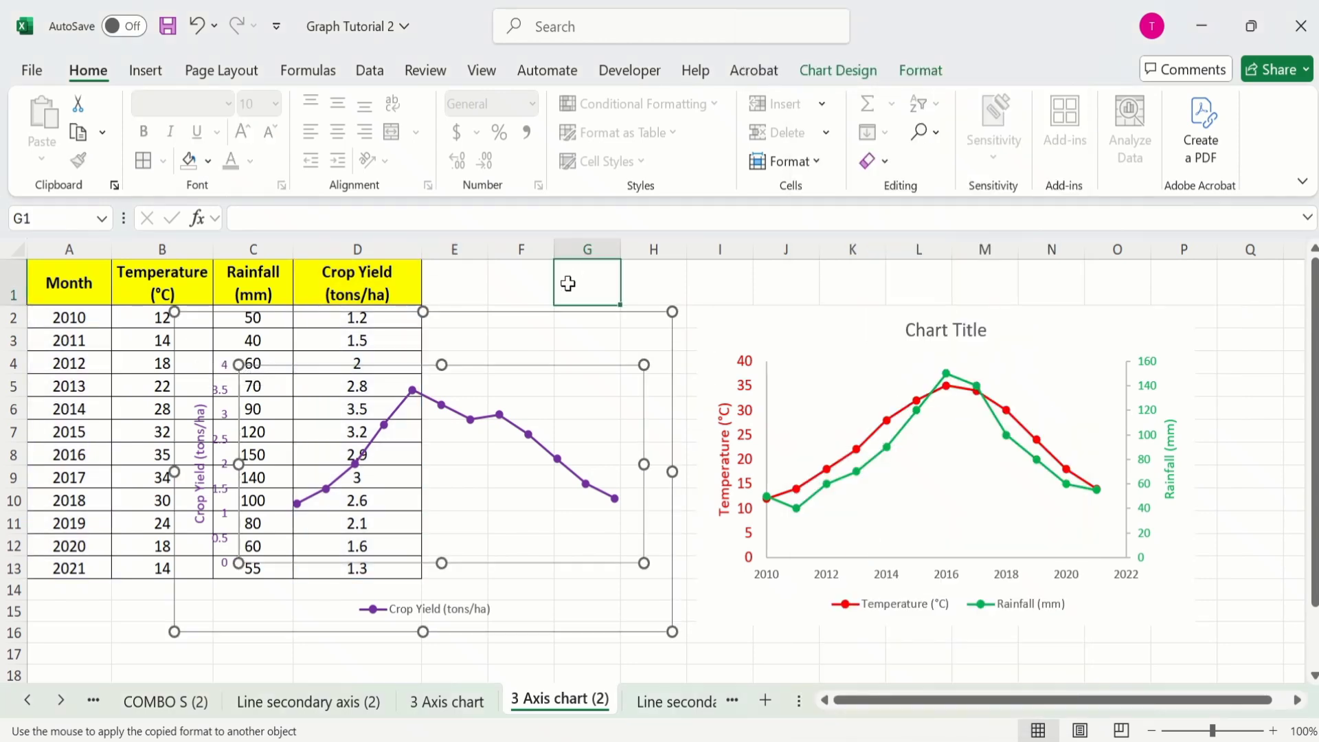
# Overlay the Crop Yield chart on the temperature and rainfall chart, matching the zero levels and the 2010 starting points.
pyautogui.click(215, 343)
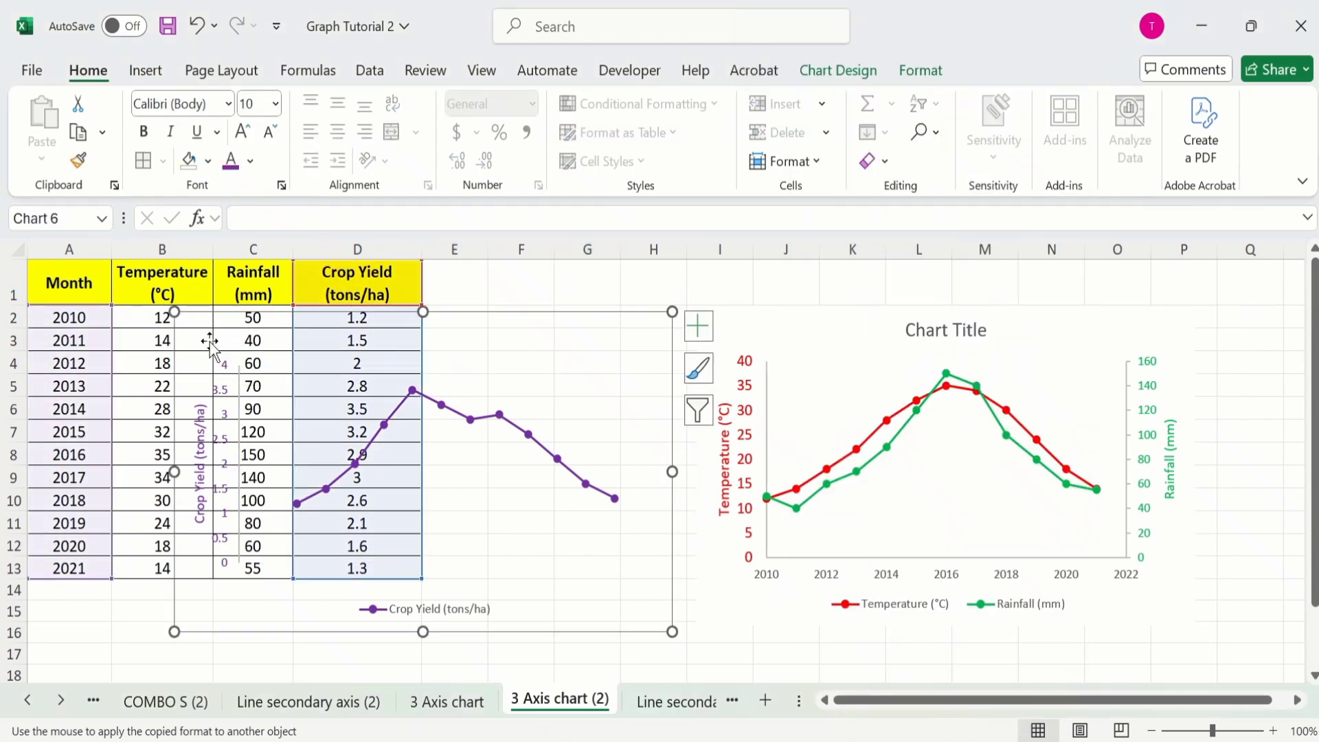
pyautogui.moveTo(202, 338); pyautogui.dragTo(671, 334)
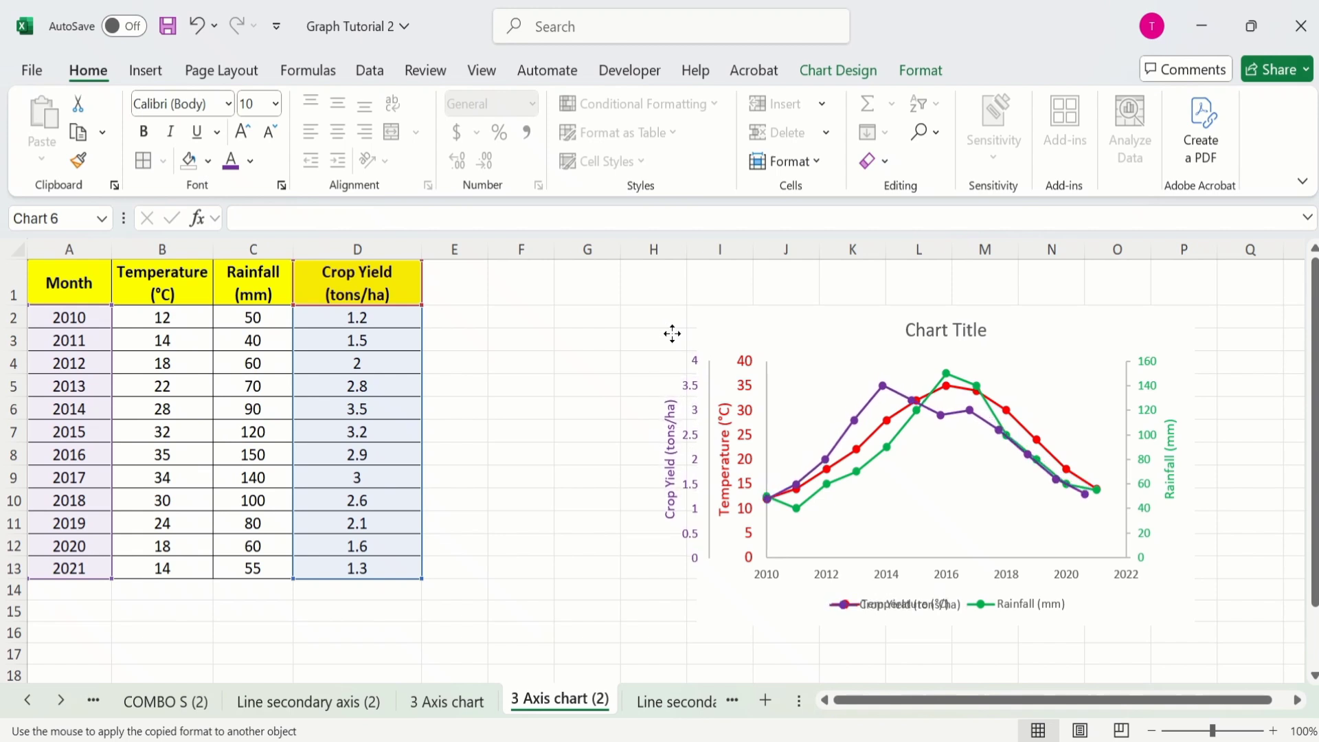
pyautogui.moveTo(671, 334); pyautogui.dragTo(672, 335)
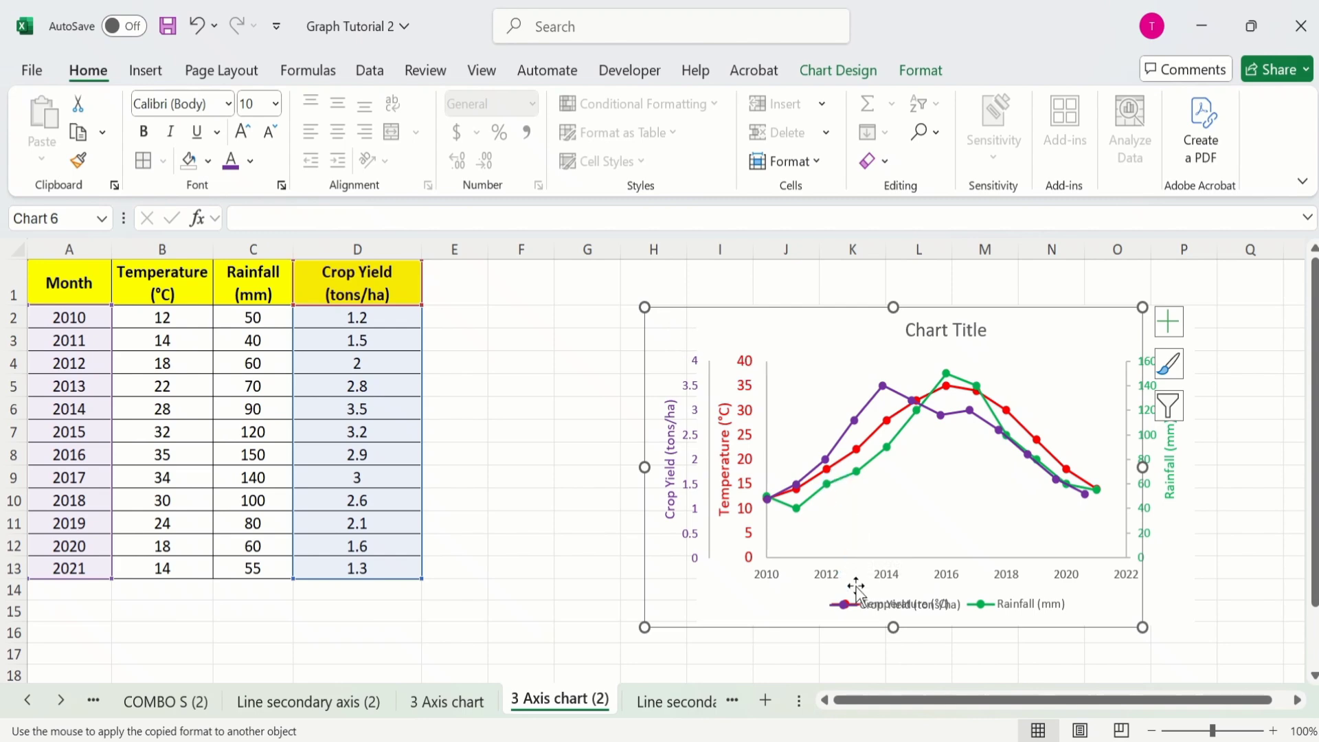
# Move the Crop Yield legend to the left of the Temperature legend entry, clear of the overlap, and deselect the chart.
pyautogui.click(882, 608)
pyautogui.click(882, 608)
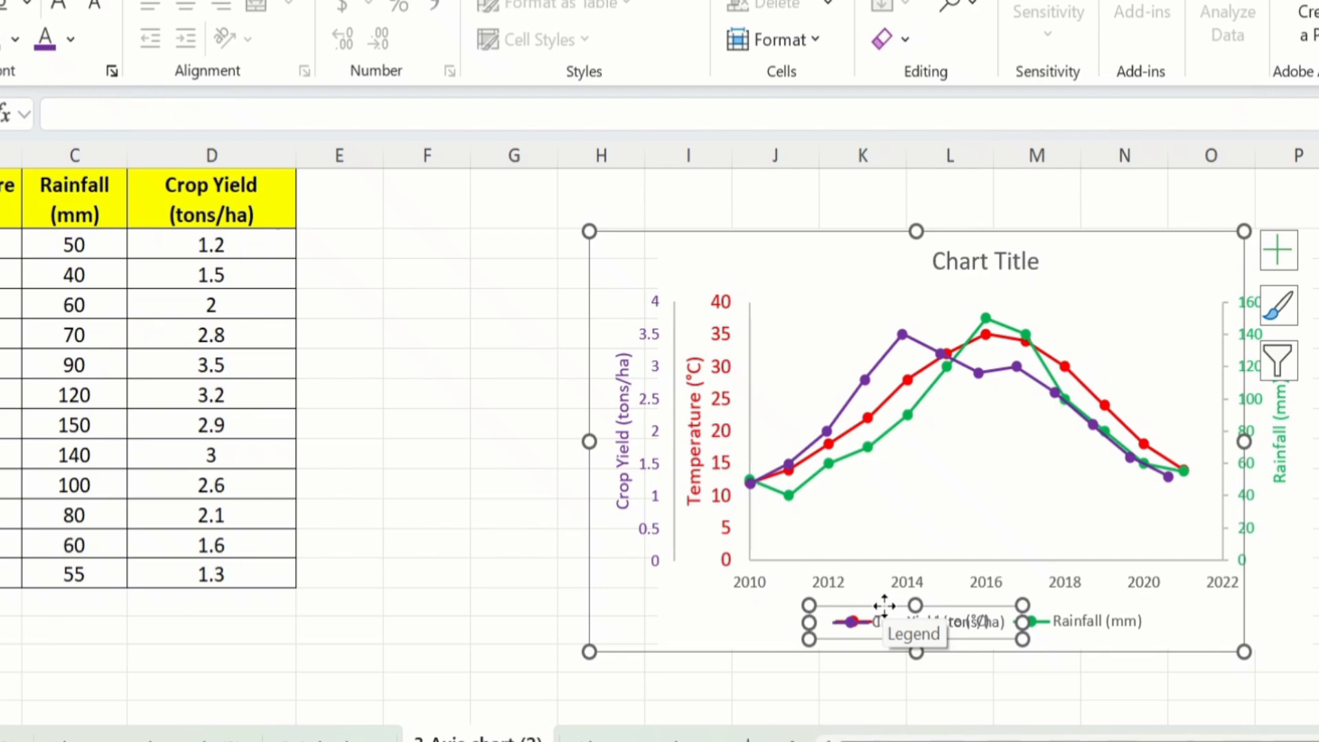
pyautogui.moveTo(883, 606); pyautogui.dragTo(720, 610)
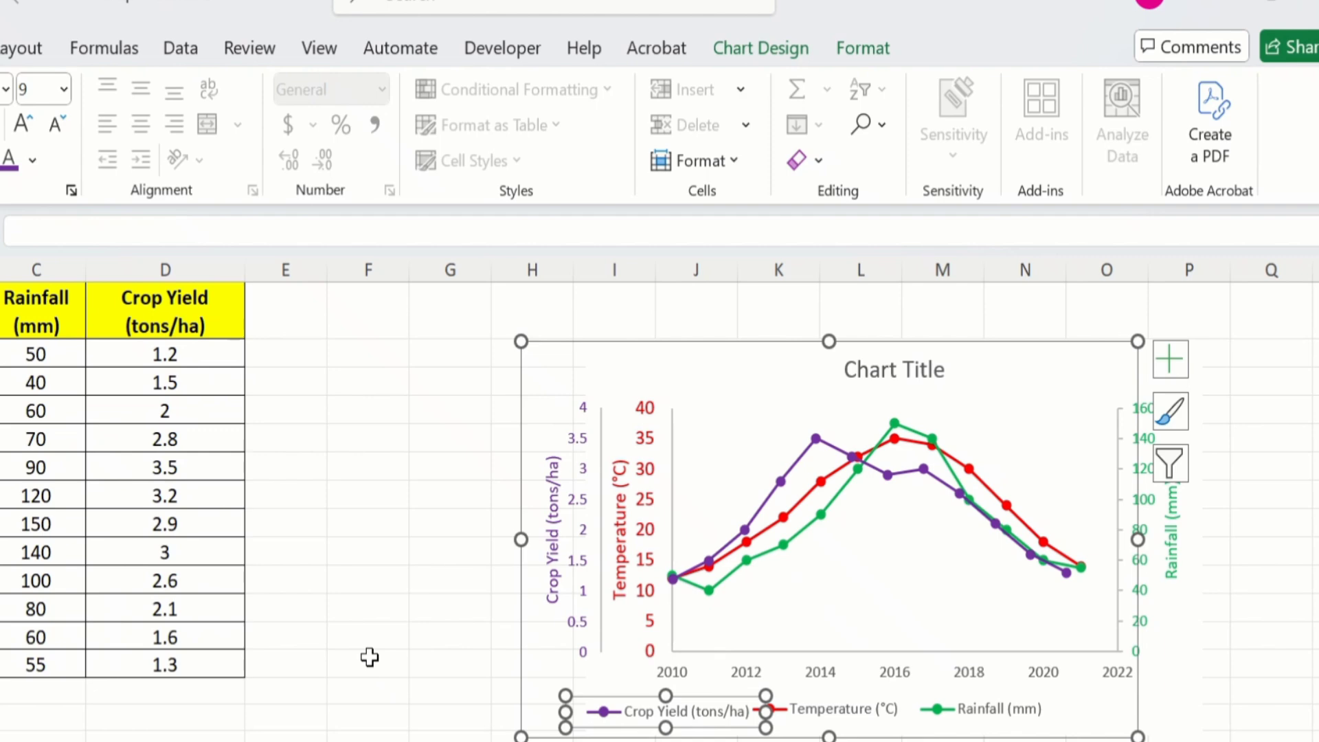
pyautogui.click(522, 586)
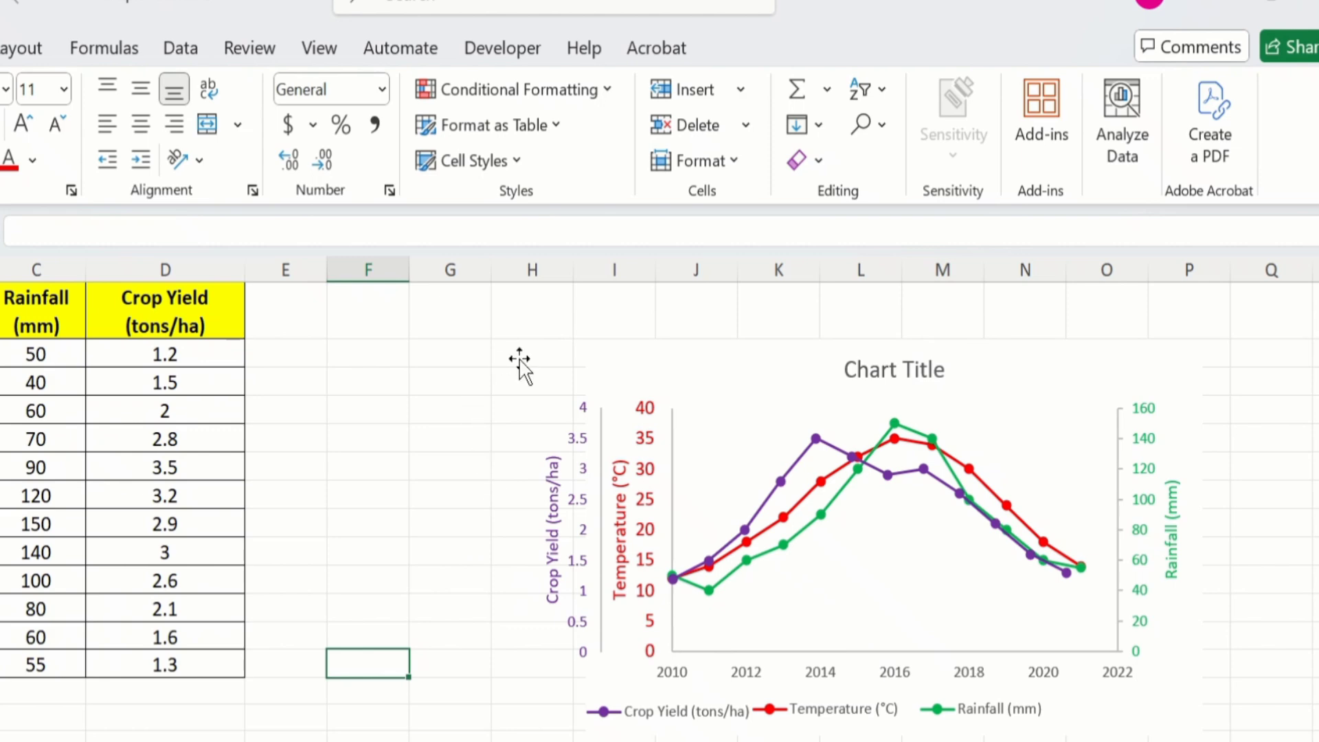
# Select both overlaid charts, align them with Align Middle, and deselect them.
pyautogui.click(1111, 382)
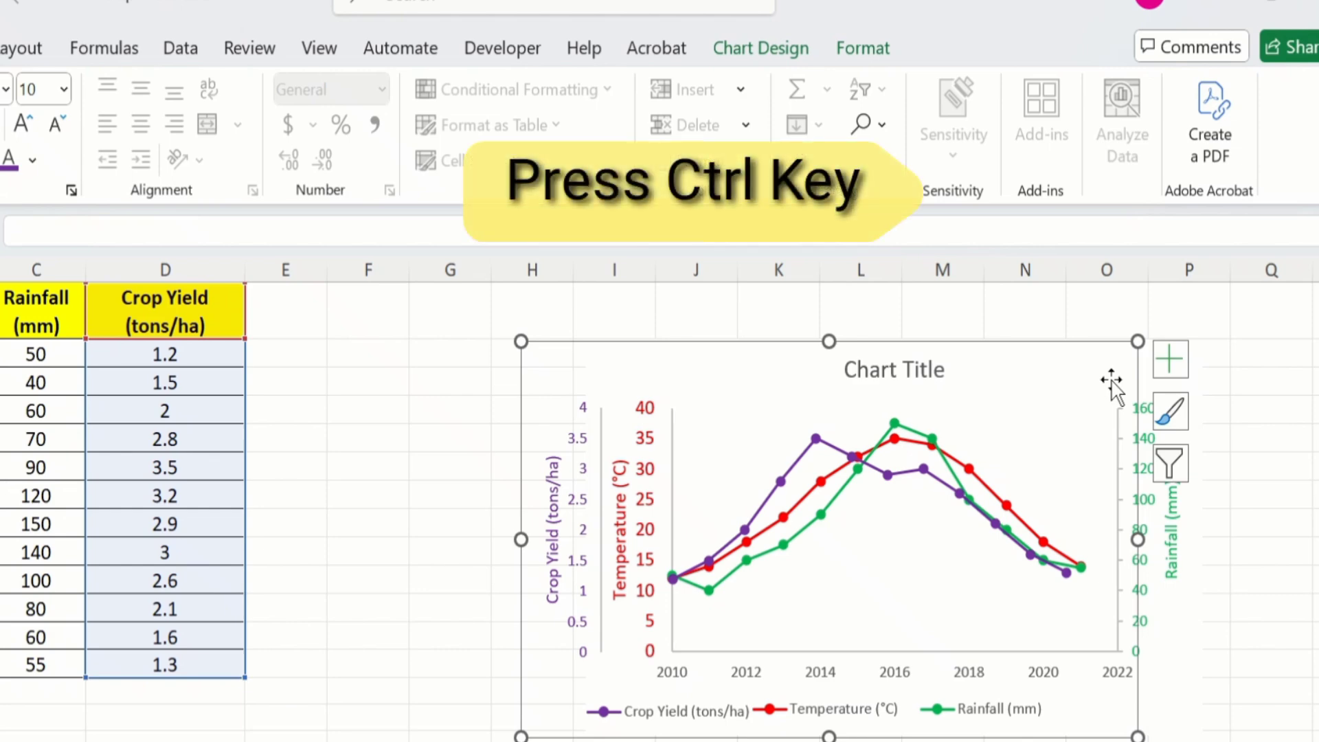
pyautogui.keyDown('ctrl'); pyautogui.click(1178, 615); pyautogui.keyUp('ctrl')
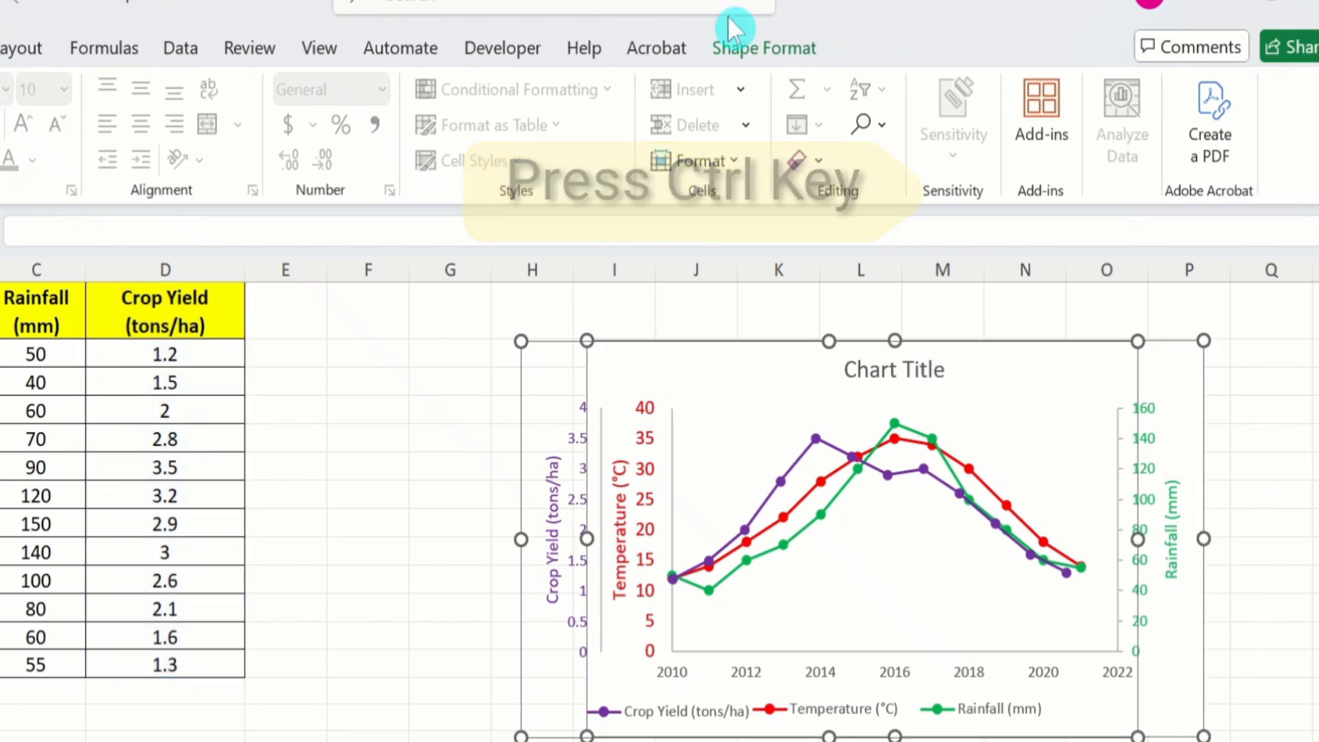
pyautogui.click(753, 46)
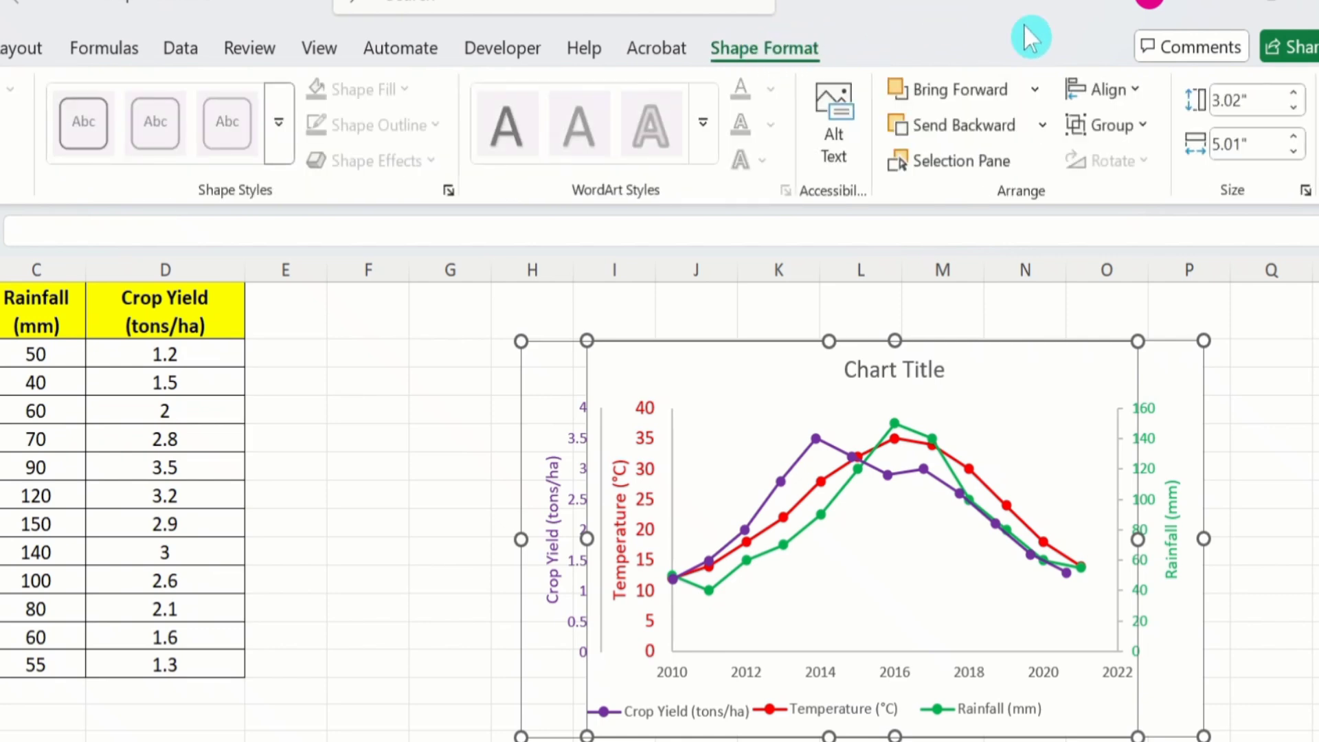
pyautogui.click(1134, 90)
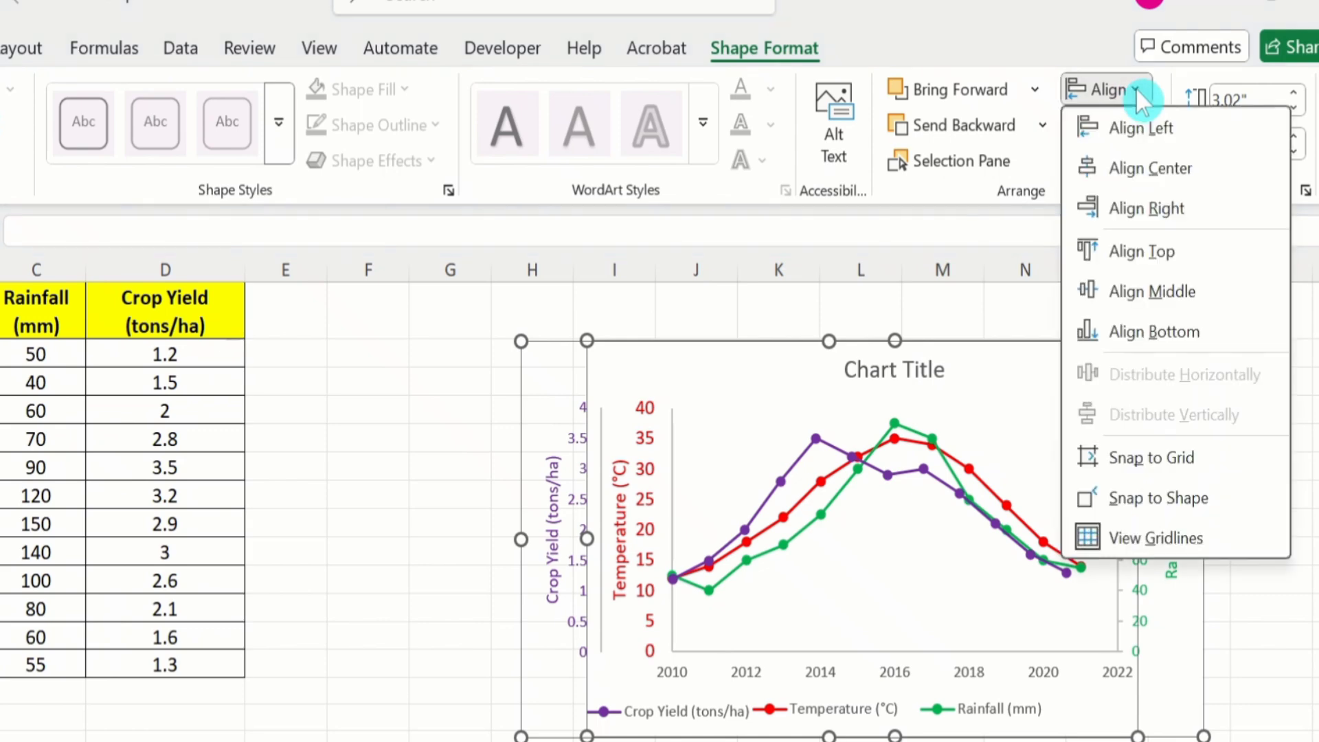
pyautogui.click(1140, 298)
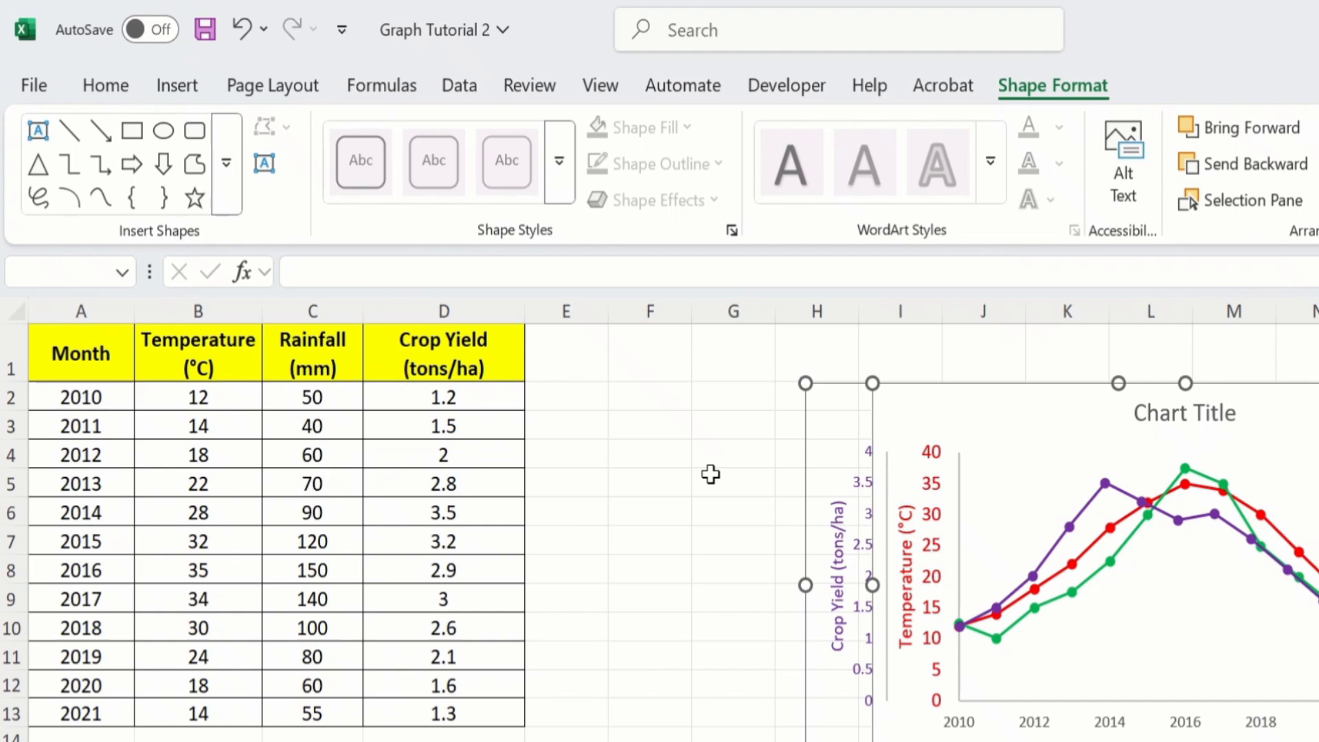
pyautogui.click(710, 474)
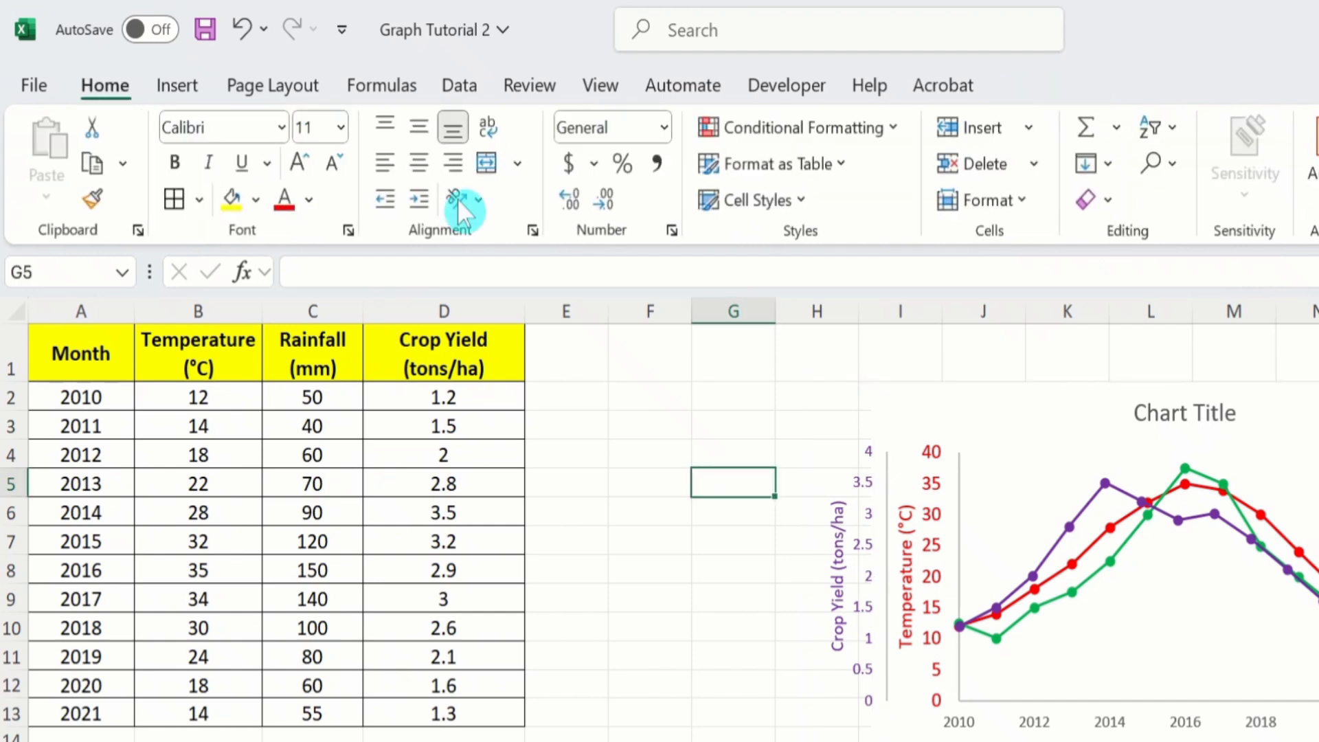
# Draw a text box about 3.48" high and 5.79" wide that covers both overlaid charts.
pyautogui.click(179, 85)
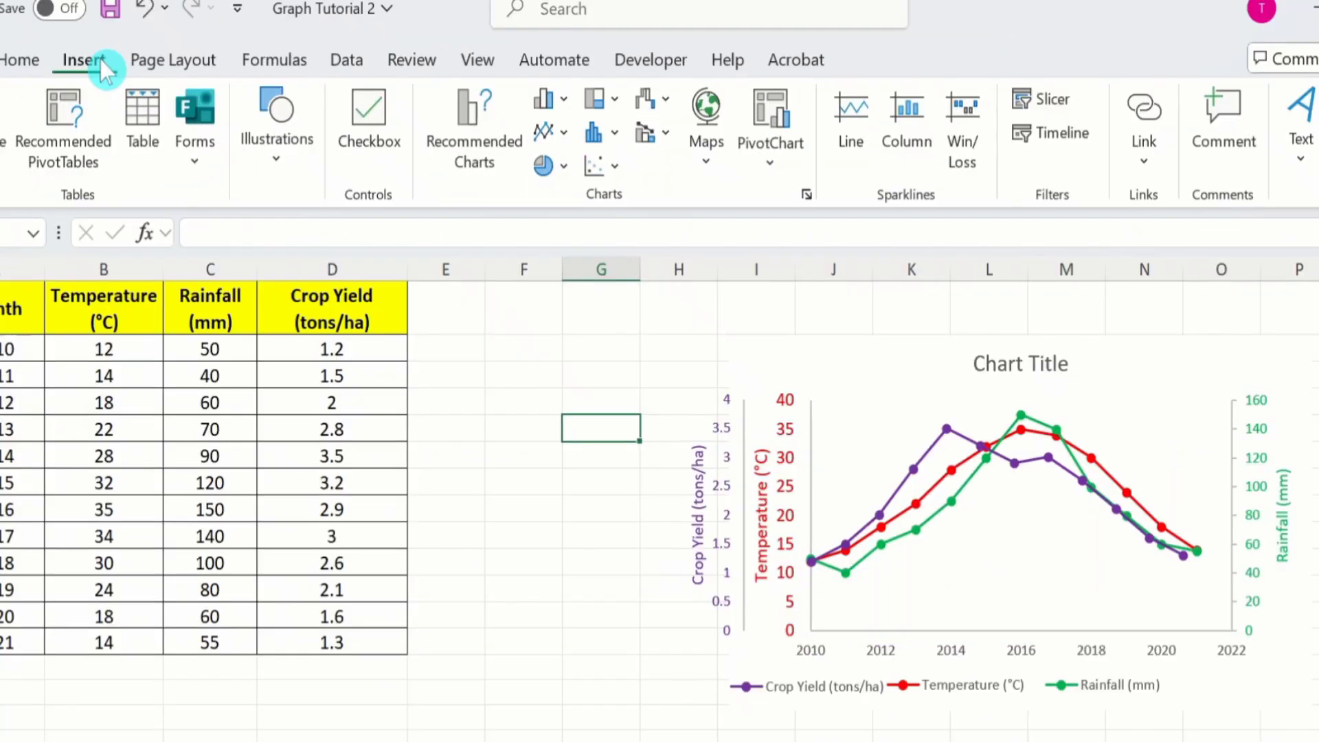
pyautogui.click(282, 167)
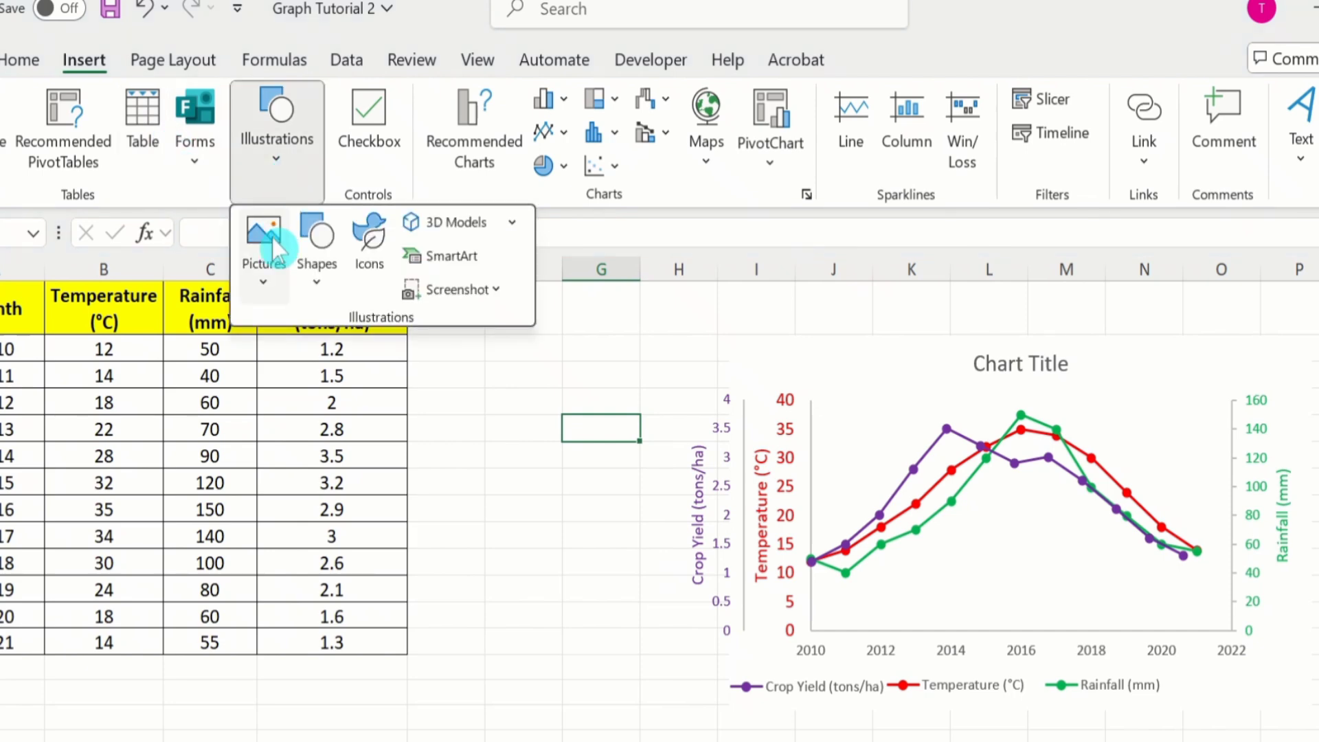
pyautogui.click(315, 287)
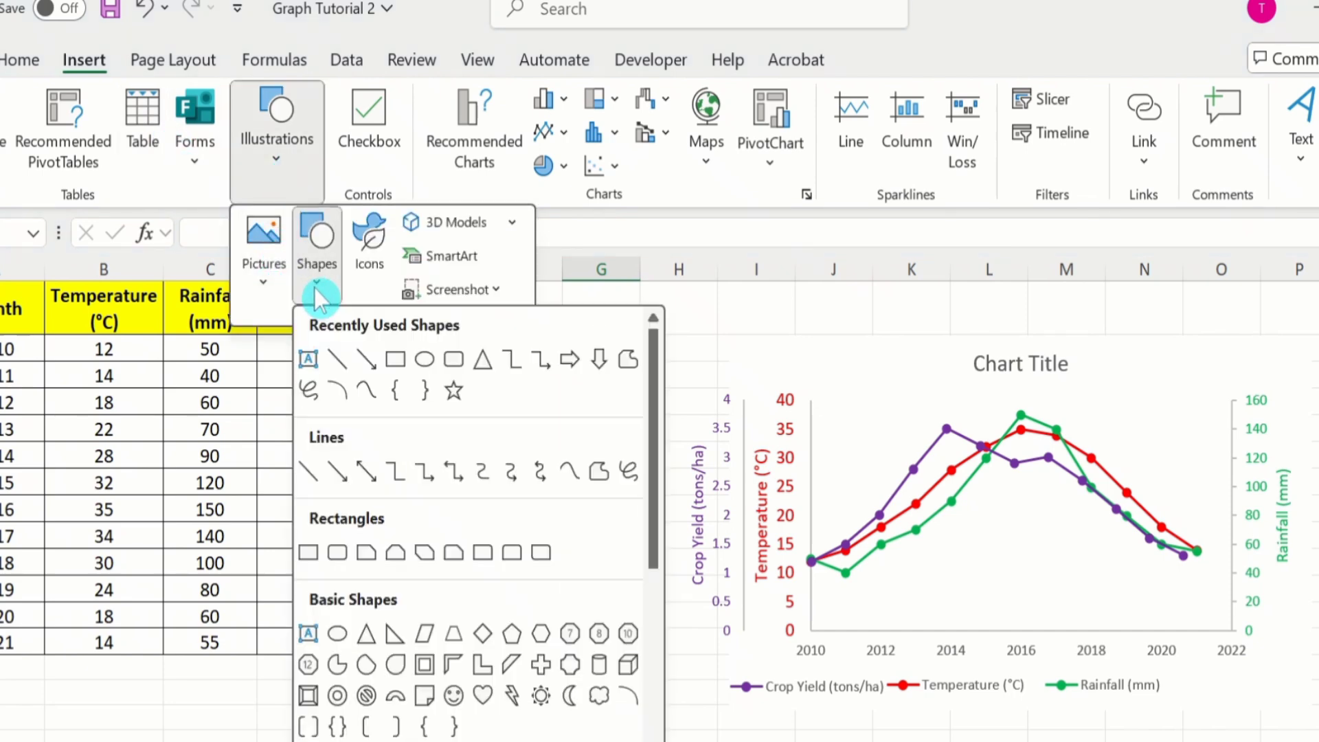
pyautogui.click(310, 360)
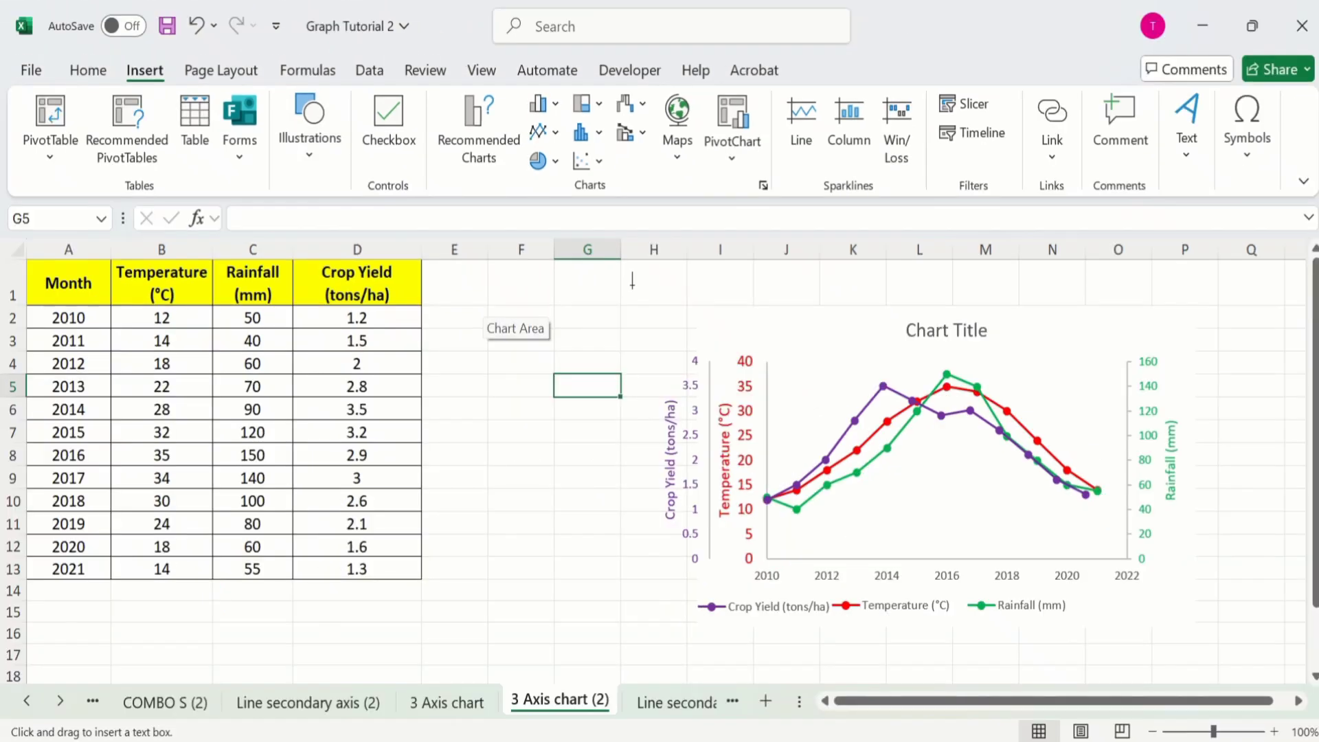
pyautogui.moveTo(632, 283); pyautogui.dragTo(1208, 655)
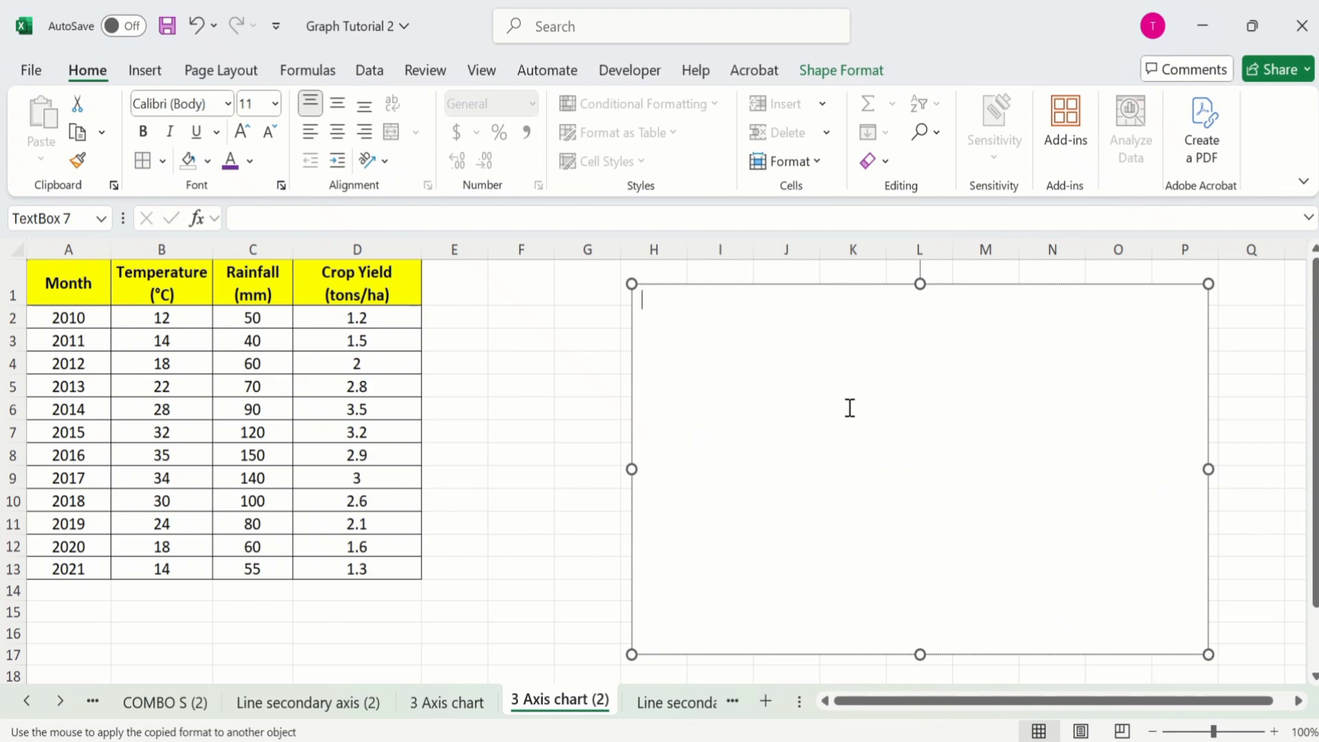
# Give the text box a black outline and a white fill.
pyautogui.click(839, 73)
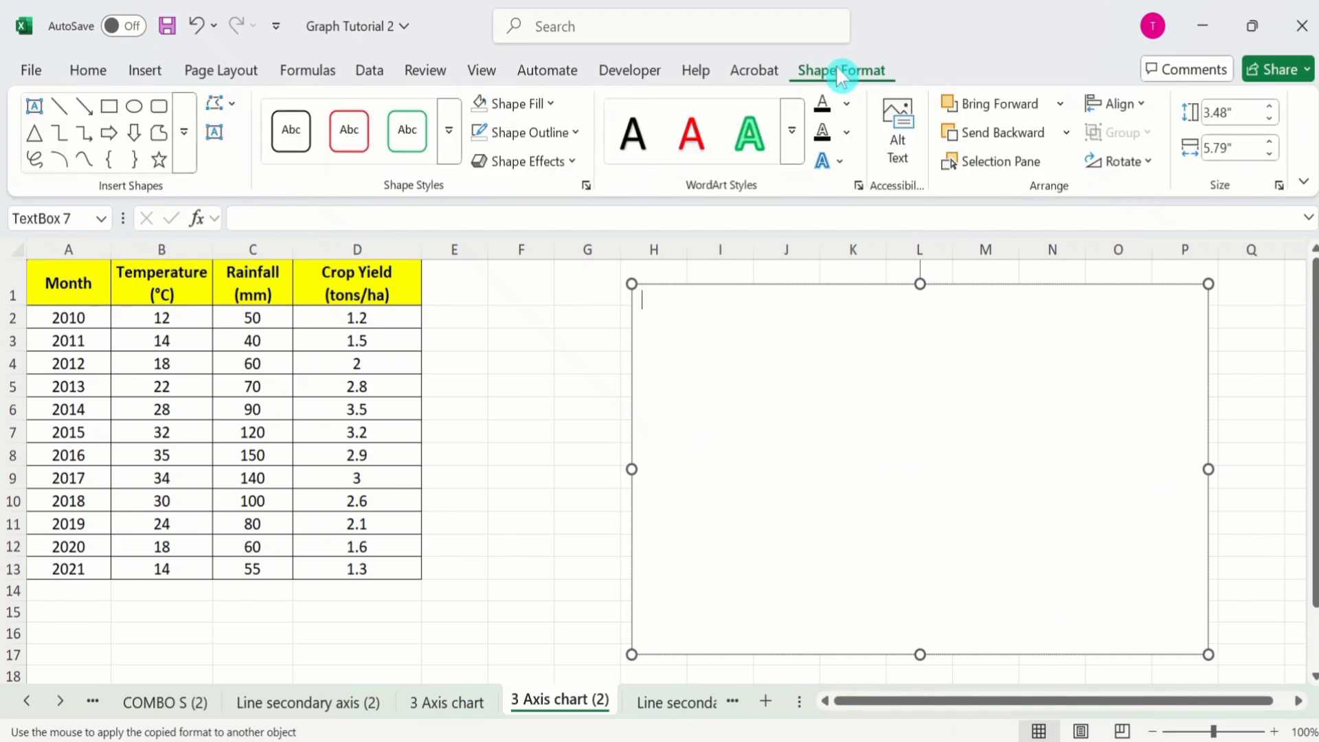
pyautogui.click(575, 134)
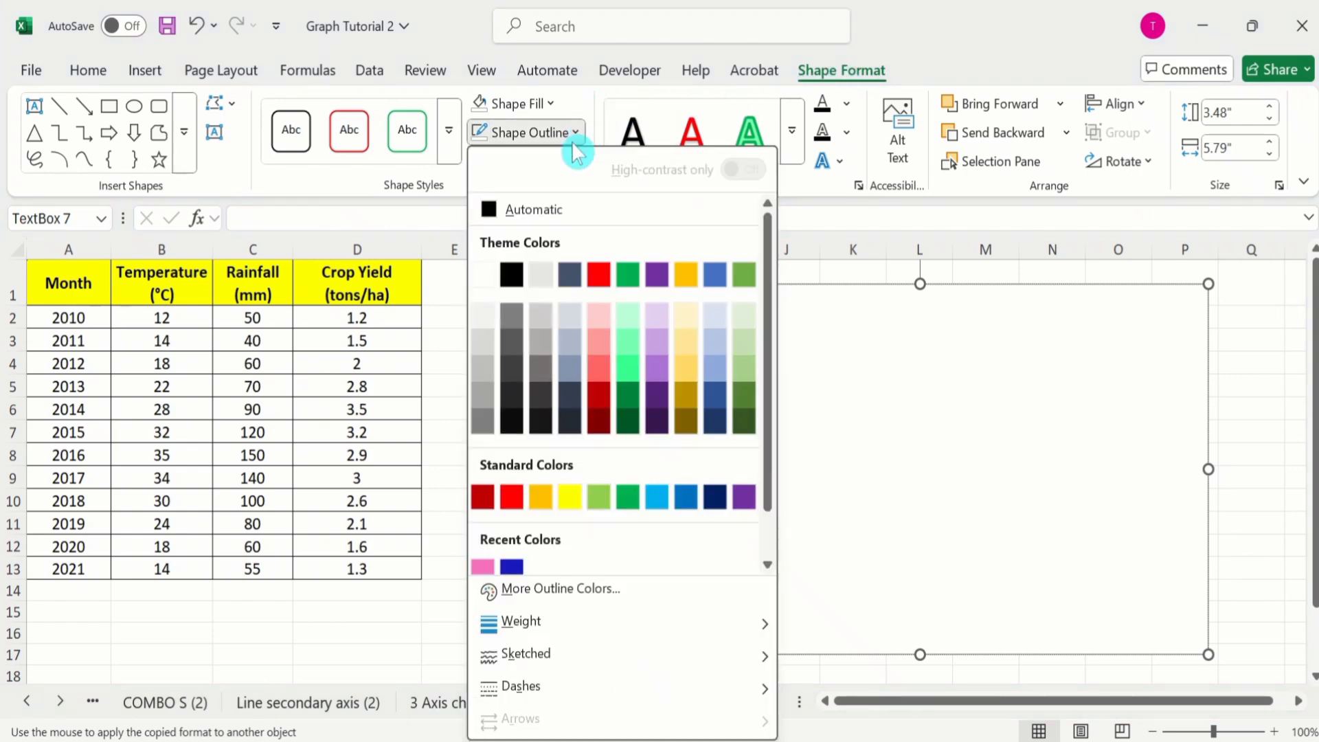
pyautogui.click(511, 274)
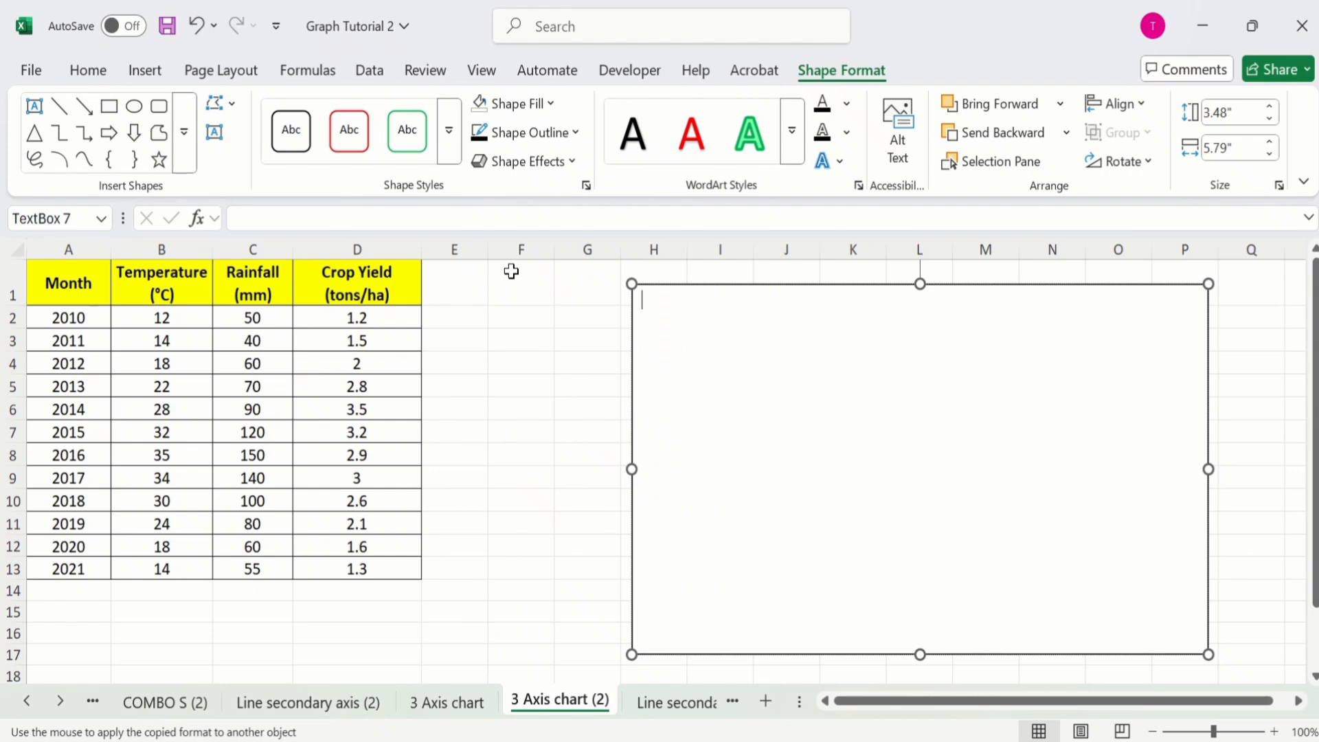
pyautogui.click(577, 133)
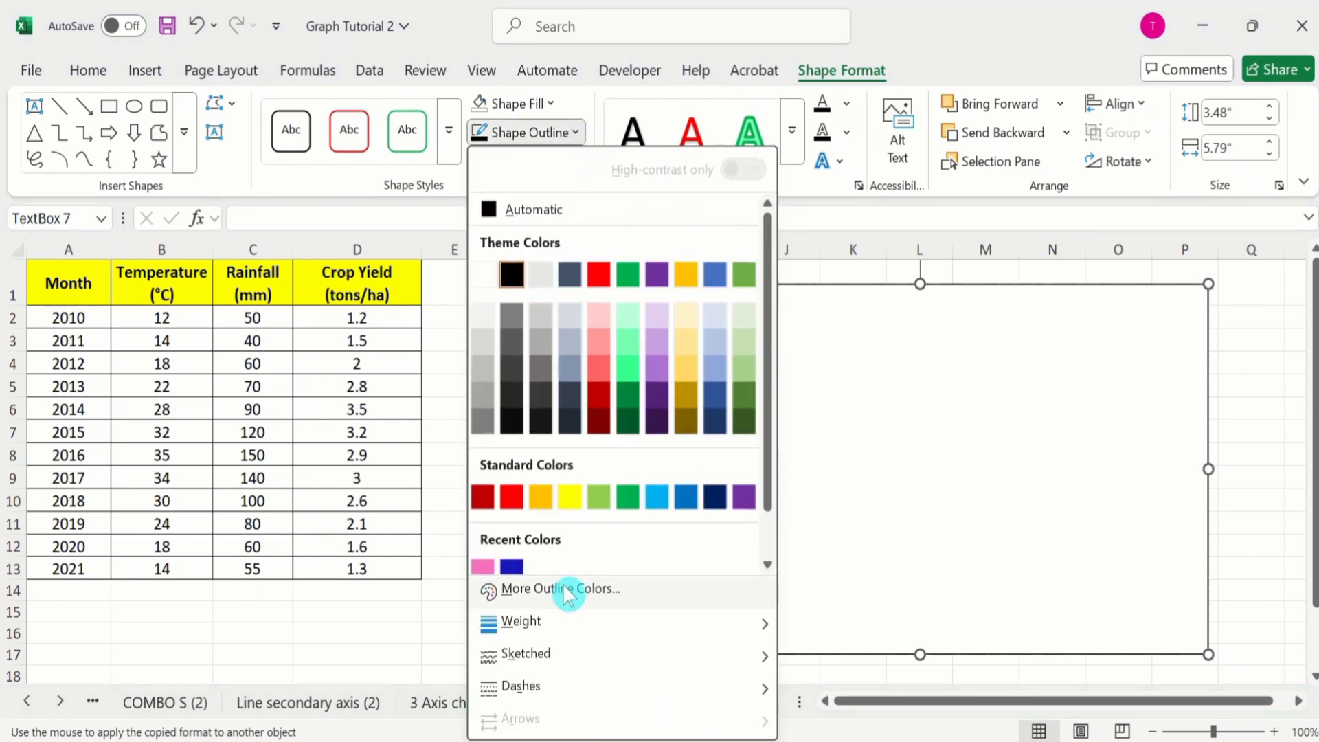
pyautogui.moveTo(622, 631)
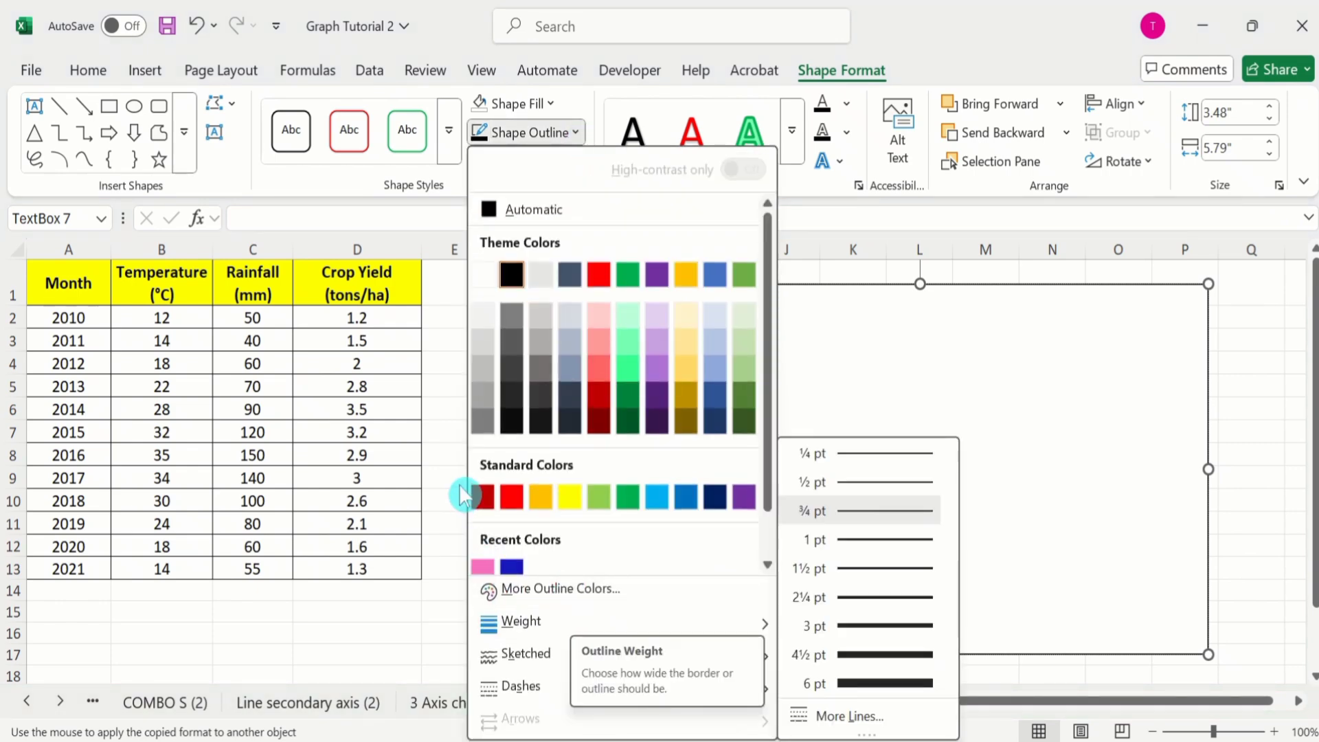
pyautogui.click(552, 105)
pyautogui.click(552, 104)
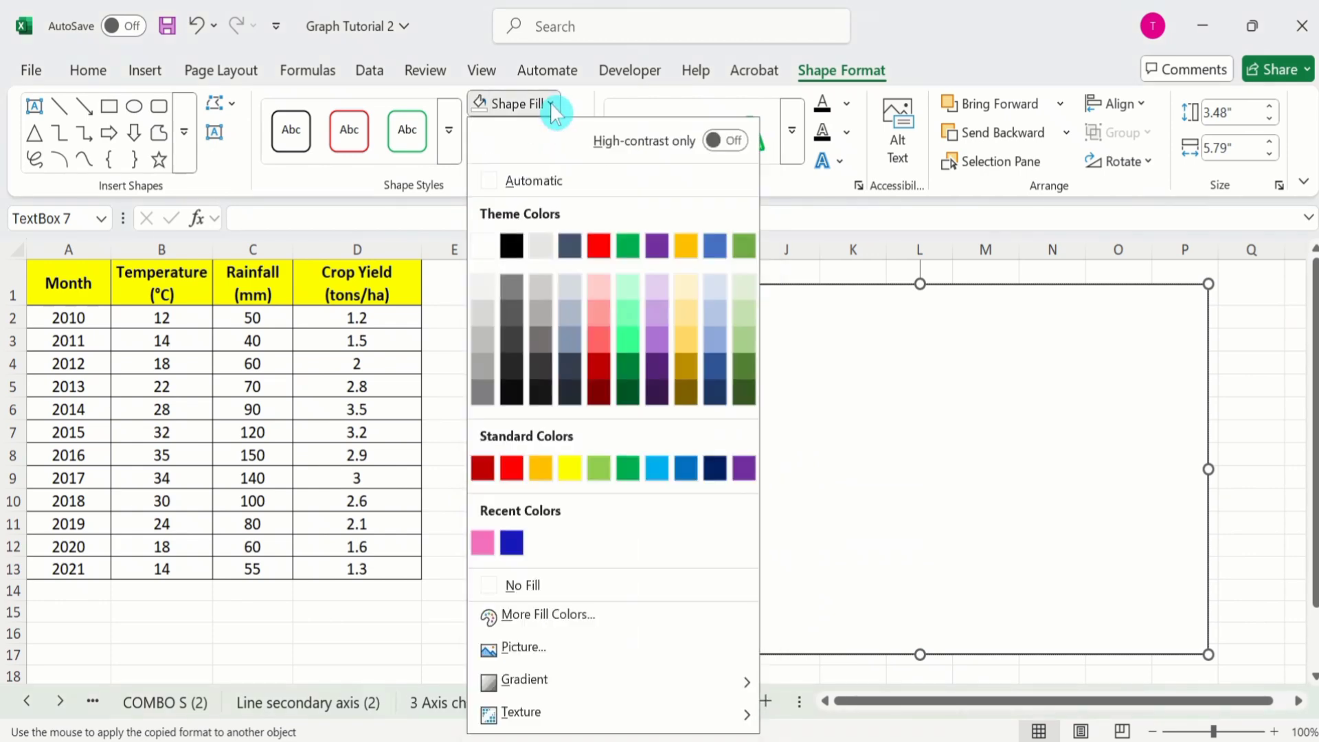
pyautogui.click(485, 247)
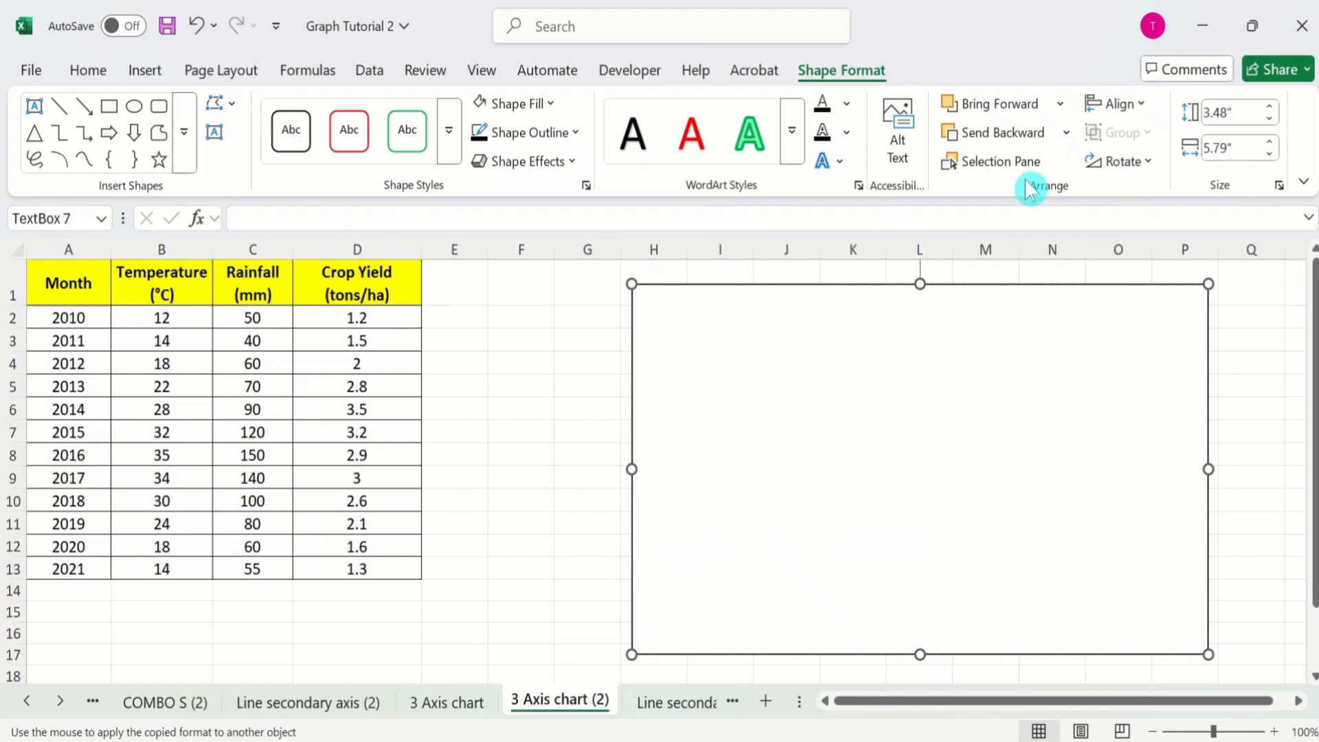
# Send the text box to the back, behind both charts, and deselect it.
pyautogui.click(1068, 135)
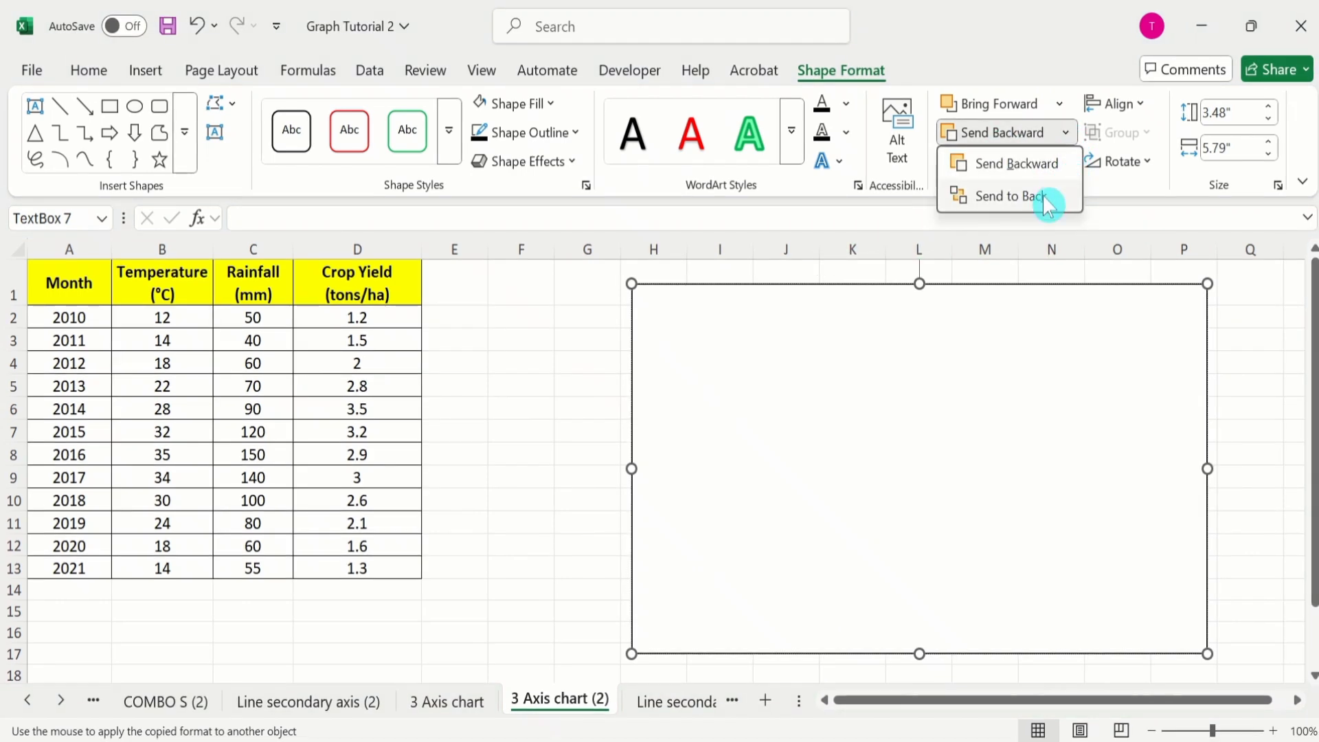
pyautogui.click(1045, 199)
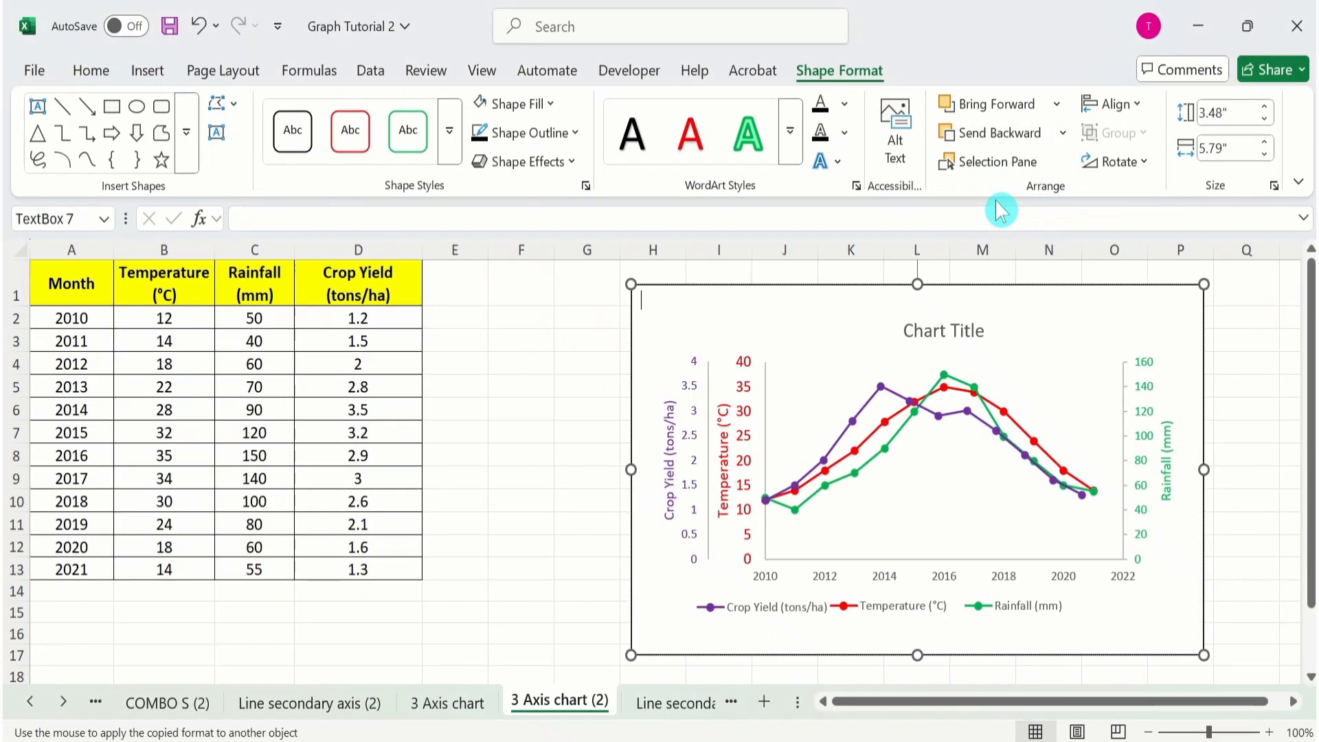
pyautogui.click(557, 415)
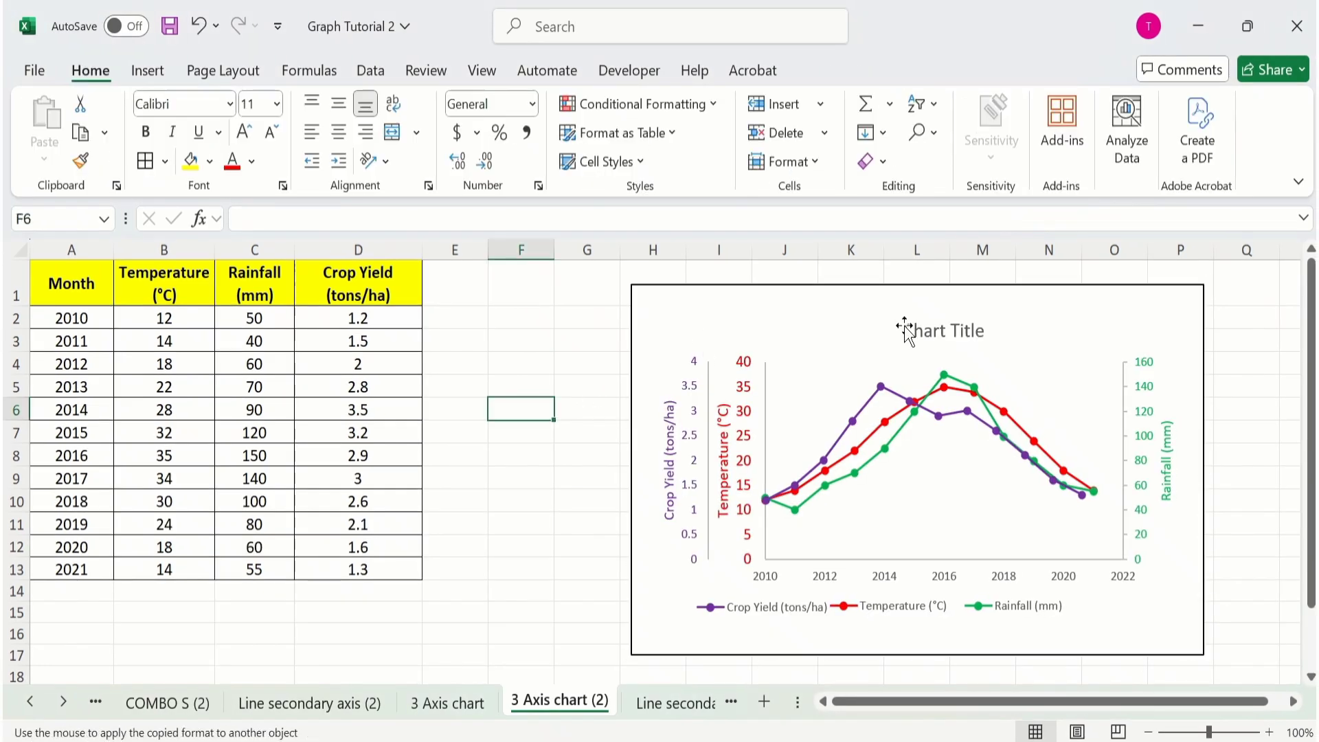
# Select the Crop Yield chart, the temperature and rainfall chart and the text box, and group them into one object.
pyautogui.click(1131, 387)
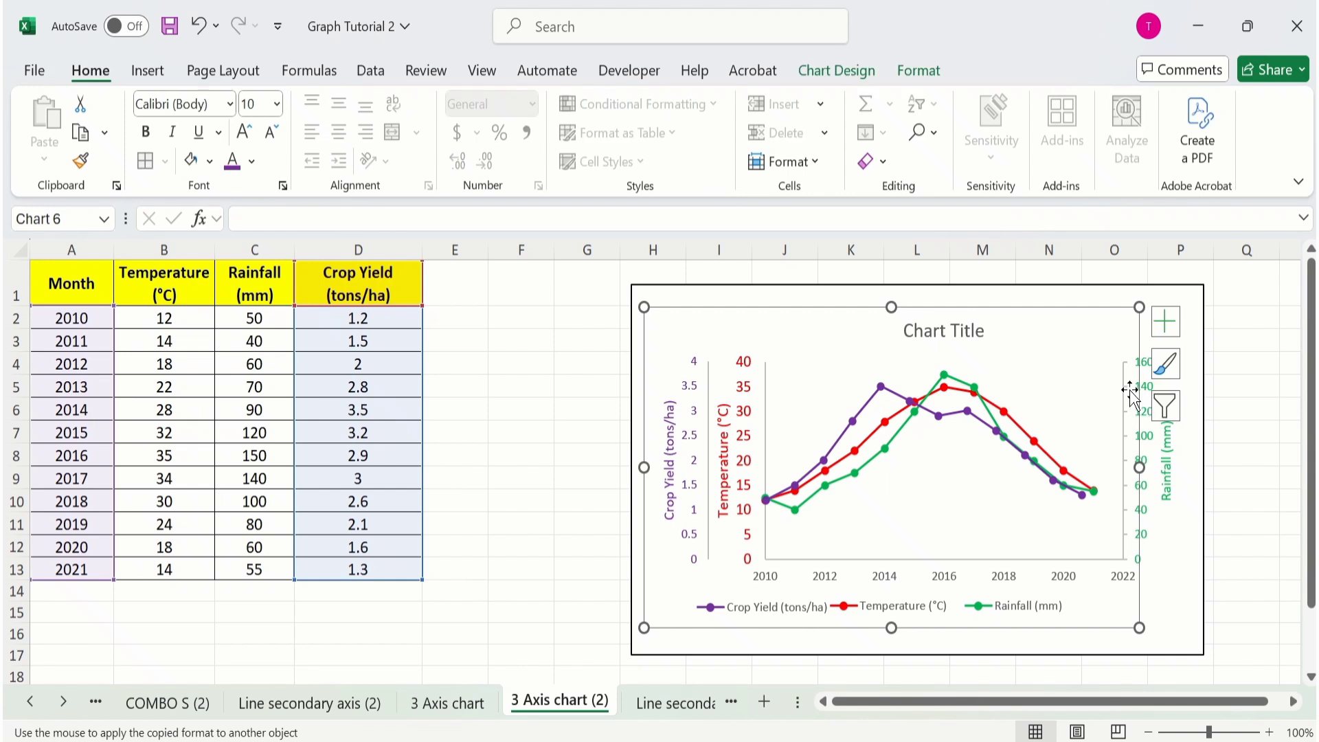
pyautogui.click(1160, 453)
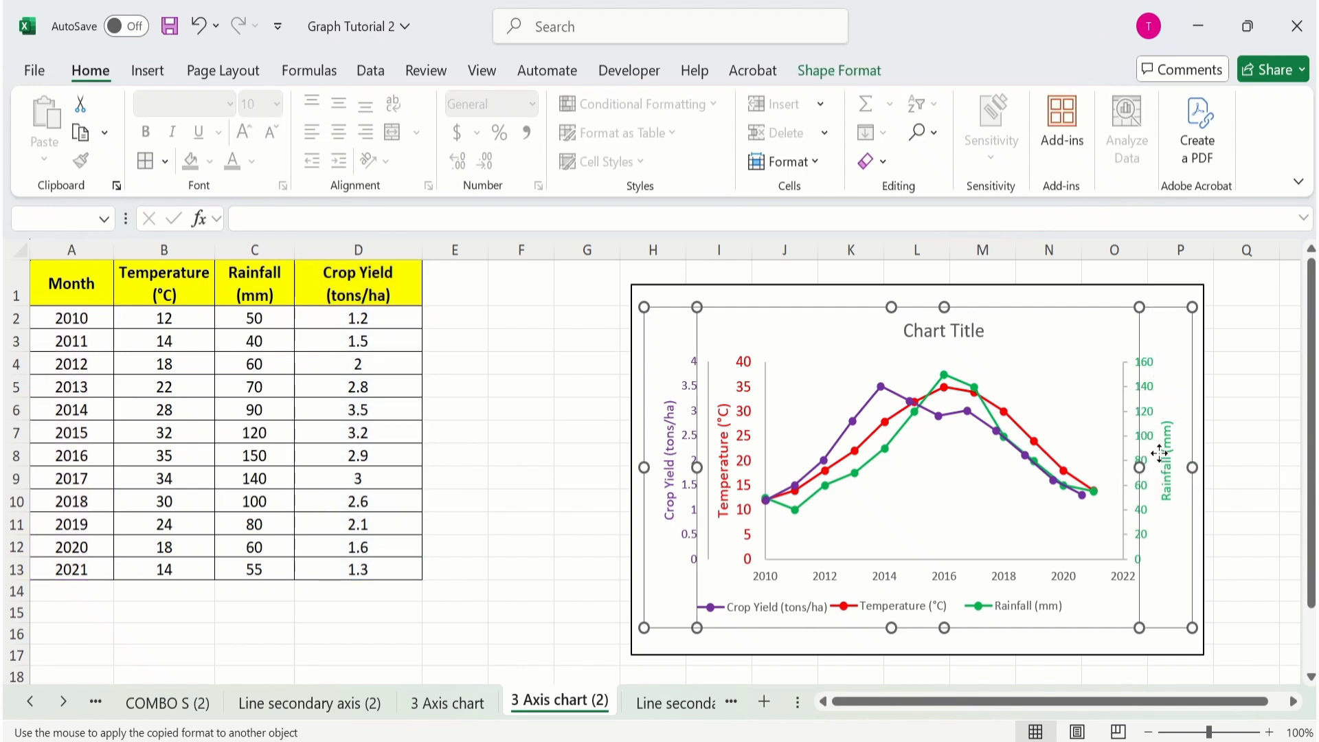
pyautogui.click(1202, 382)
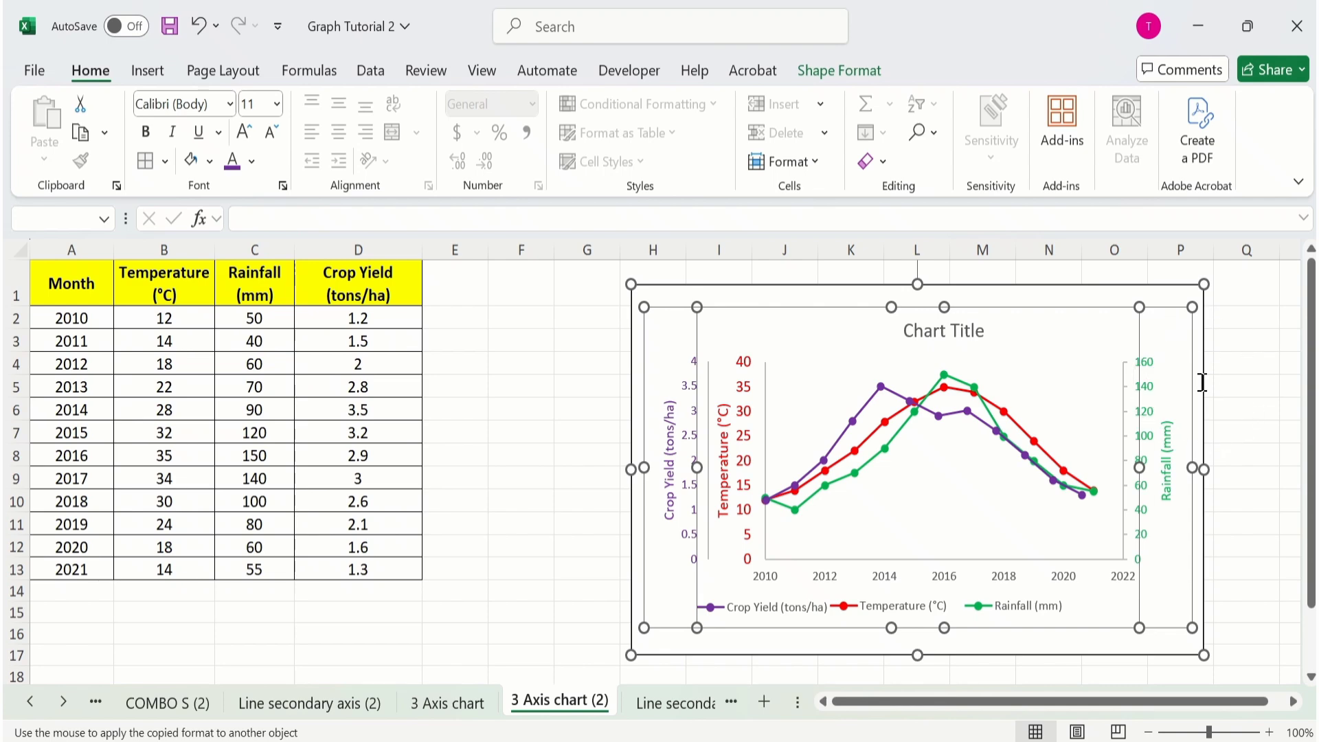
pyautogui.click(864, 75)
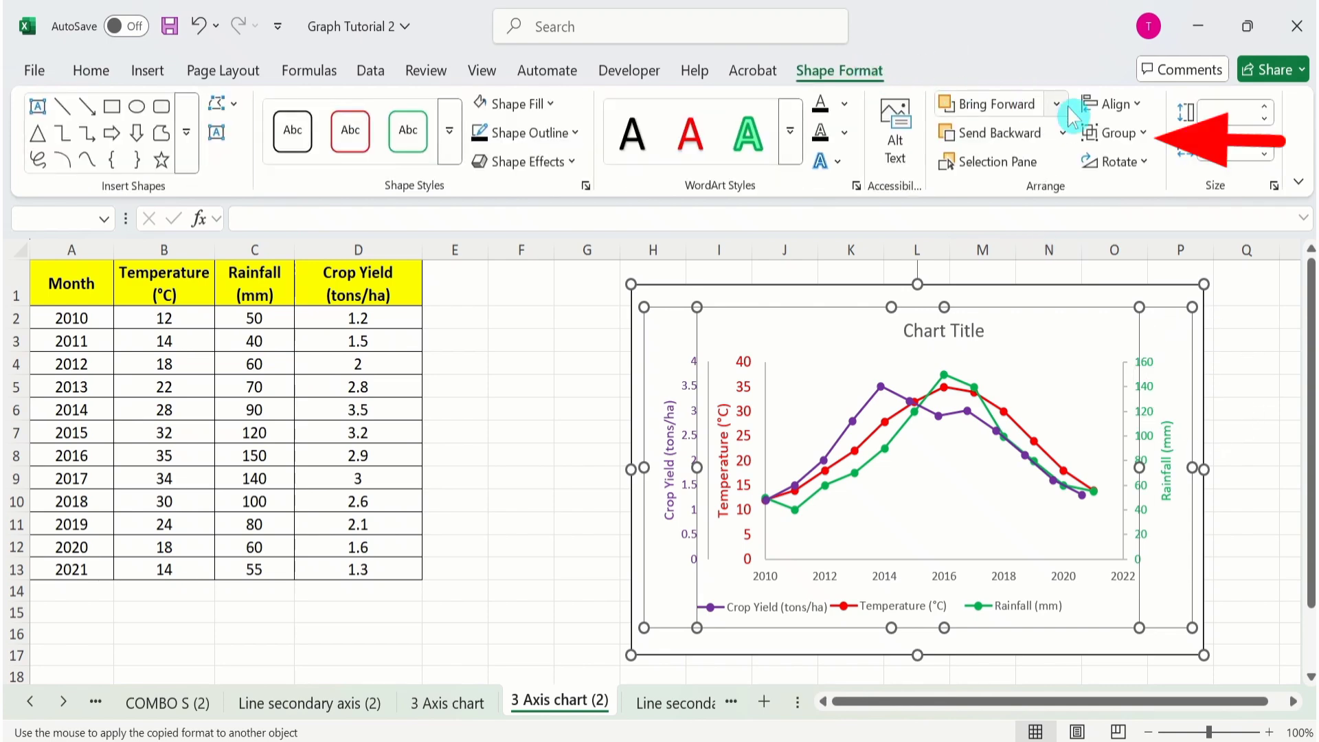
pyautogui.click(1143, 133)
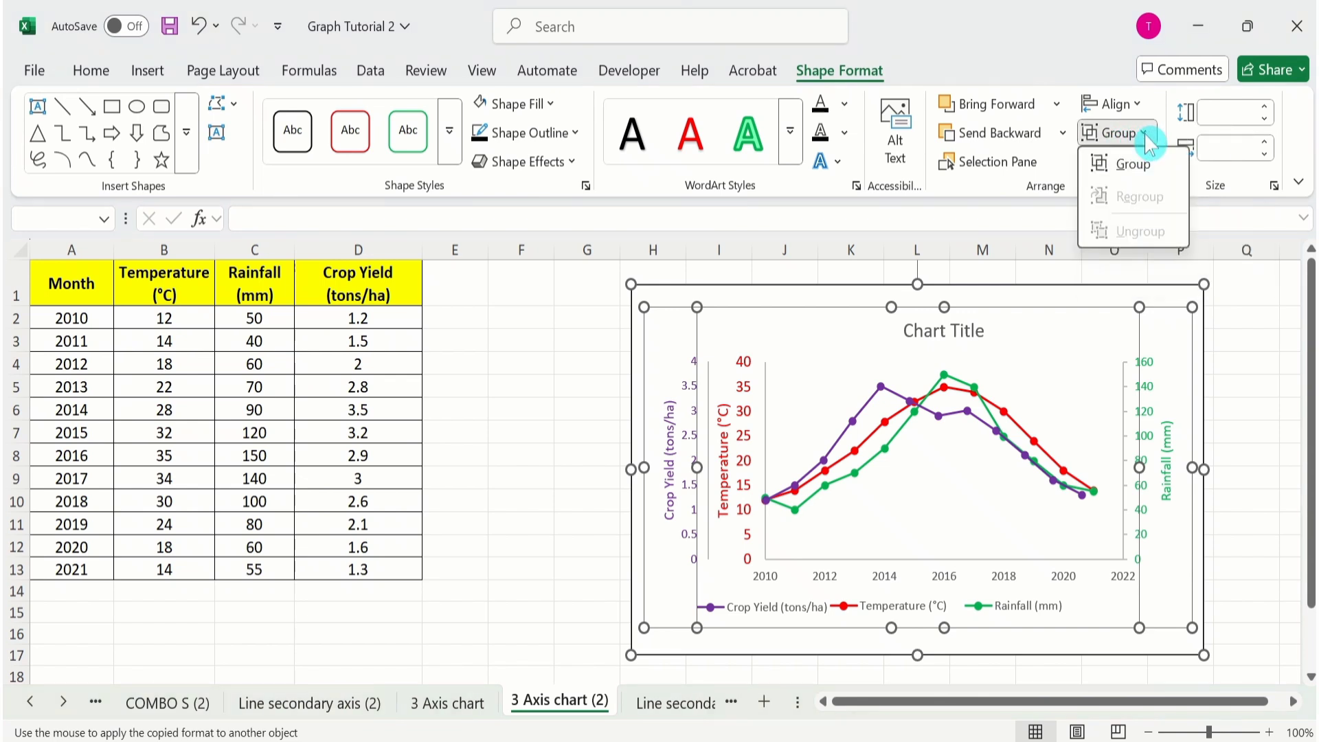
pyautogui.click(1135, 169)
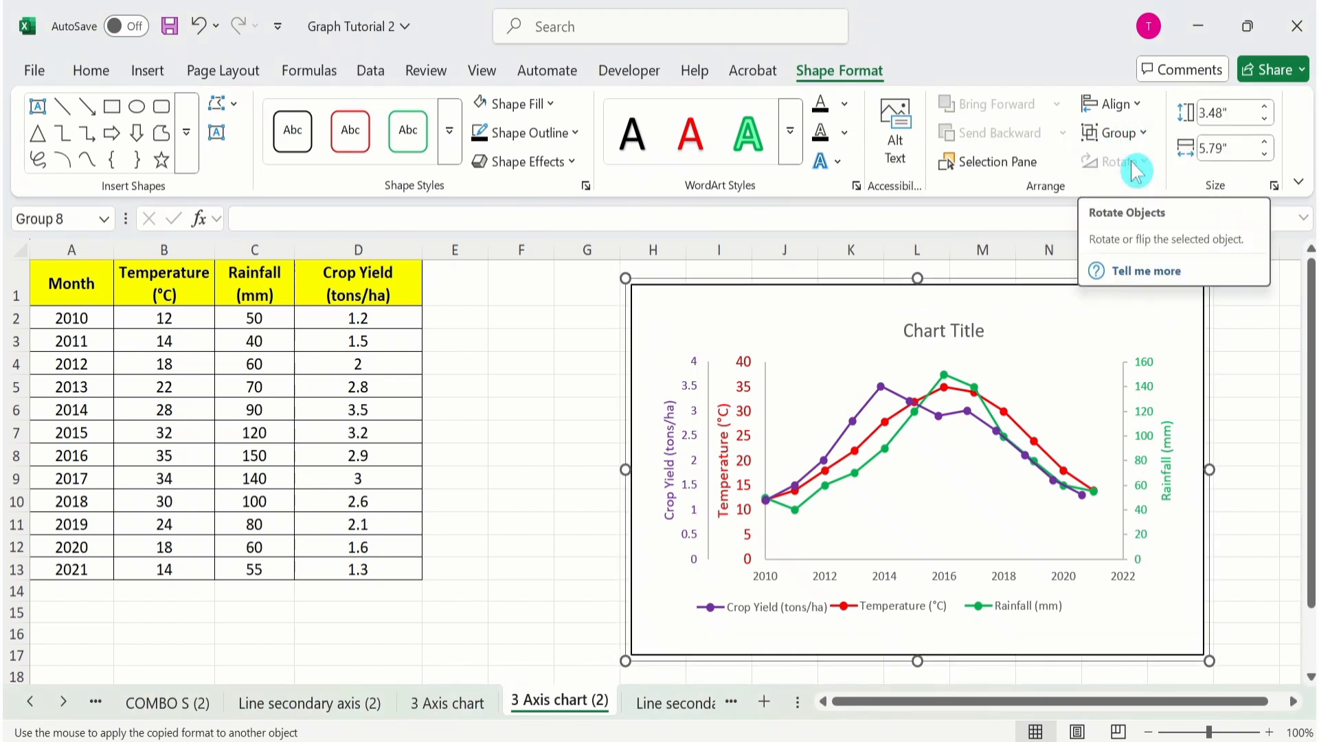
# Move the grouped three-axis chart closer to the data table, with its left edge in column F.
pyautogui.click(543, 359)
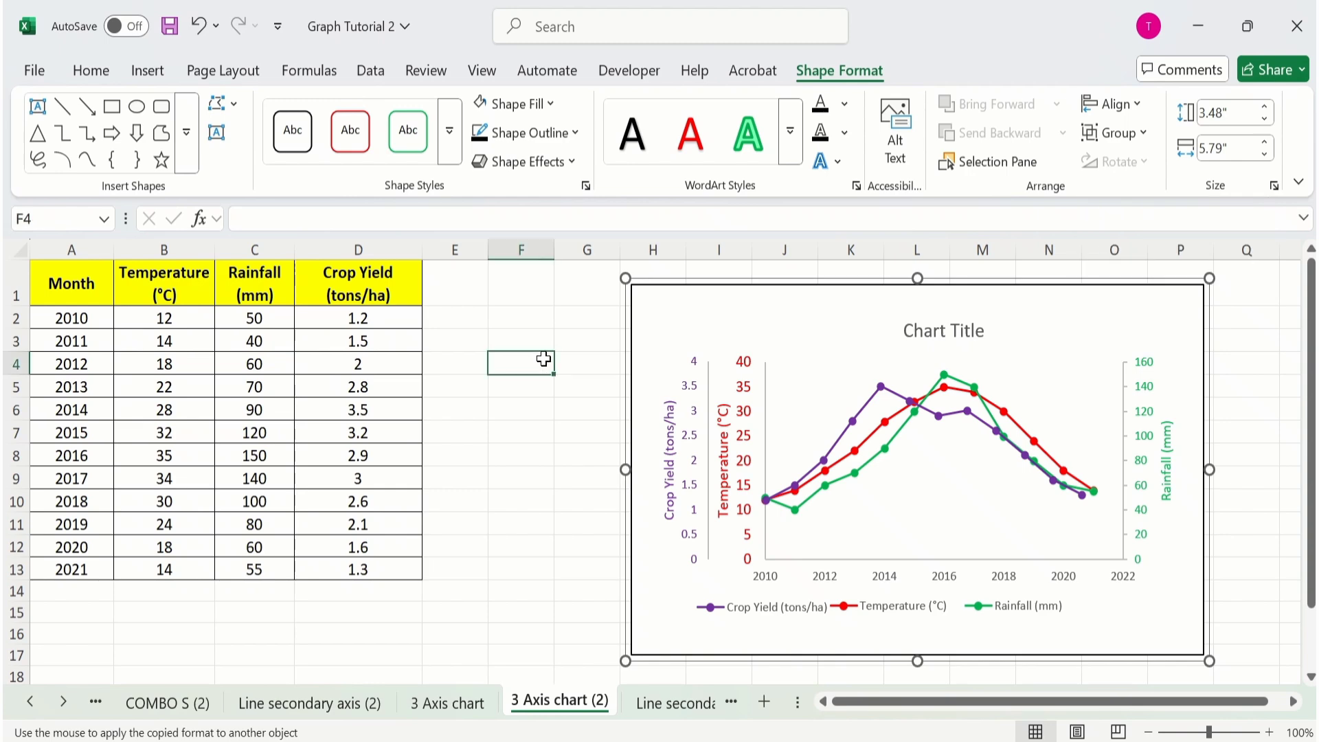
pyautogui.click(632, 287)
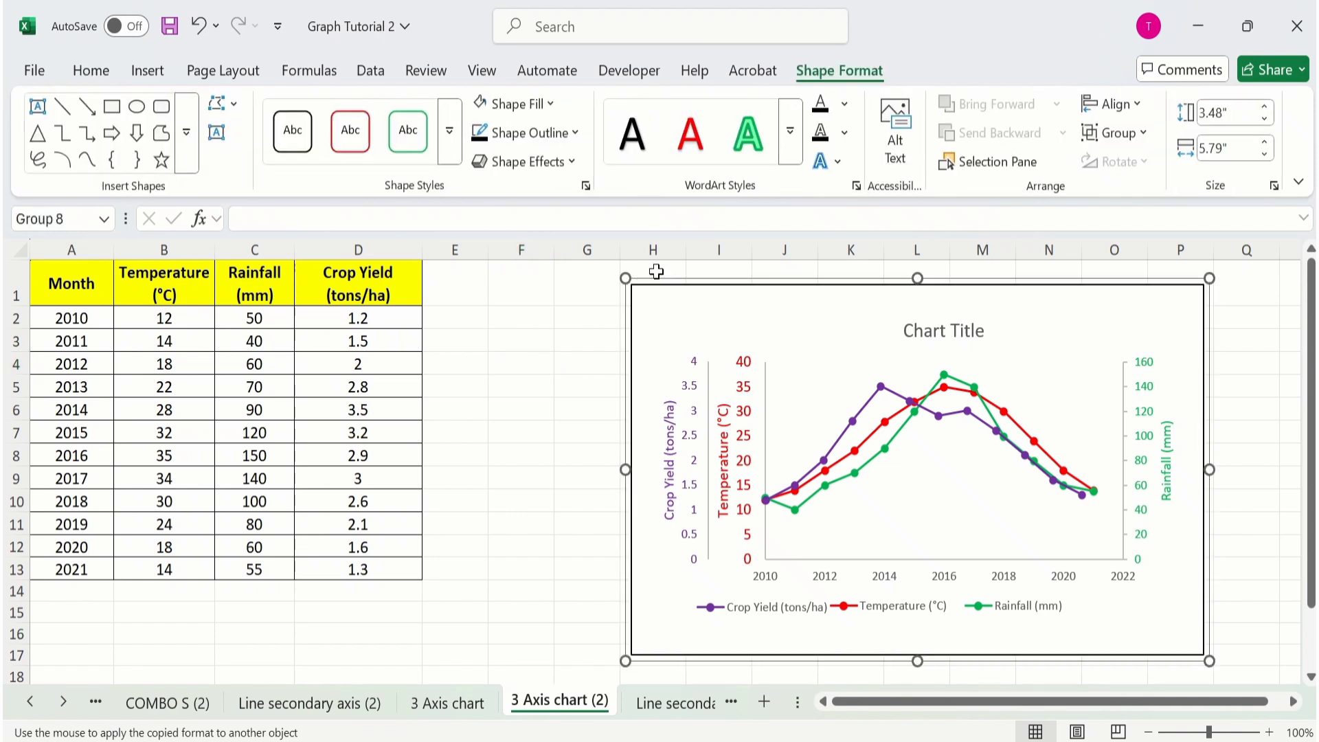
pyautogui.moveTo(648, 278); pyautogui.dragTo(545, 277)
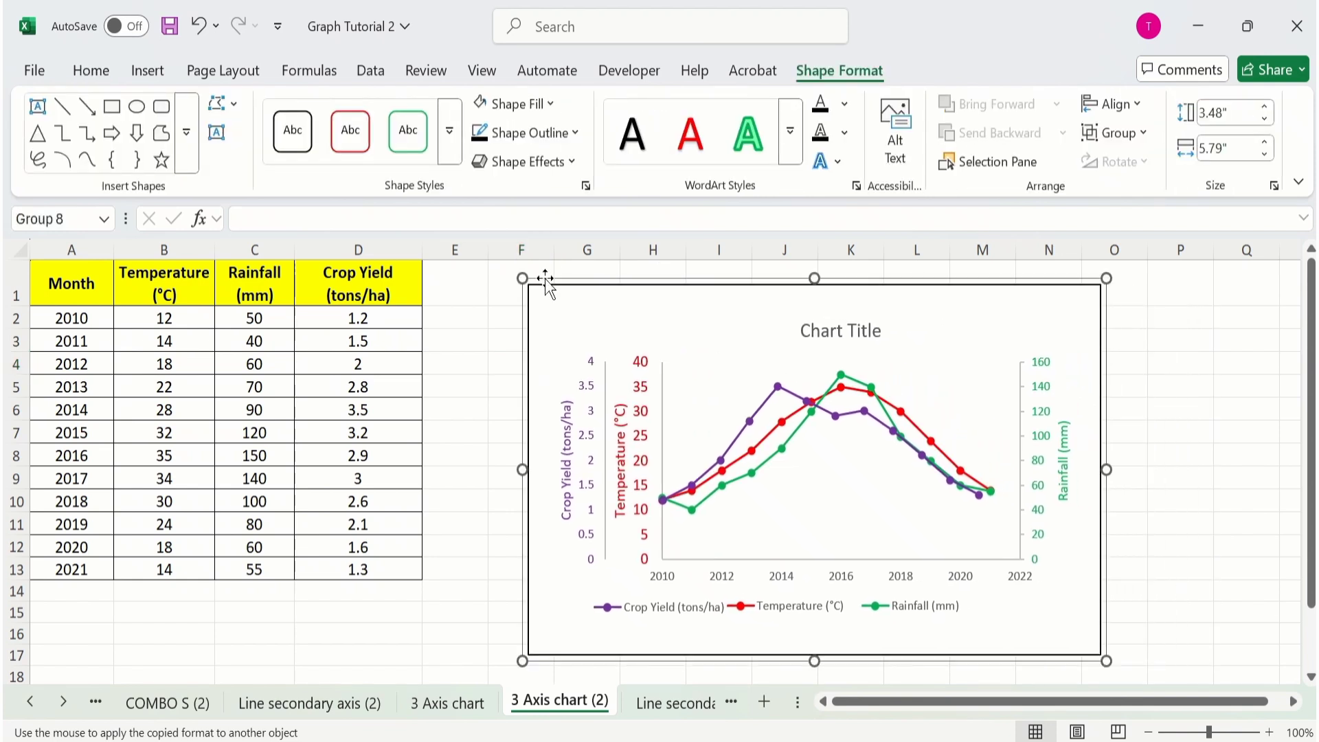